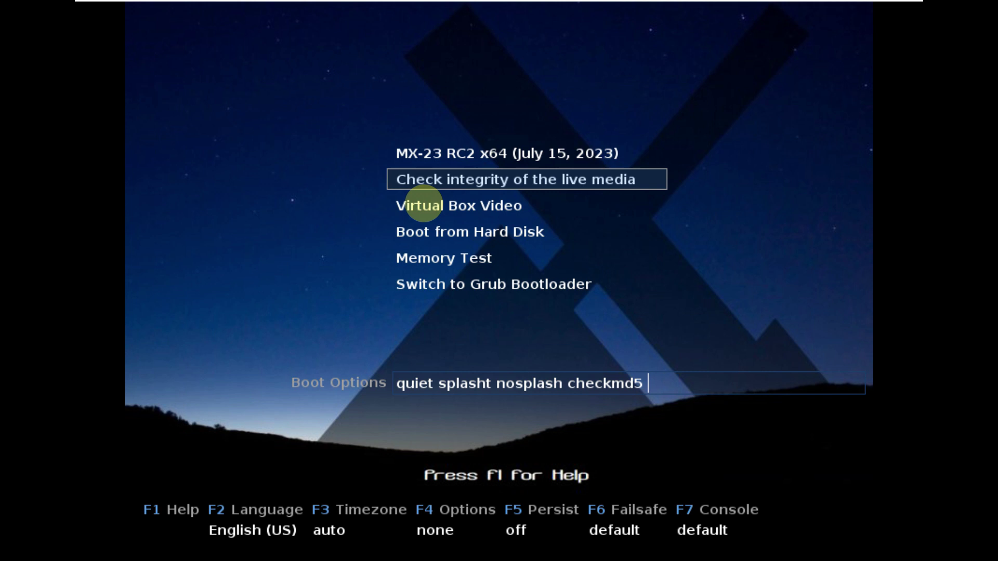
Look through the entries of the live boot menu and the boot options each one applies
key("Down")
key("Down")
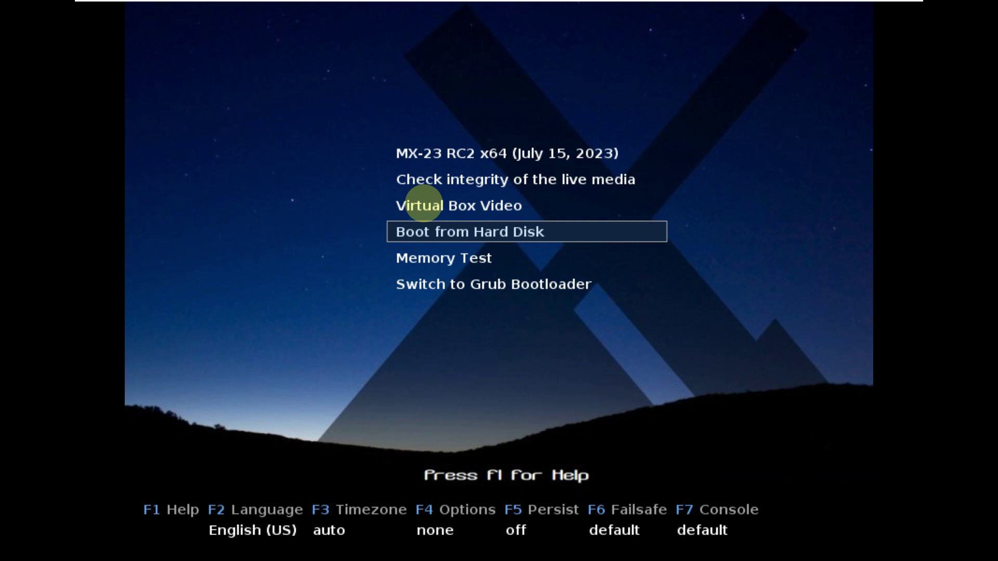
key("Down")
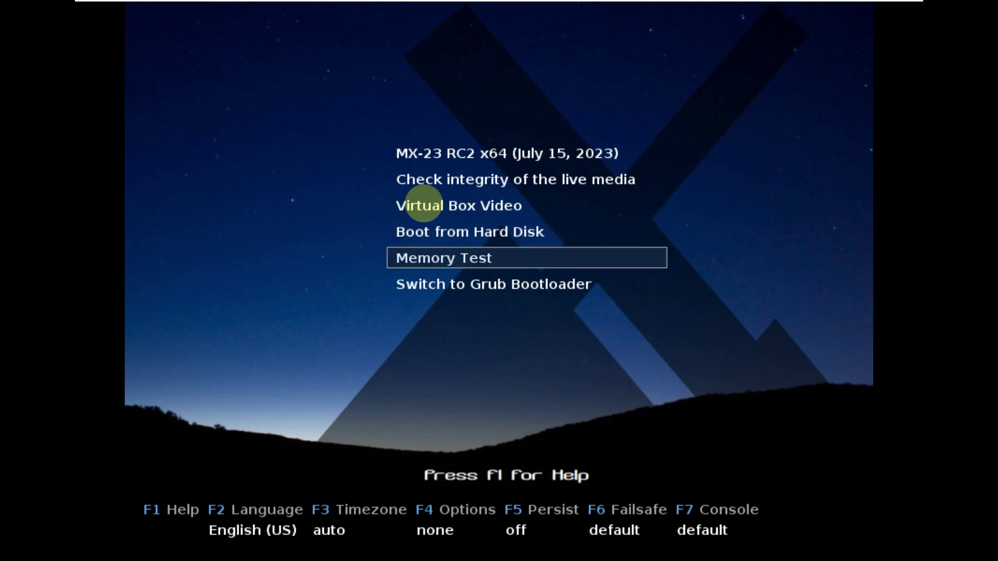
key("Down")
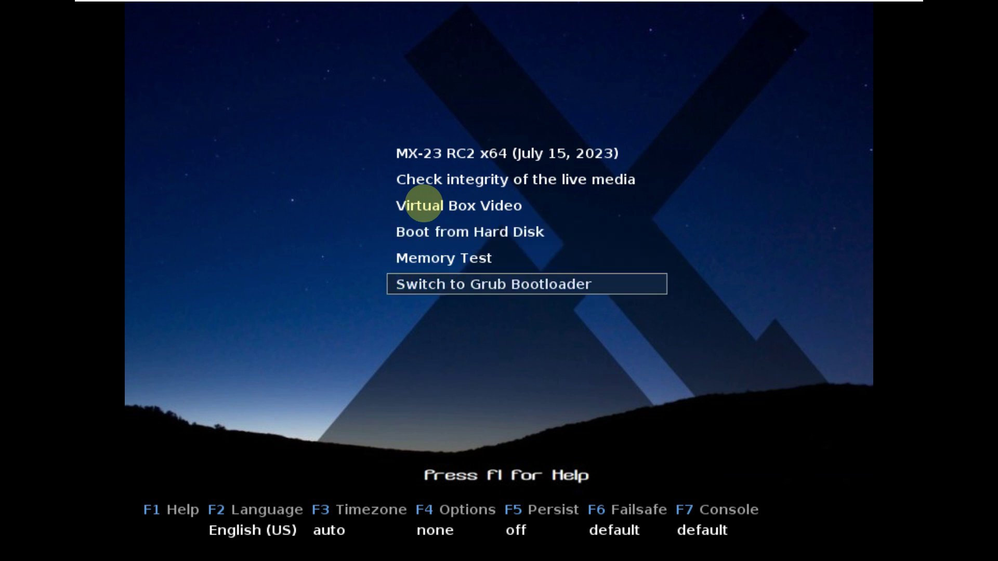
key("Up")
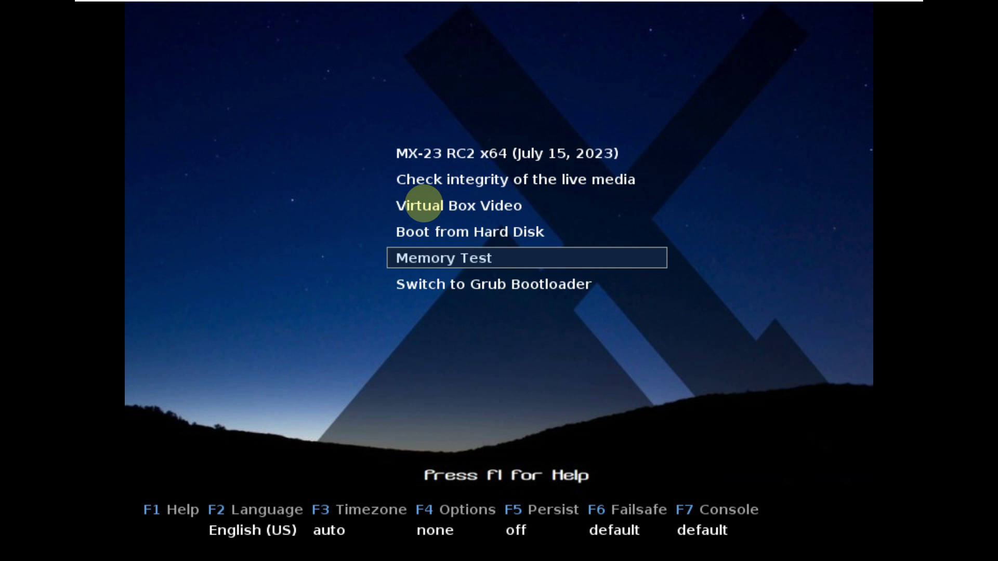
key("Up")
key("Up")
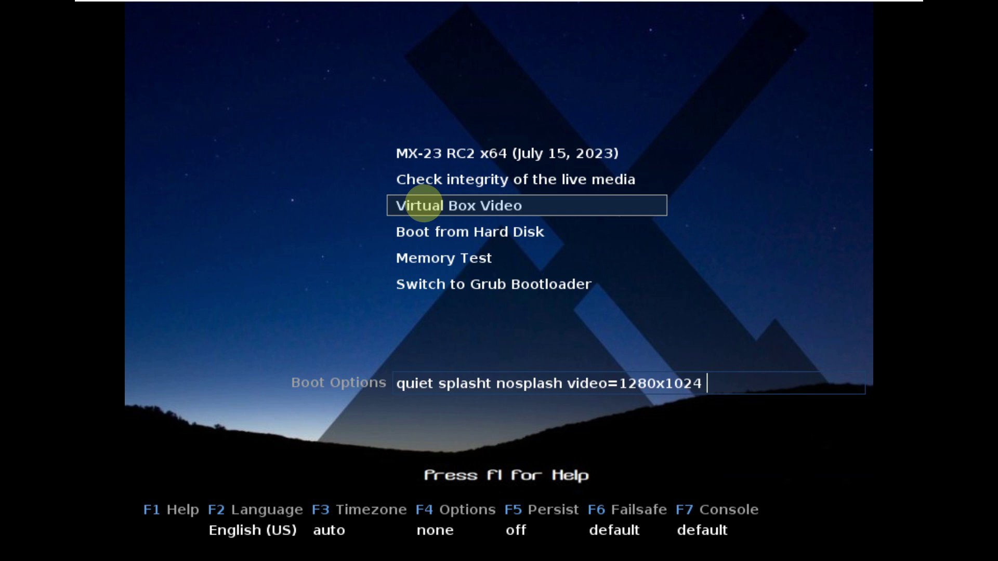
key("Up")
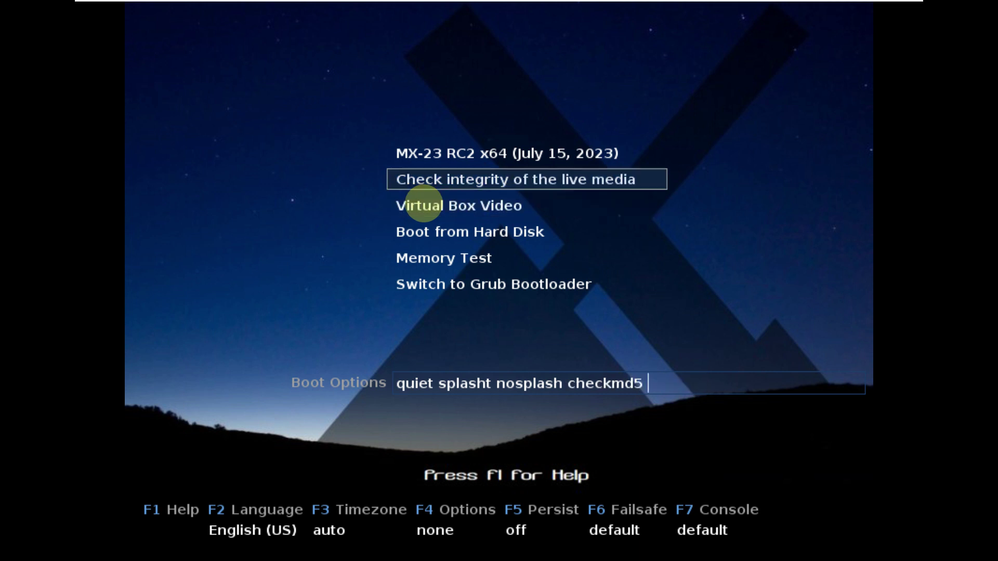
key("Up")
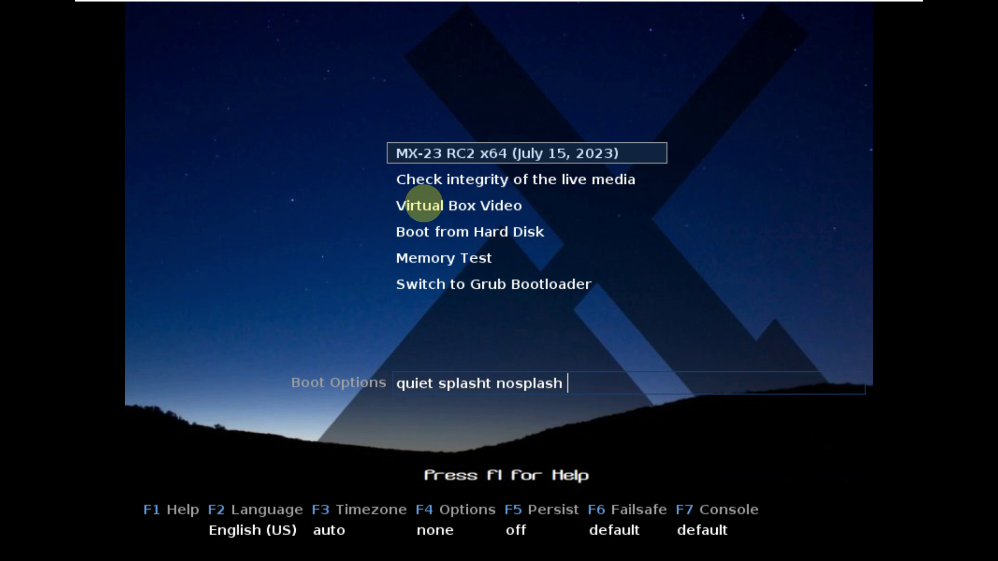
View the boot help and the list of available boot languages without changing either
key("F1")
key("Escape")
key("F2")
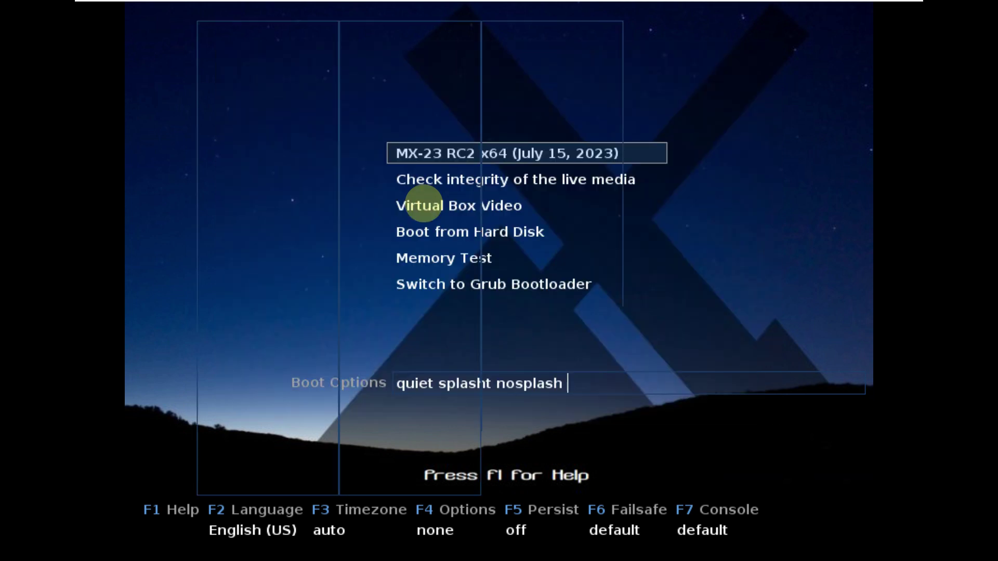
key("Escape")
Set the live system's boot timezone to Los Angeles
key("F3")
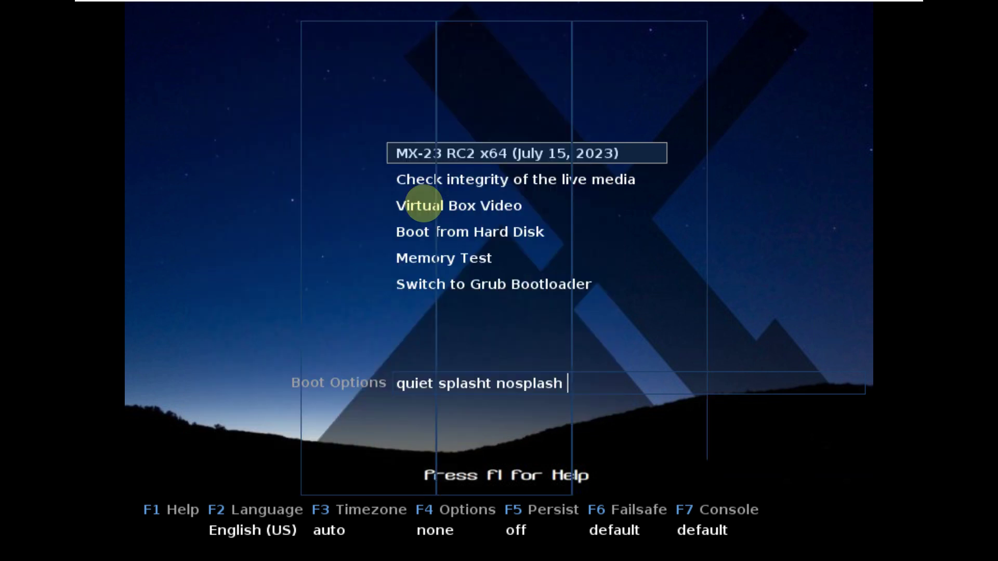
key("Down")
key("Down")
key("Down")
key("Down")
key("Down")
key("Down")
key("Down")
key("Down")
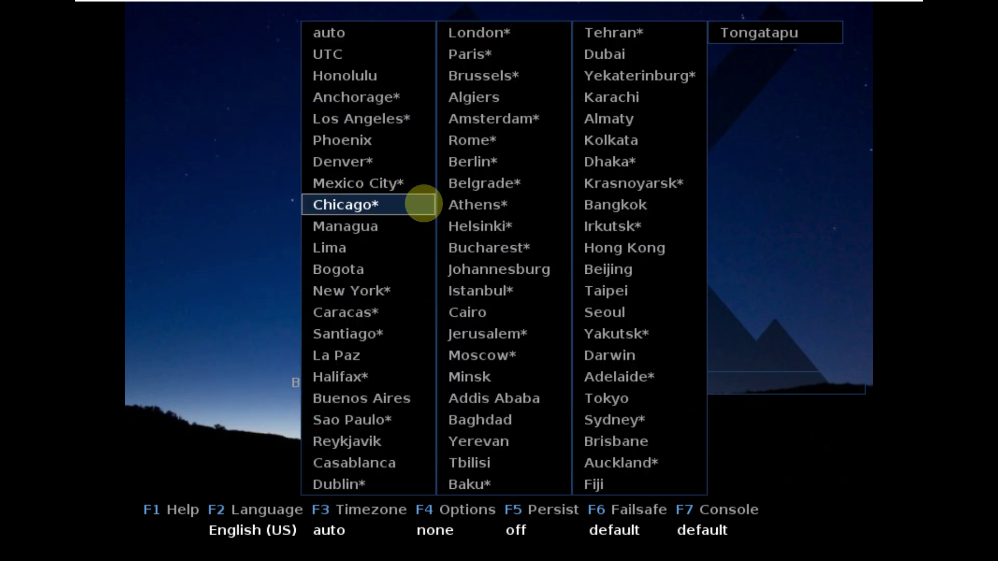
key("Up")
key("Up")
key("Up")
key("Up")
key("Return")
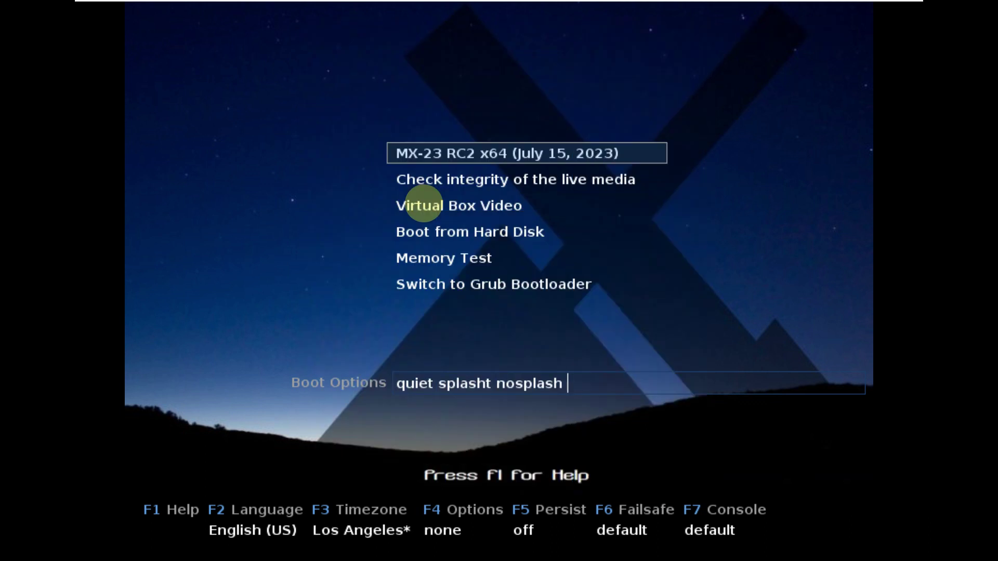
Examine the available choices for the boot options, persistence, failsafe and console settings without changing them
key("F4")
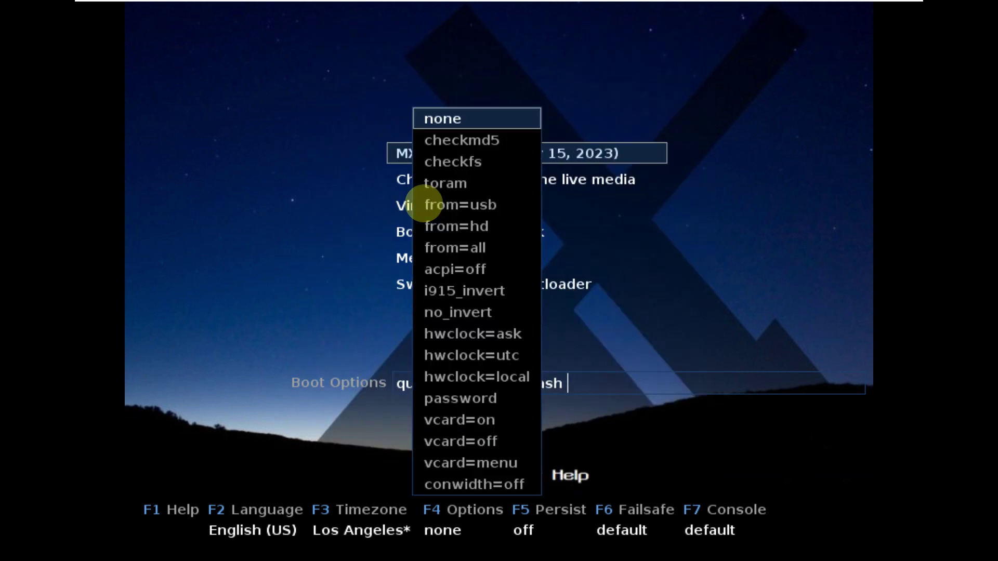
key("Escape")
key("F5")
key("Escape")
key("F6")
key("Escape")
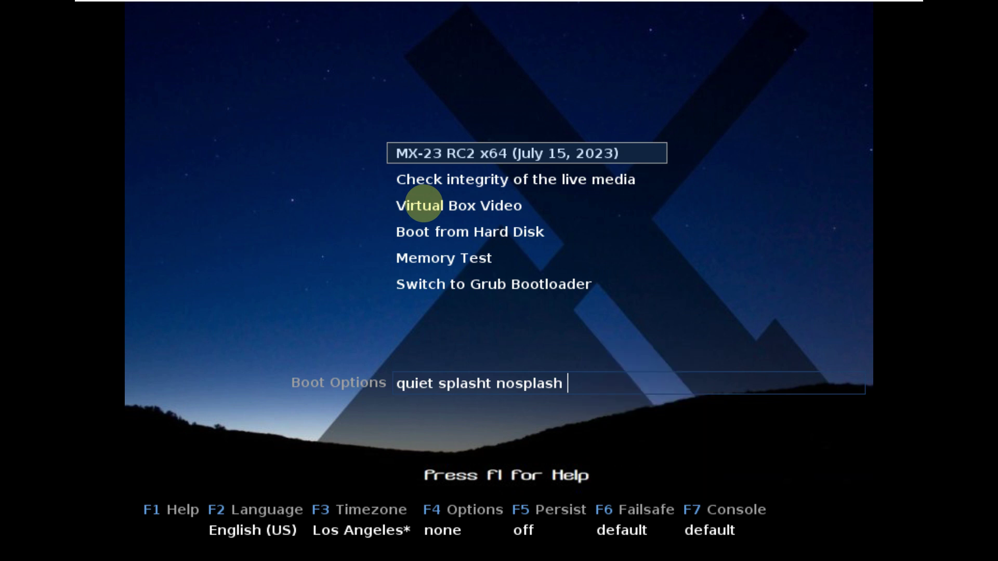
key("F7")
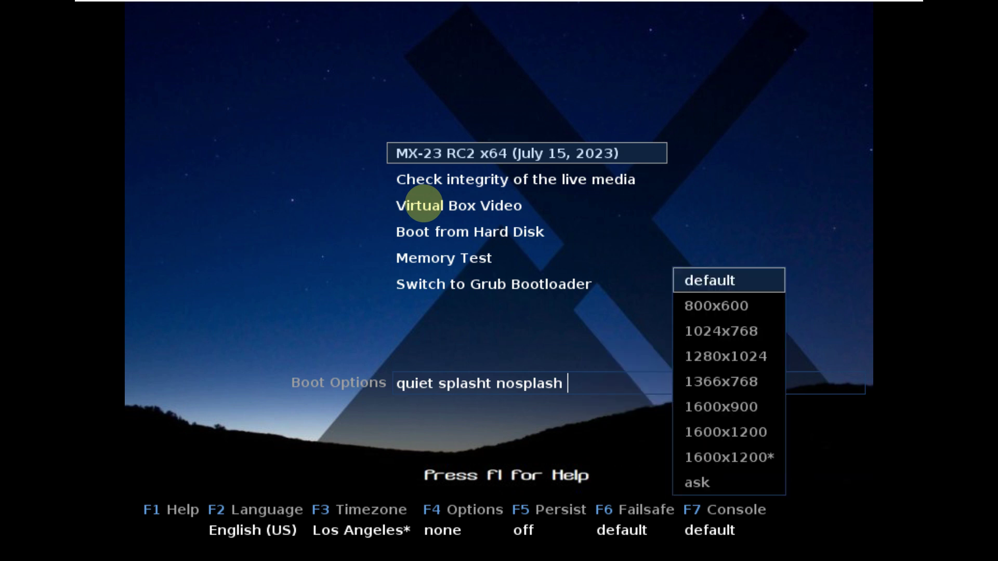
key("Escape")
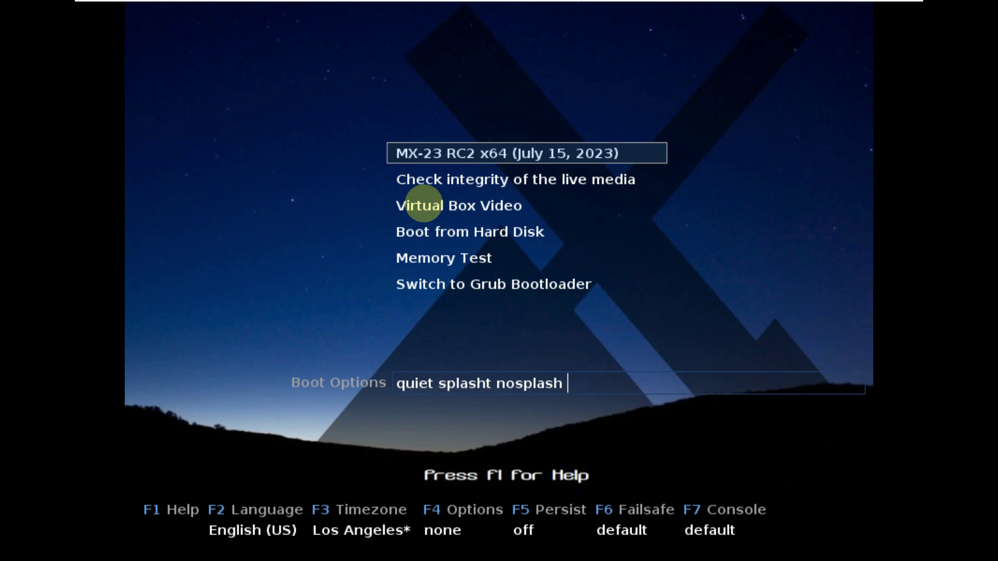
Boot the live system using the MX-23 RC2 x64 (July 15, 2023) entry
key("Down")
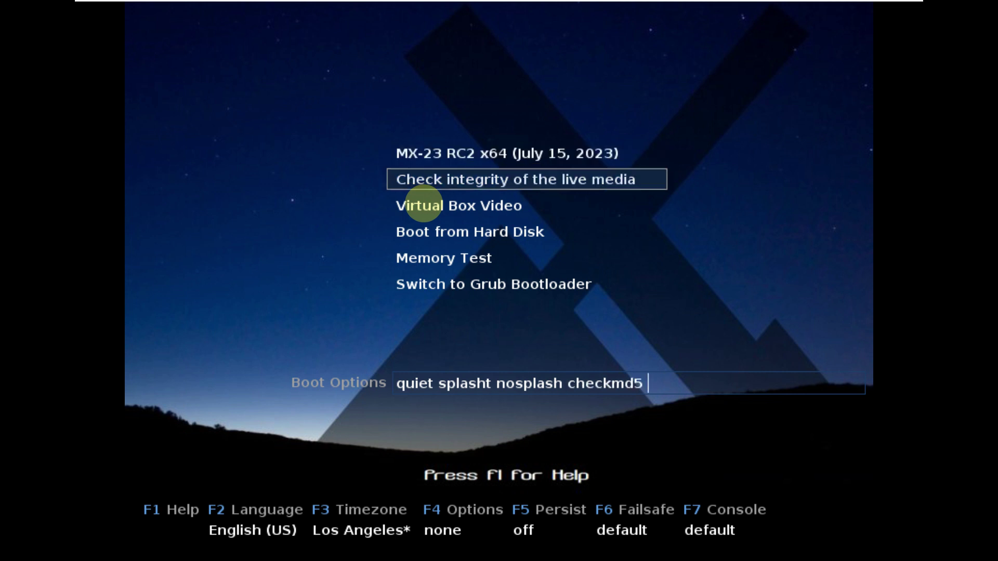
key("Down")
key("Down")
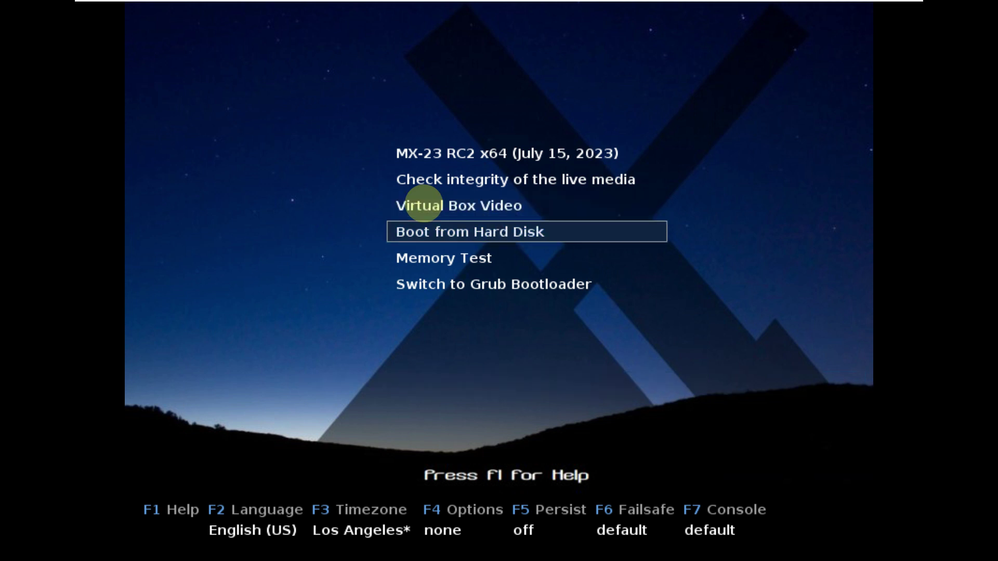
key("Down")
key("Down")
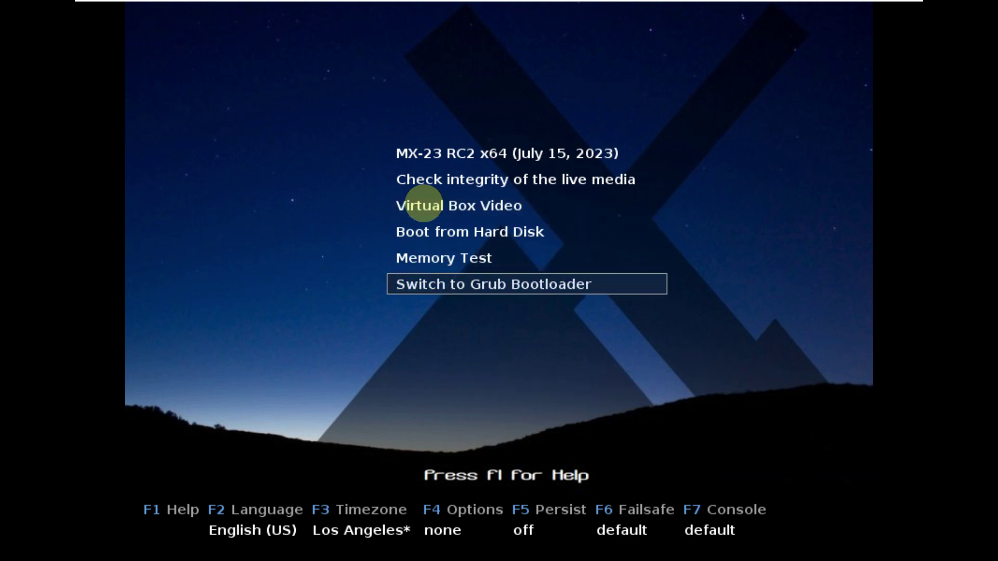
key("Up")
key("Up")
key("Up")
key("Up")
key("Up")
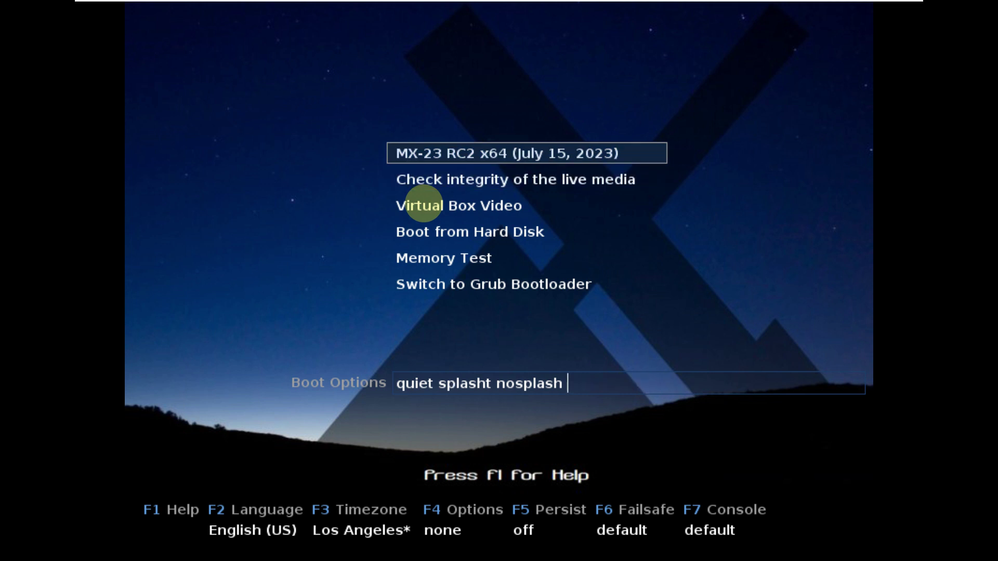
key("Return")
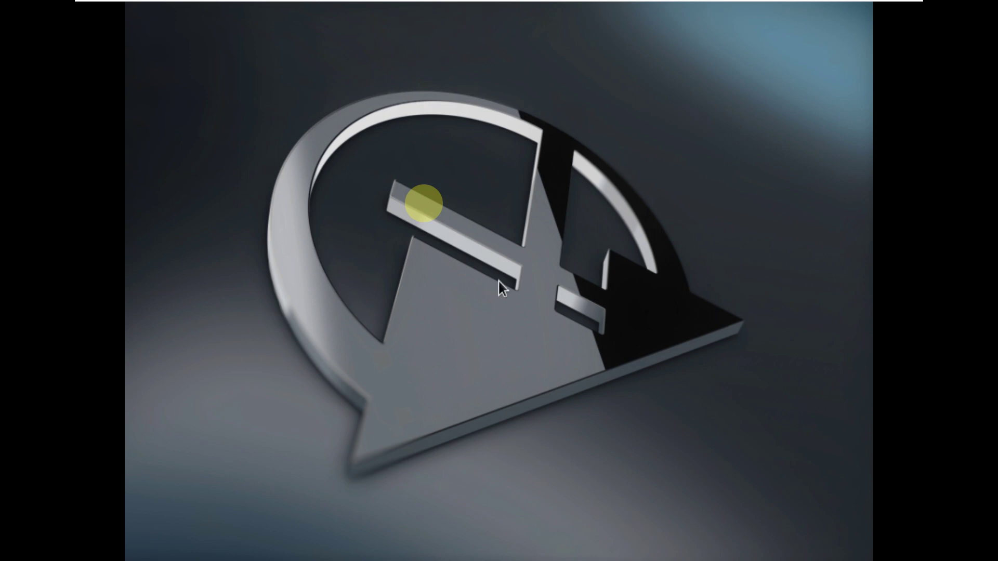
Enlarge the live desktop to fill the screen and move the MX Welcome window closer to the centre
scroll(498, 280, "down", 1)
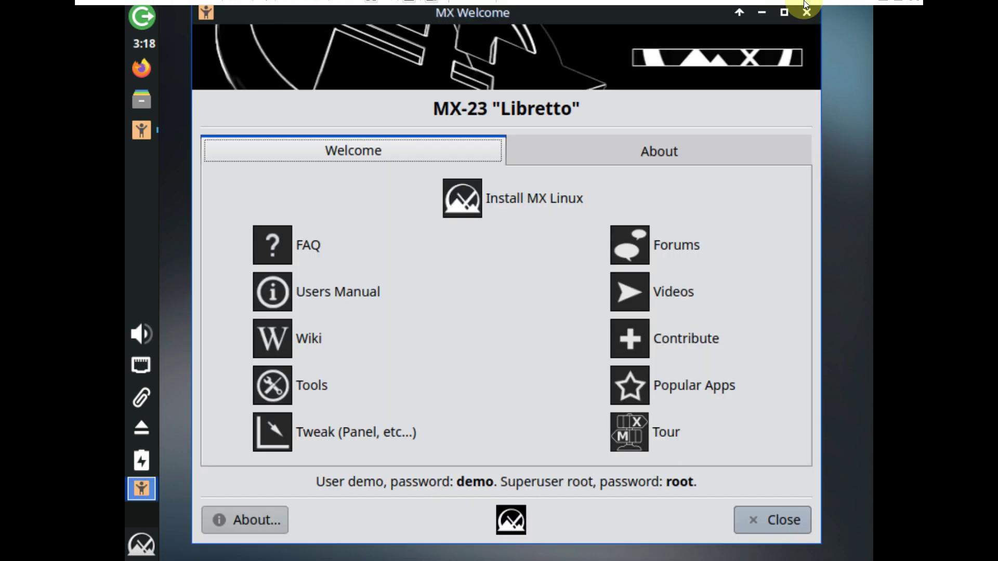
left_click(432, 10)
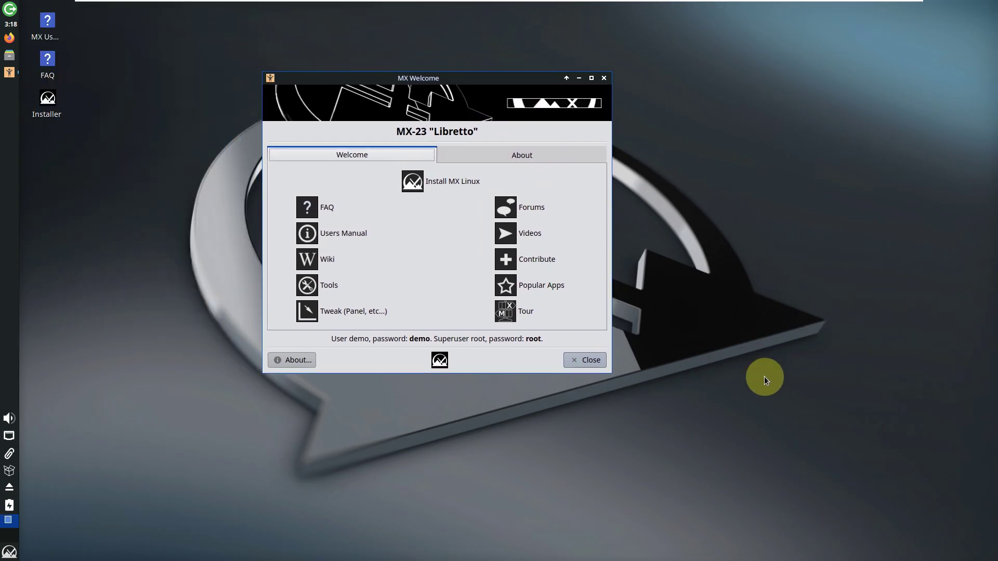
left_click_drag(425, 79, 467, 87)
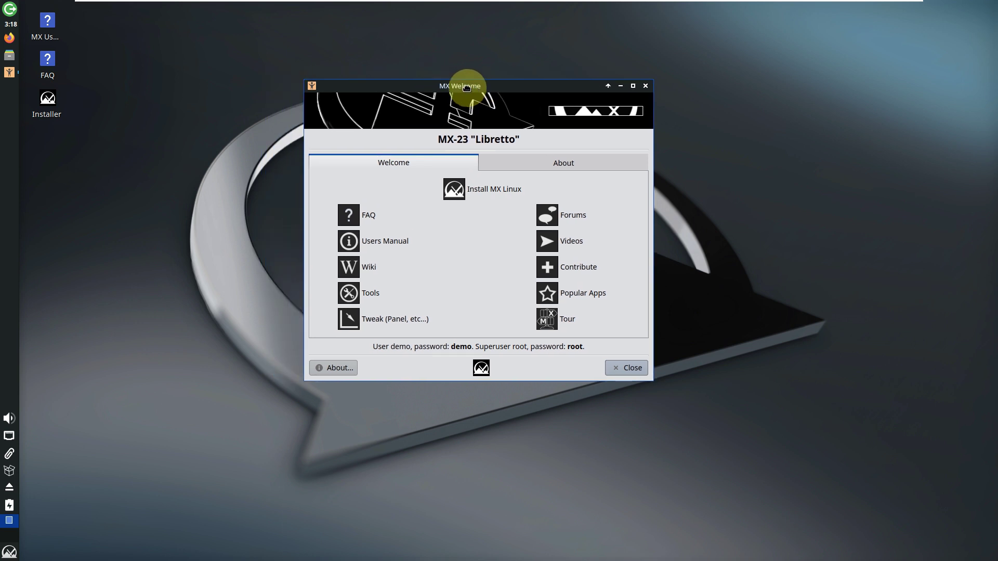
Check the screen resolutions offered in the Display settings and close them without making changes
right_click(233, 180)
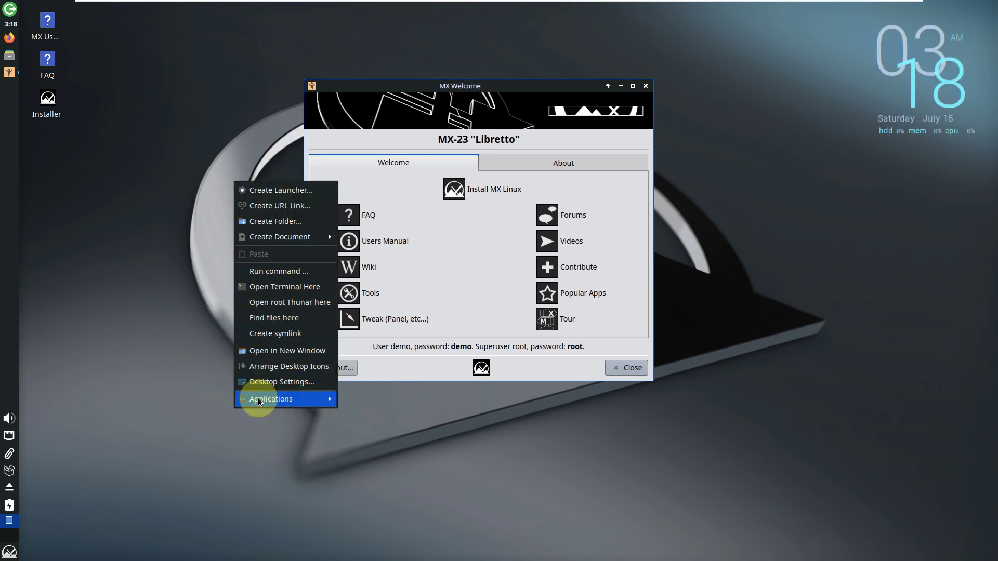
mouse_move(258, 401)
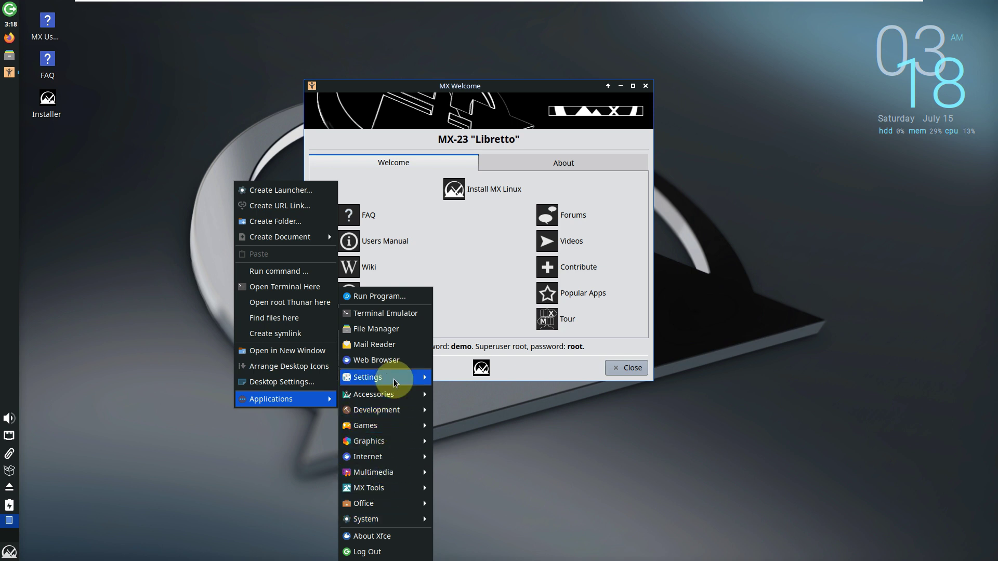
mouse_move(390, 378)
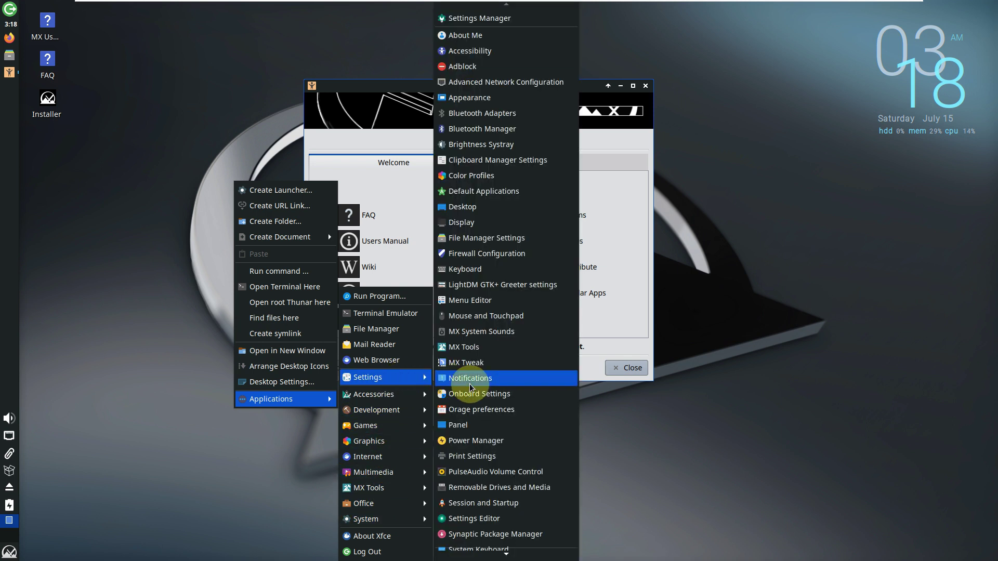
left_click(496, 223)
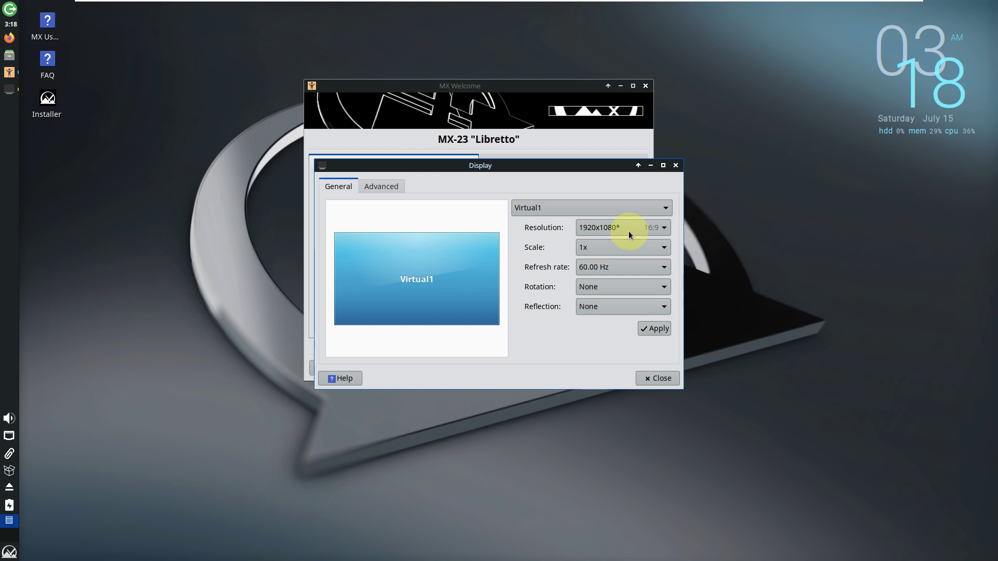
left_click(619, 228)
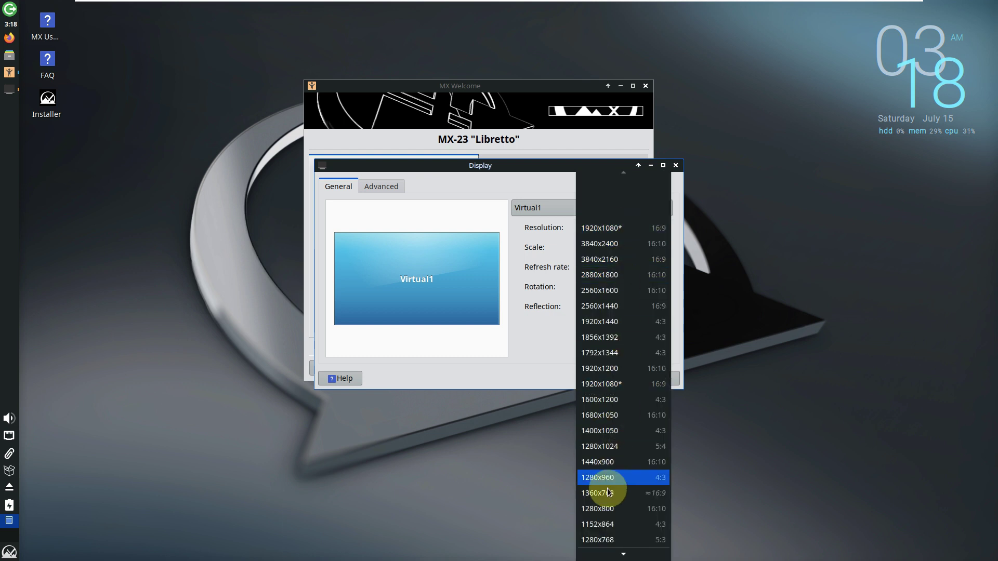
left_click(532, 176)
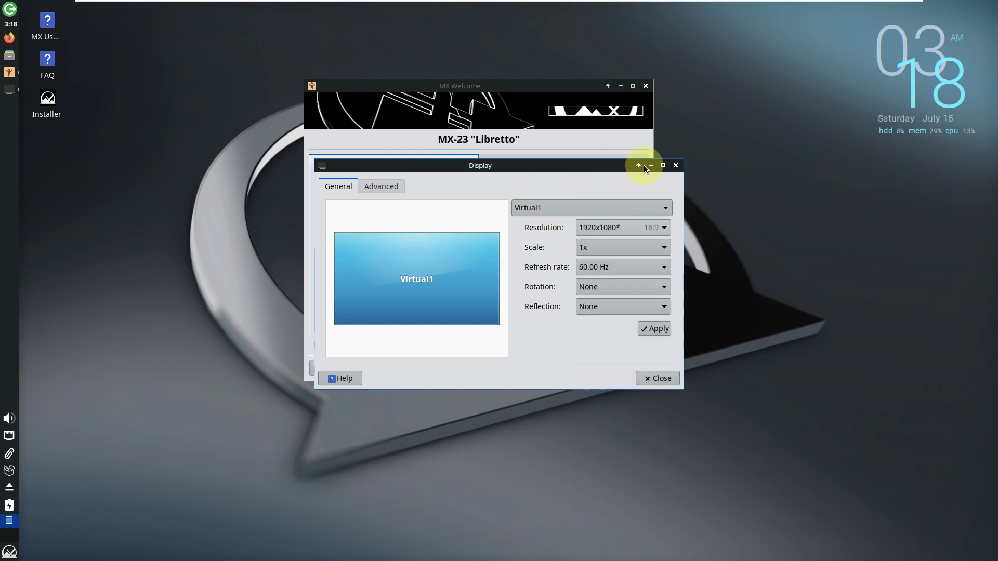
left_click(676, 165)
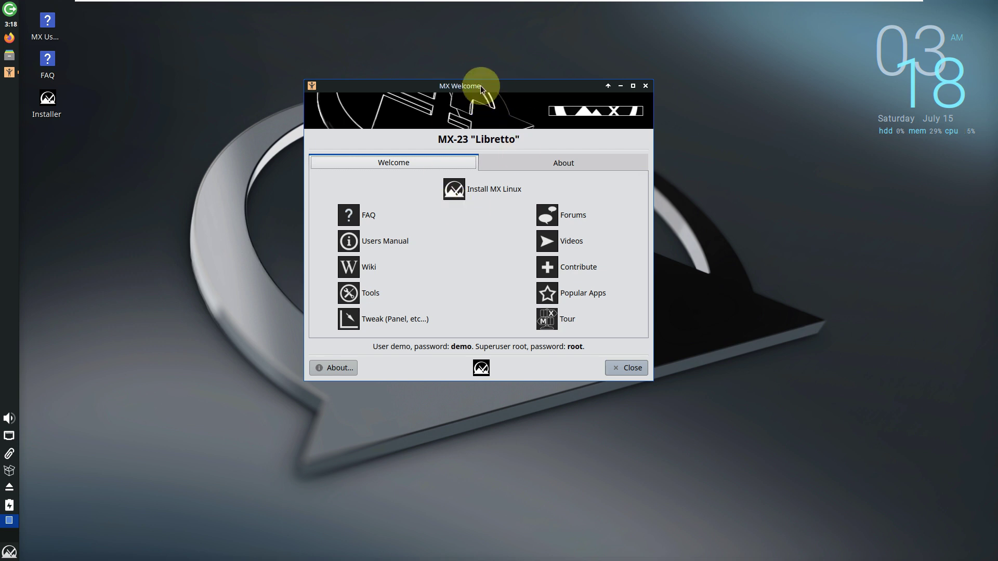
Review the About details in MX Welcome and view the full Quick System Info report in a maximised window
left_click_drag(480, 86, 507, 94)
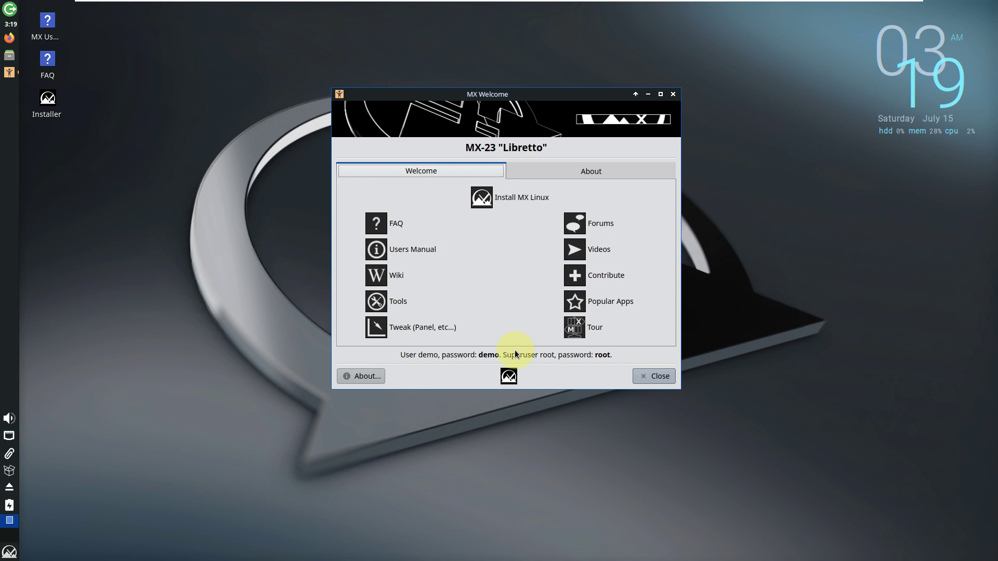
left_click(563, 171)
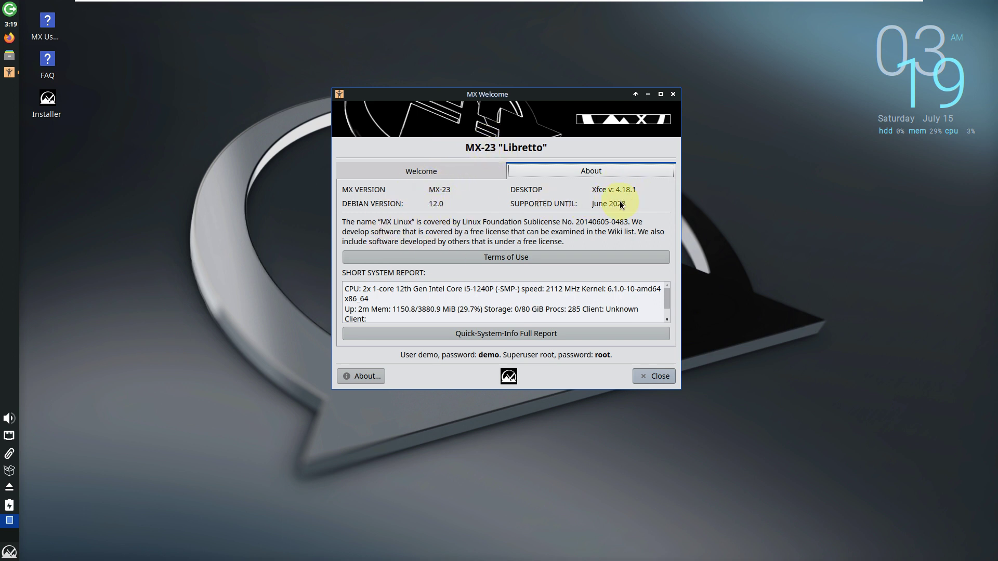
left_click(359, 376)
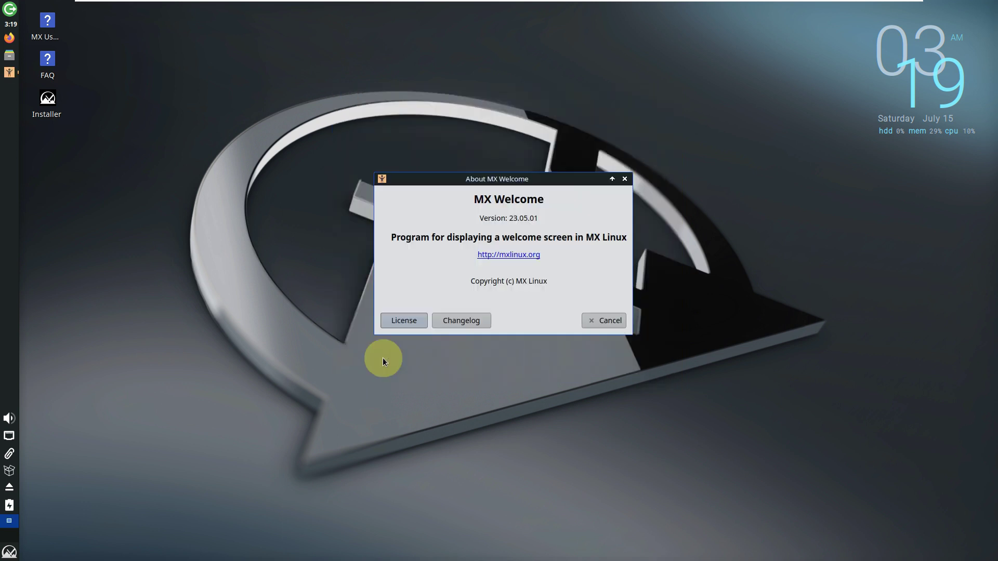
left_click(603, 320)
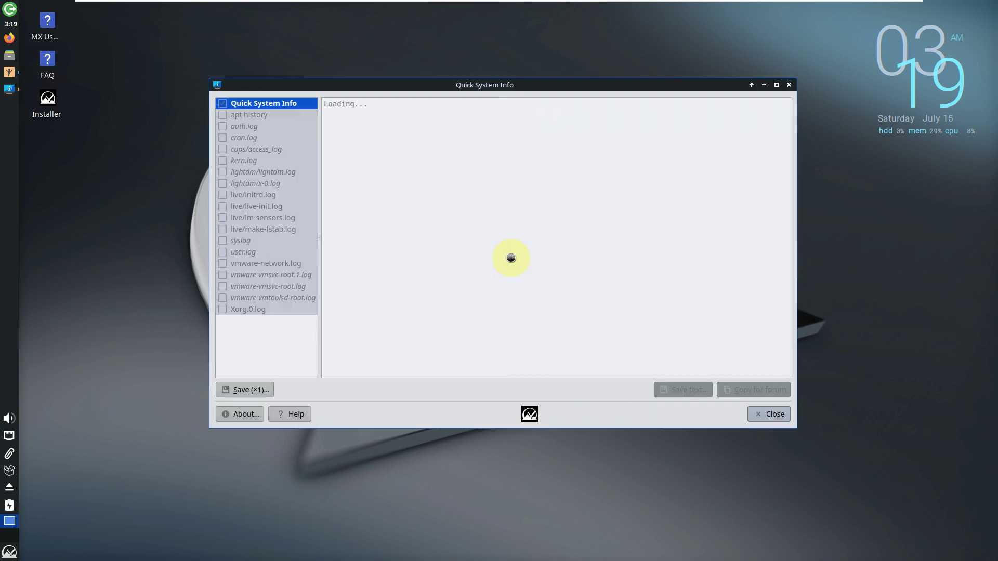
left_click(774, 87)
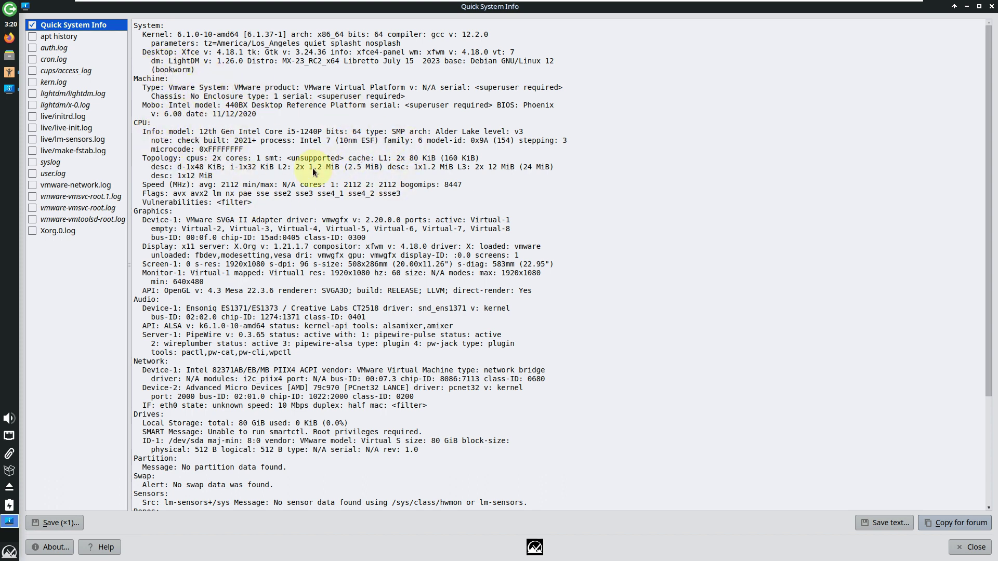
Read the Quick System Info report through to the Boot Mode line, and close both the report and MX Welcome
scroll(315, 171, "down", 1)
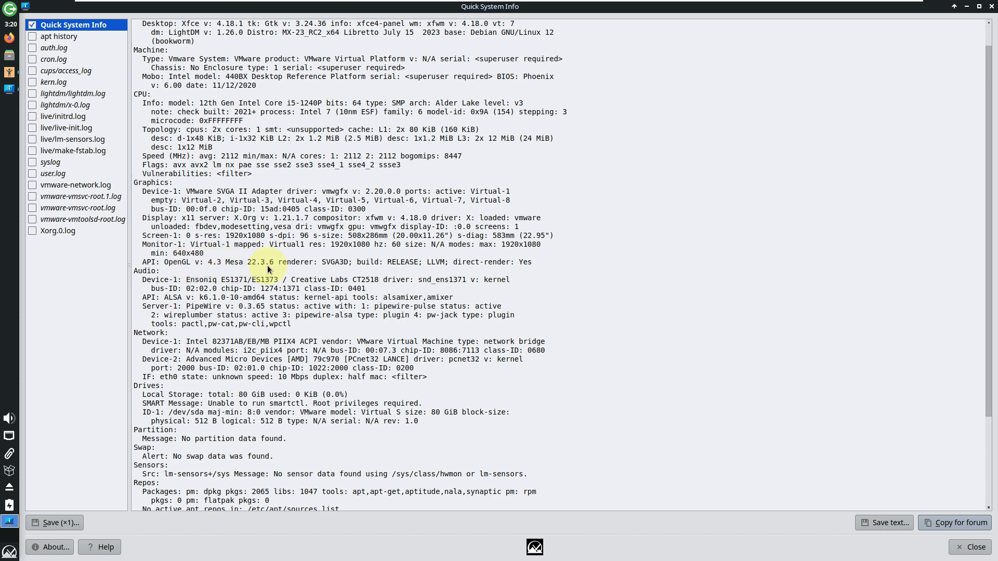
scroll(284, 264, "down", 4)
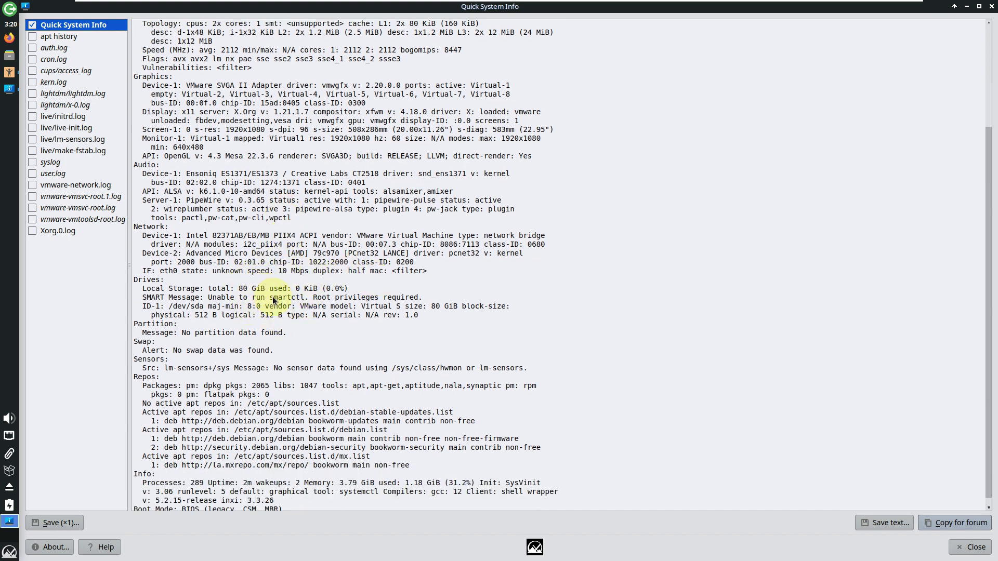
scroll(281, 296, "down", 1)
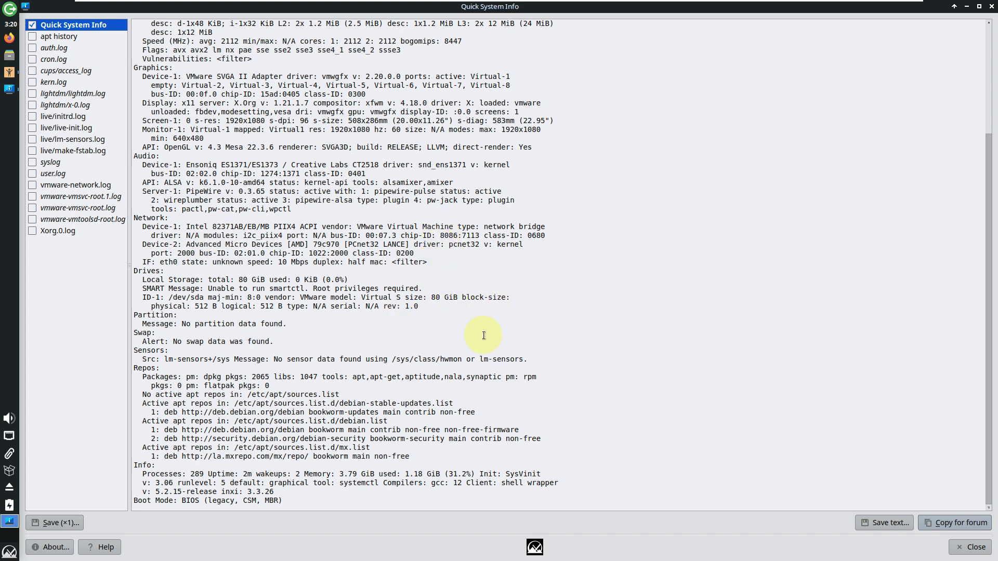
left_click(993, 6)
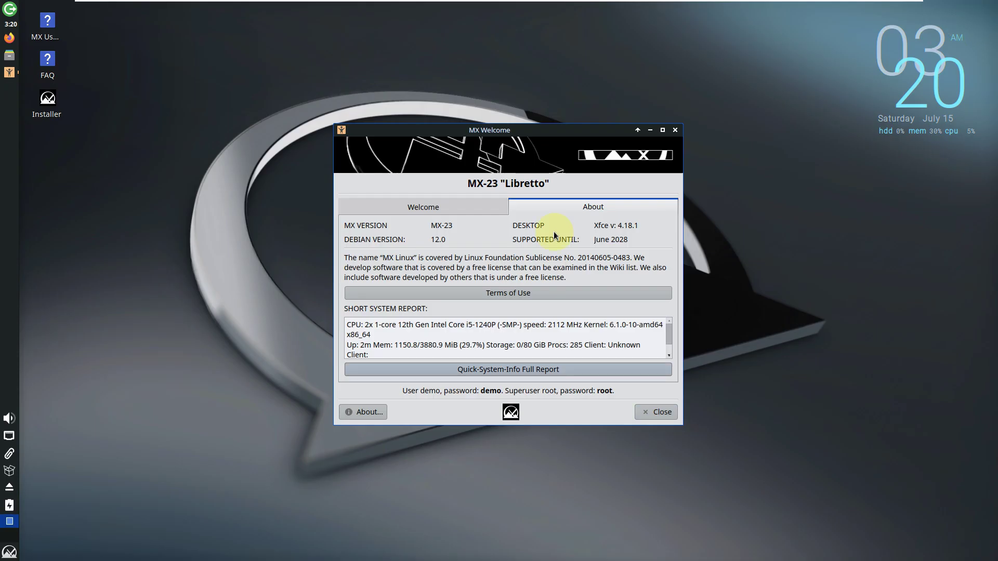
left_click(656, 408)
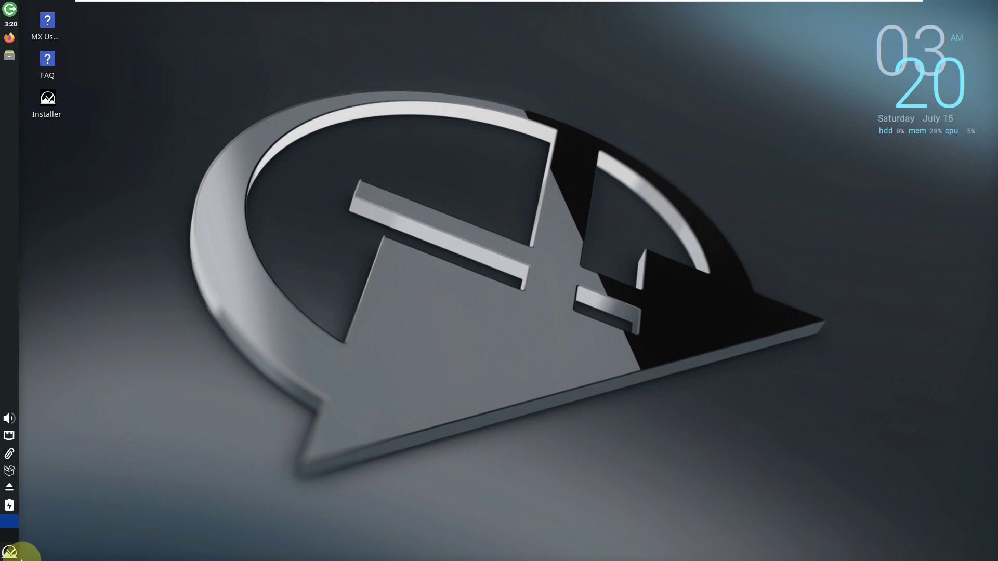
Enlarge the applications menu in both width and height, and launch Task Manager from Favorites
left_click(9, 552)
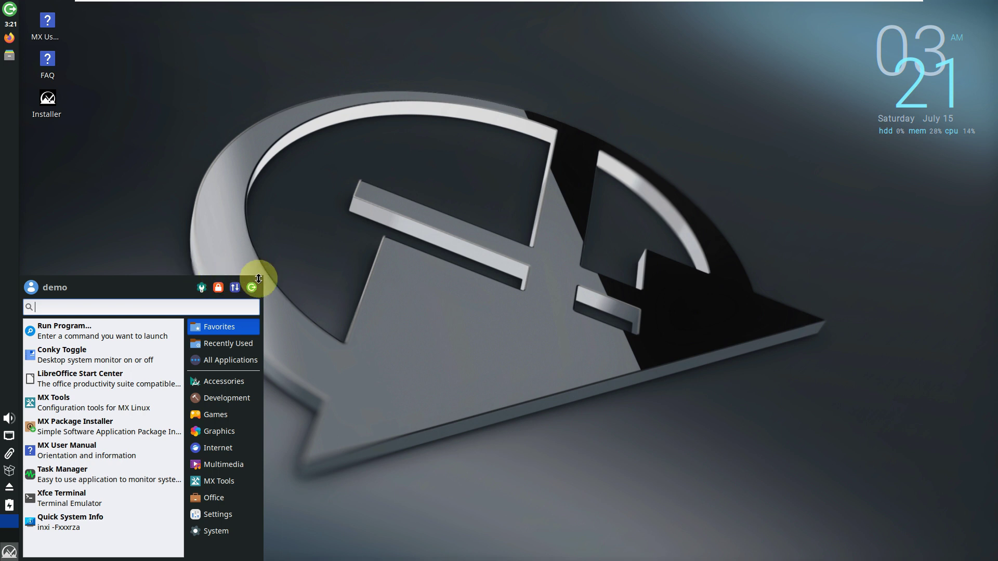
left_click_drag(259, 278, 380, 186)
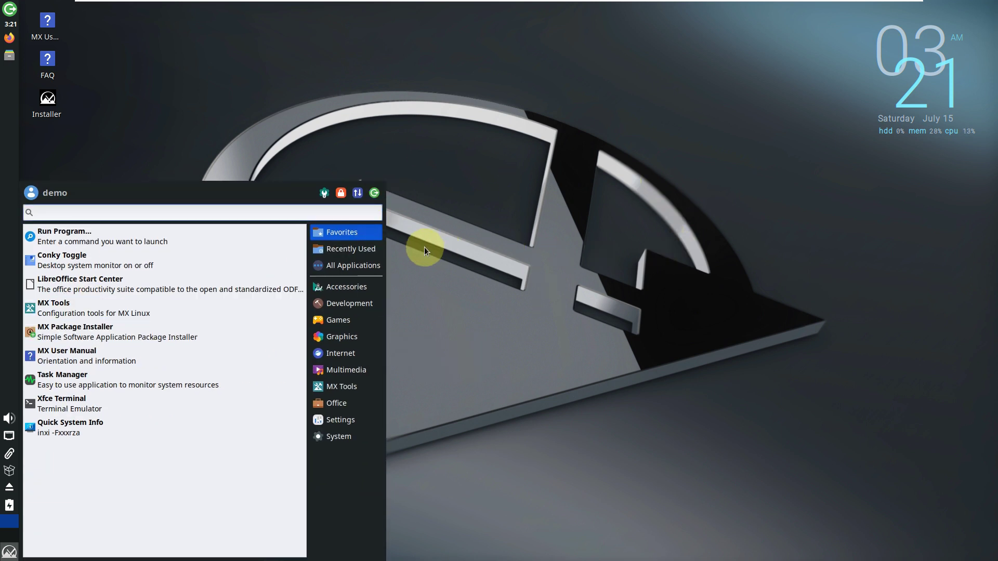
left_click(197, 373)
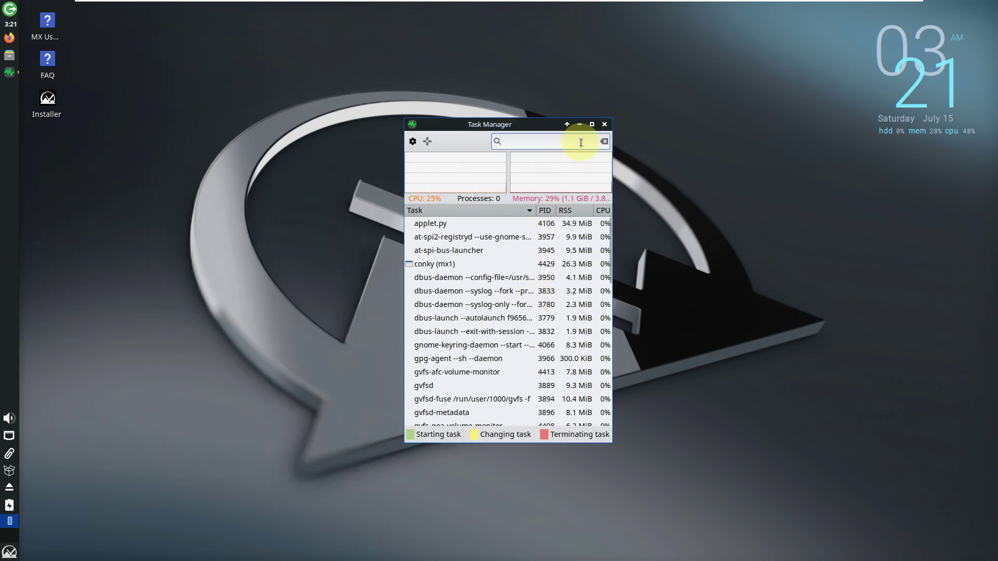
Maximise Task Manager, enlarge its CPU and memory graphs, and look through the process list
left_click(591, 125)
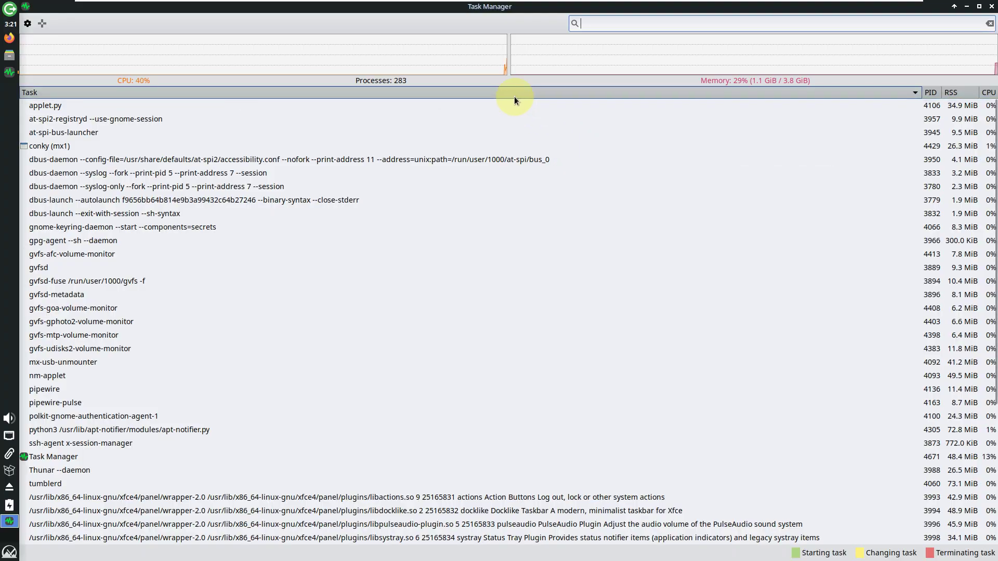
left_click_drag(506, 86, 505, 202)
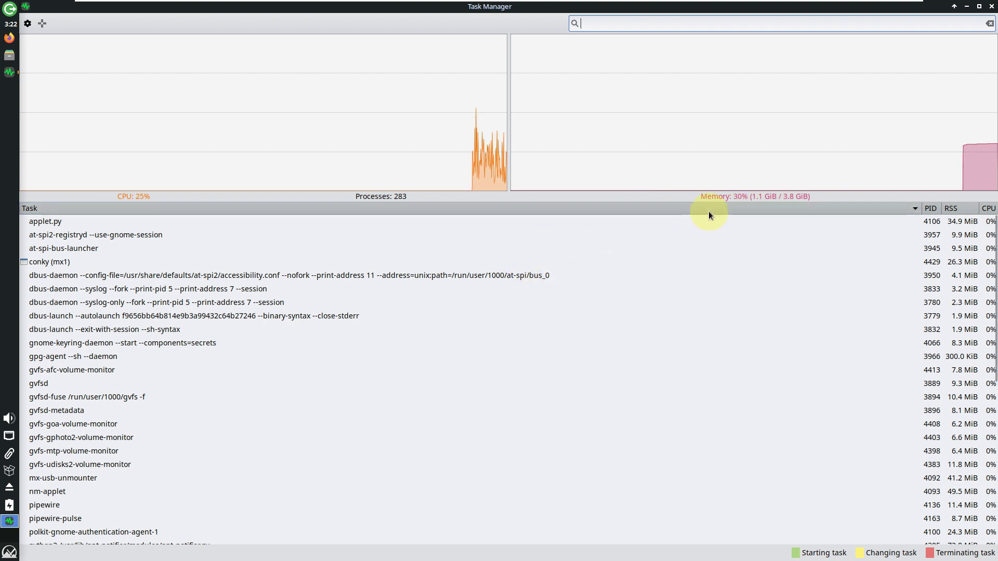
scroll(363, 297, "down", 2)
scroll(364, 297, "down", 6)
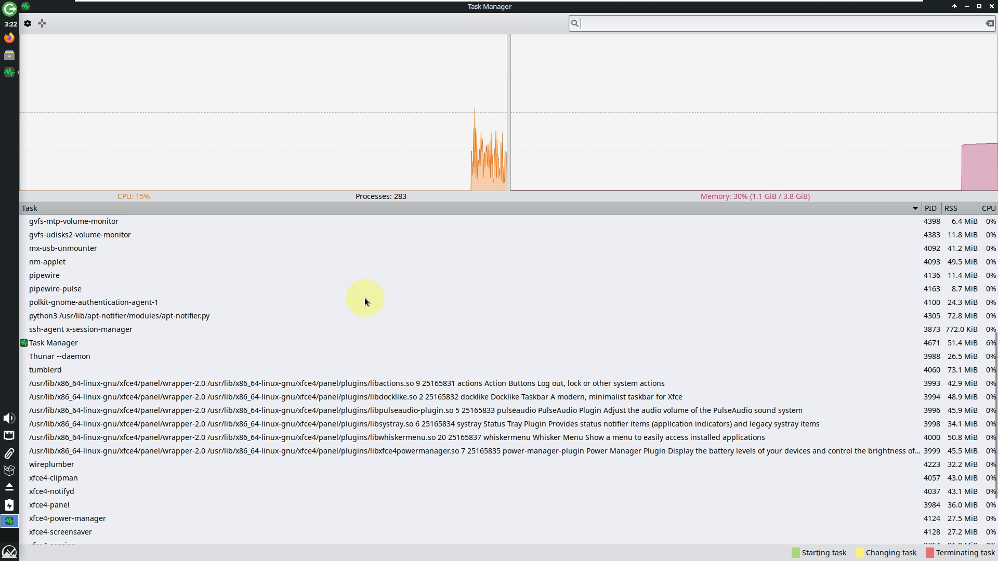
scroll(484, 291, "up", 1)
scroll(484, 291, "up", 7)
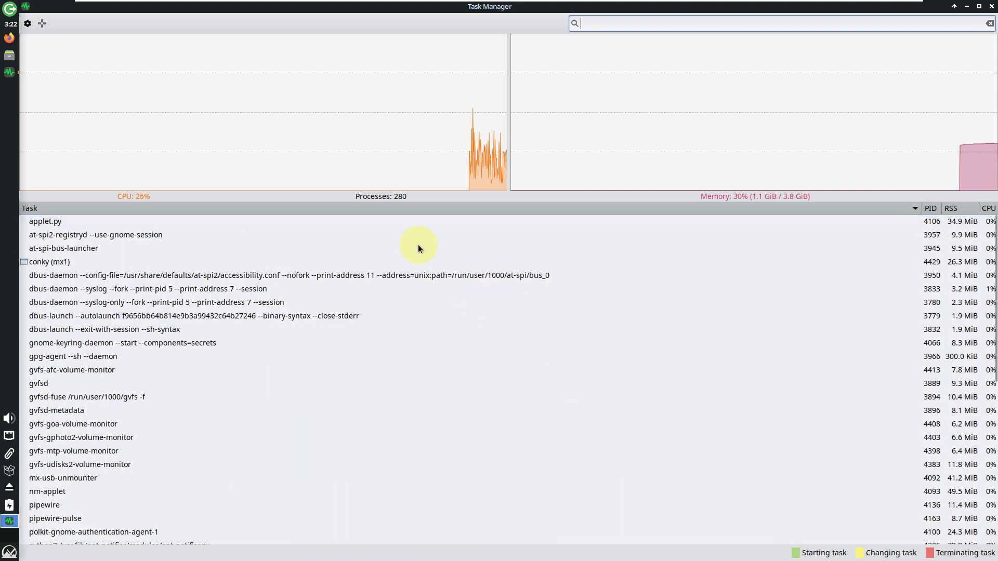
Check the version number in About Task Manager, and close the Task Manager settings without changing anything
left_click(28, 23)
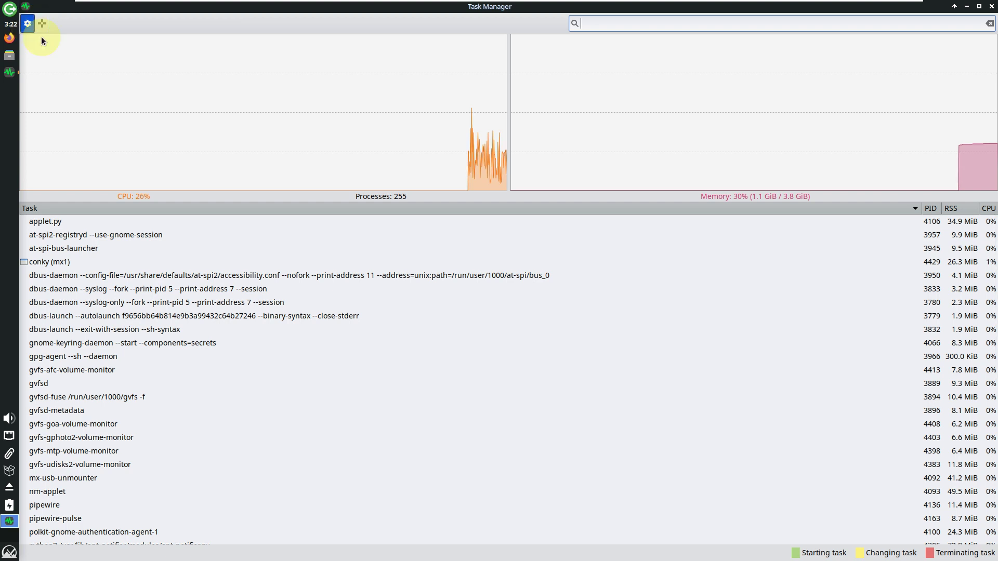
left_click(512, 392)
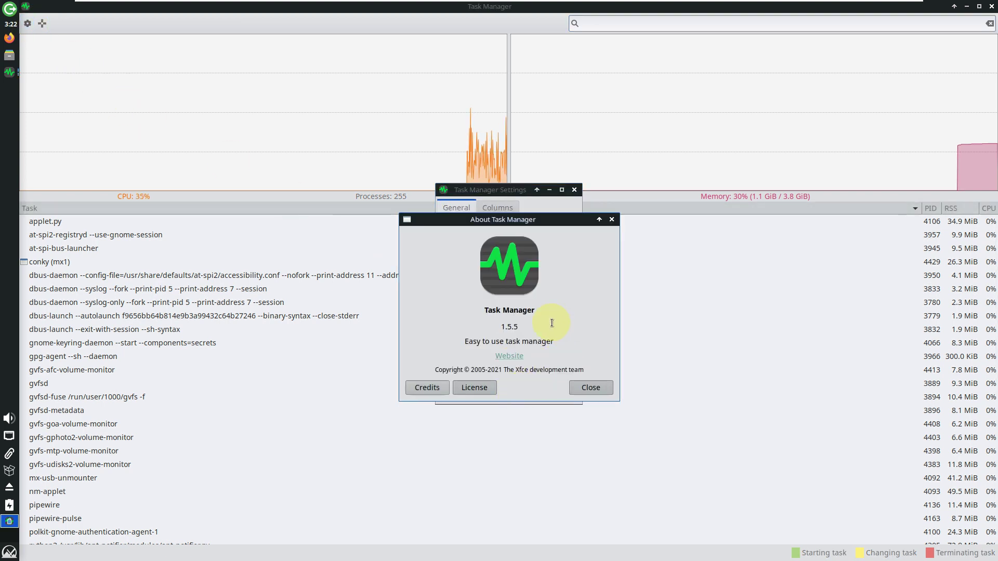
left_click_drag(492, 326, 521, 328)
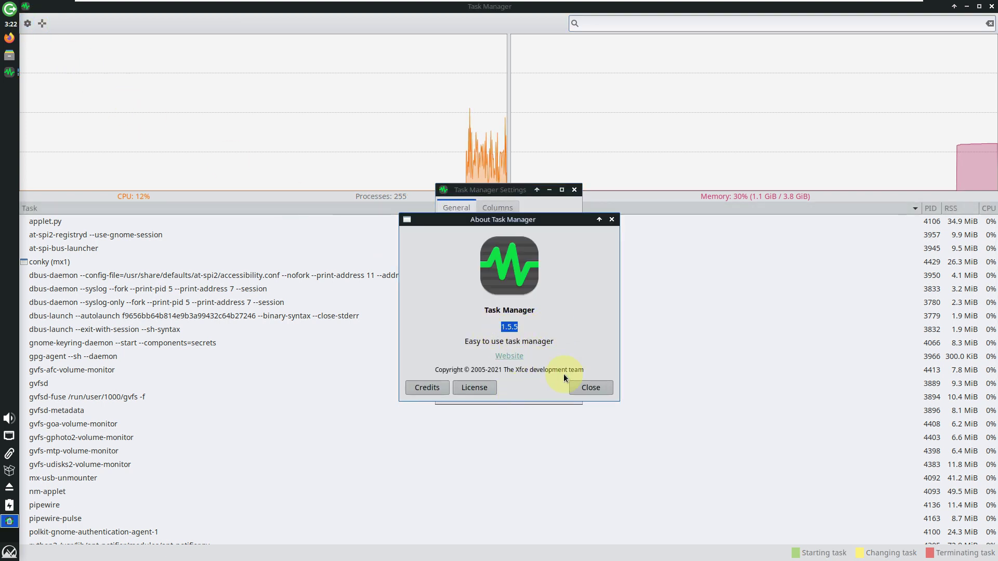
left_click(589, 386)
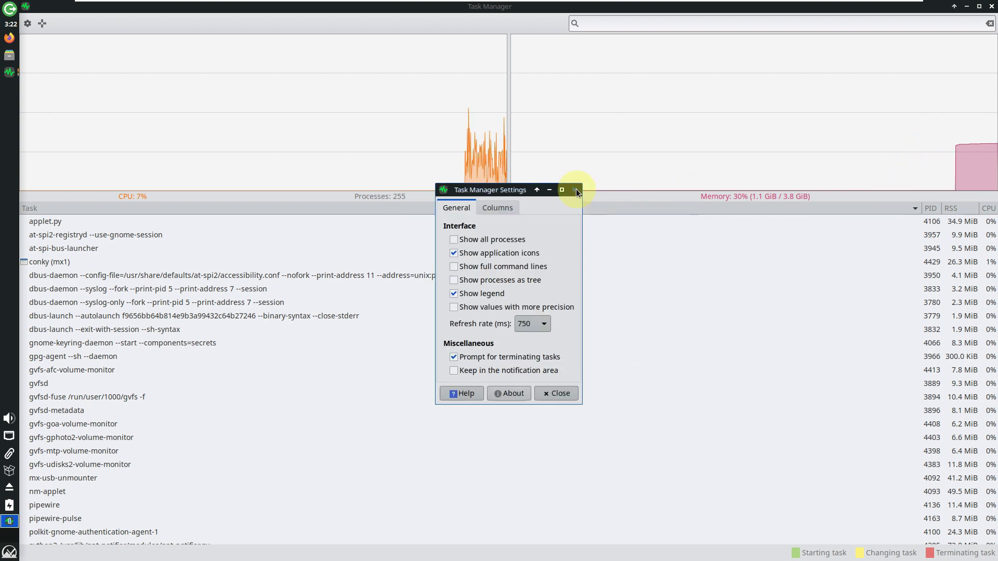
left_click(576, 189)
Restore Task Manager to its smaller size and park it in the upper-right corner of the desktop
left_click(979, 6)
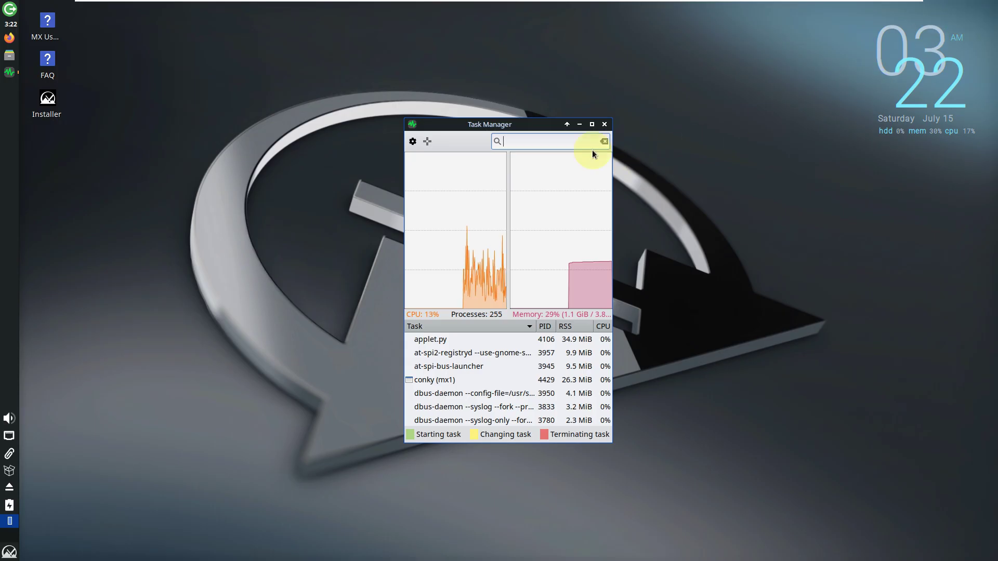
left_click_drag(532, 126, 917, 9)
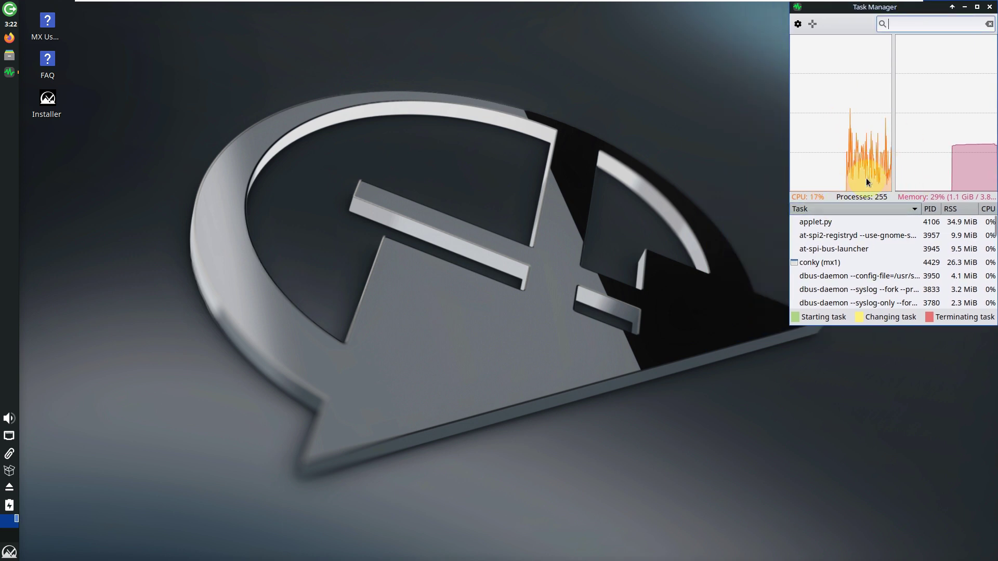
left_click(481, 229)
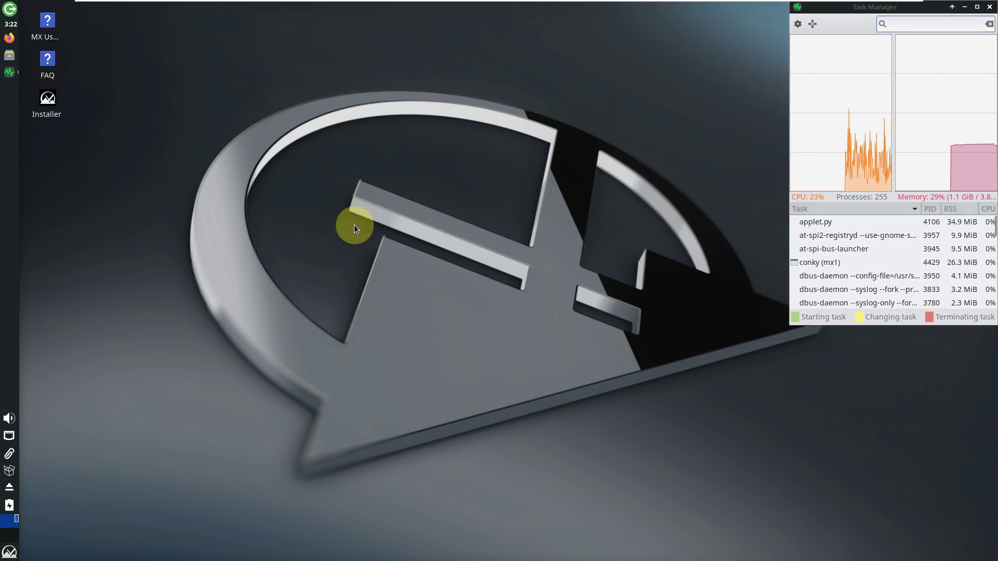
Launch Xfce Terminal from the Favorites and maximise its window
left_click(11, 551)
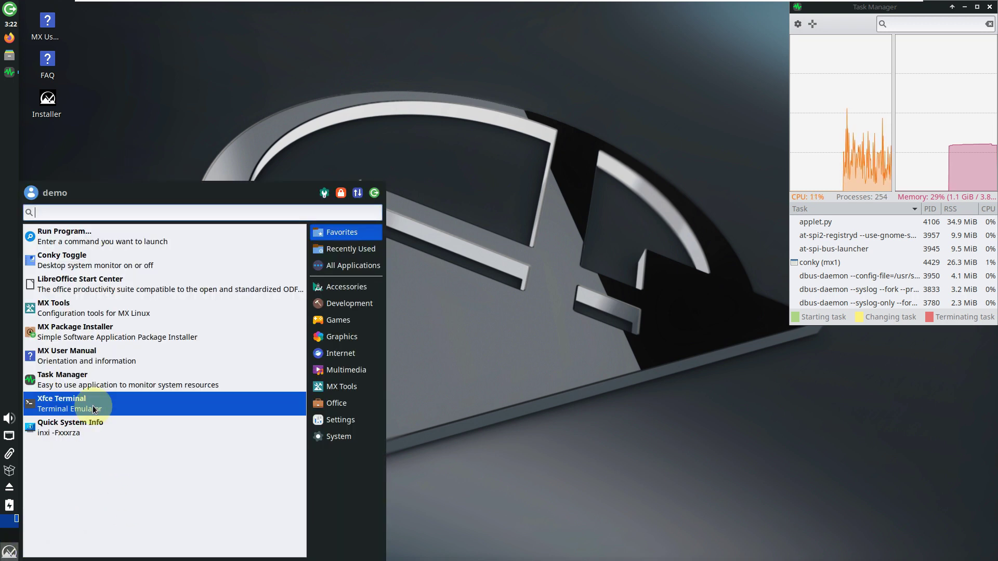
left_click(94, 409)
left_click_drag(321, 9, 401, 67)
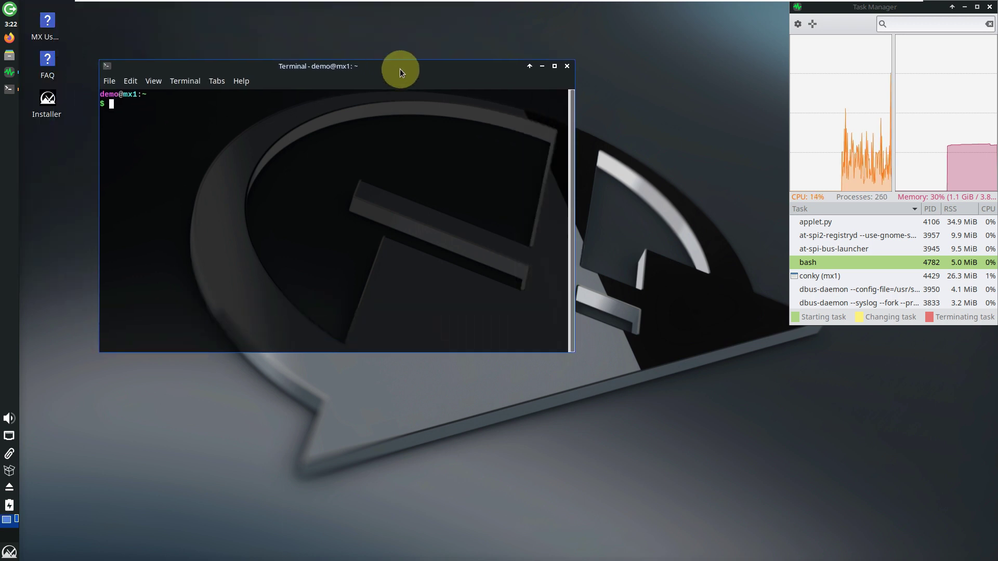
left_click(553, 70)
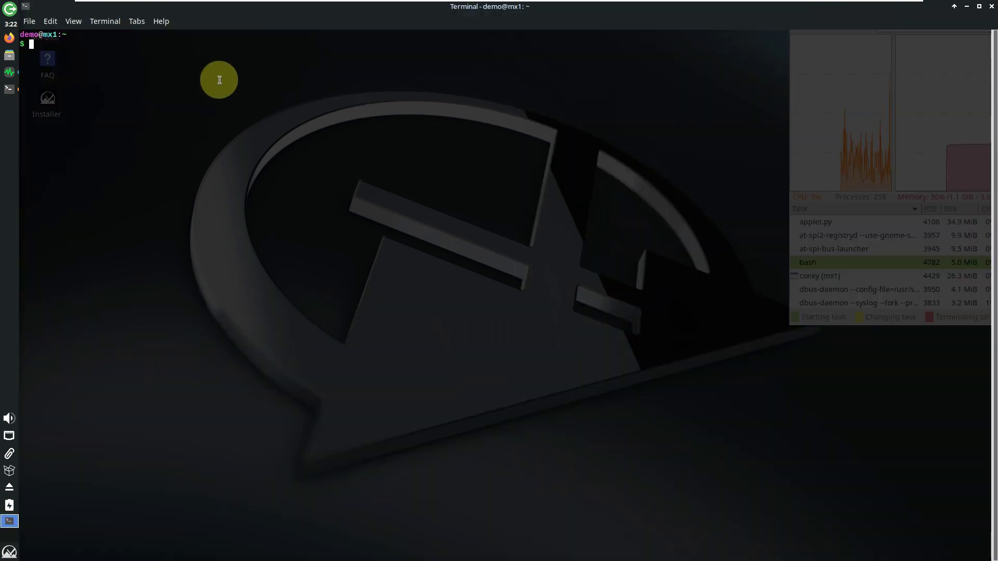
View the version details in About xfce4-terminal and close them
left_click(168, 26)
left_click(182, 54)
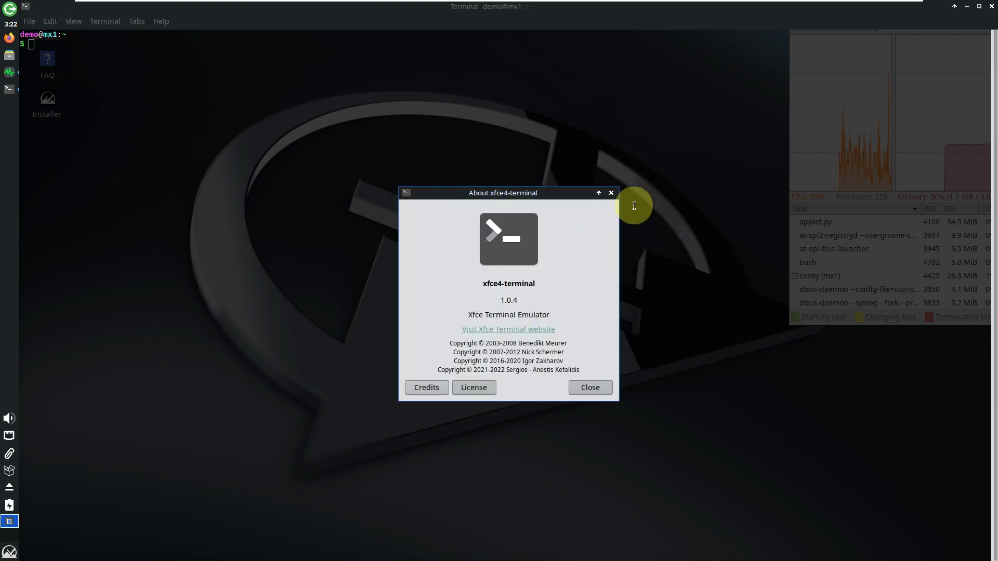
left_click(611, 193)
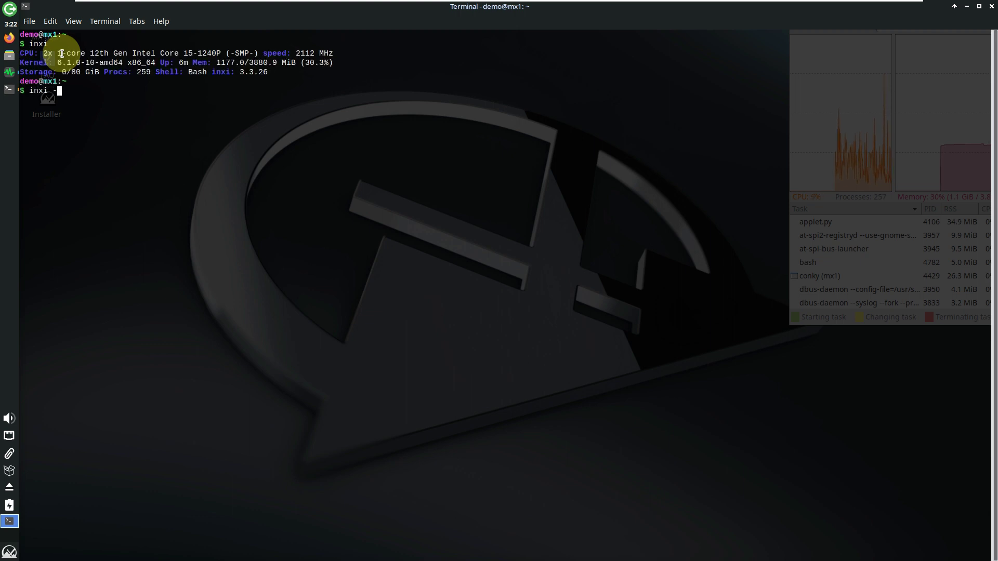
Print system details in the terminal with inxi, inxi -b, inxi -G, cat /etc/issue and neofetch
key("Return")
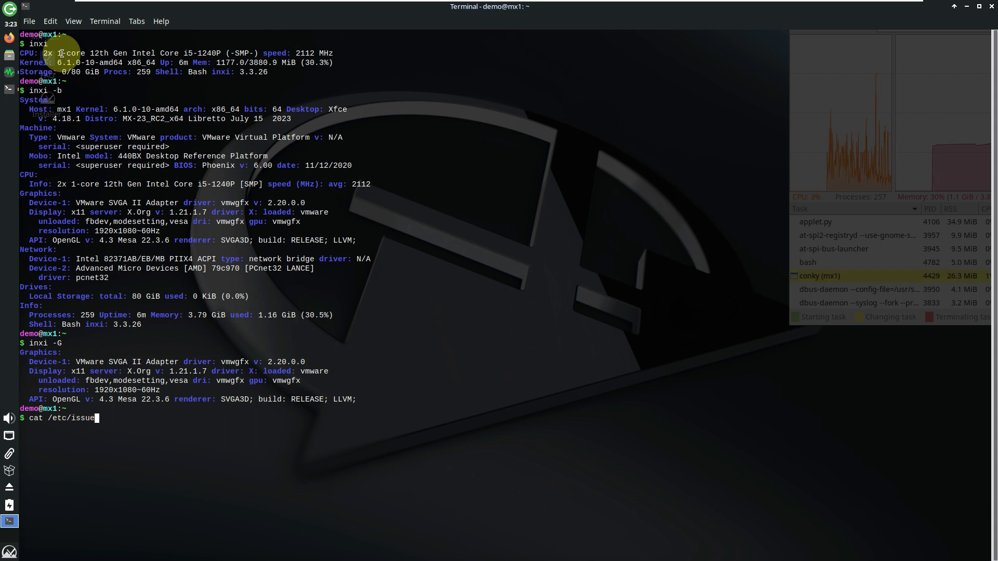
key("Return")
type("neofe")
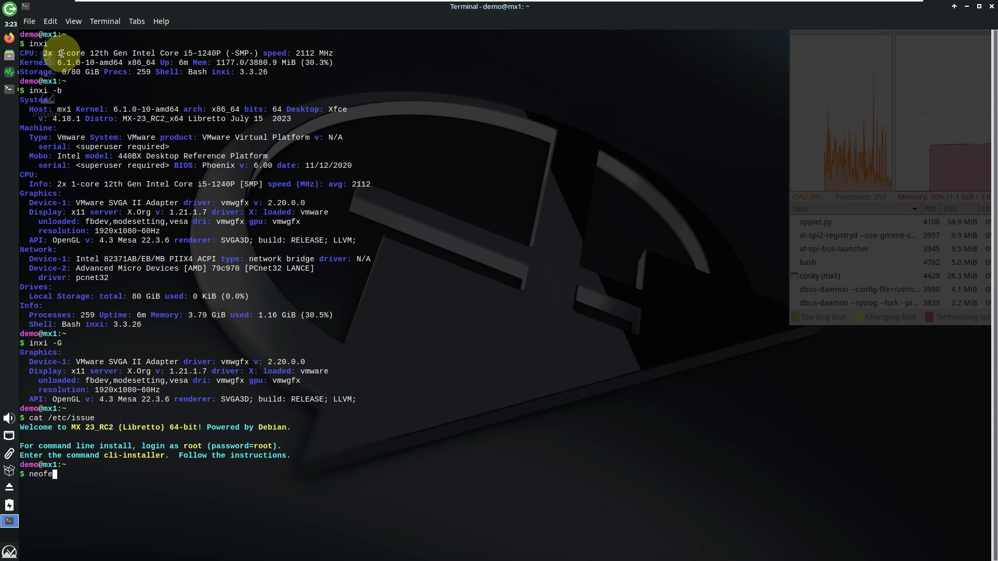
type("tch")
key("Return")
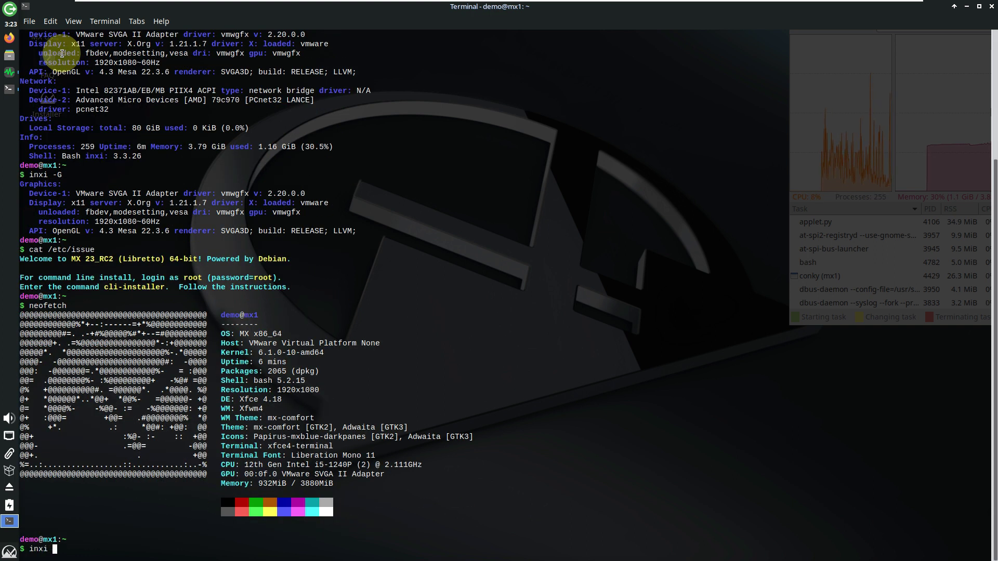
Print the detailed system report with inxi -sv8 and start the htop process viewer
type("inxi -sv8")
key("Return")
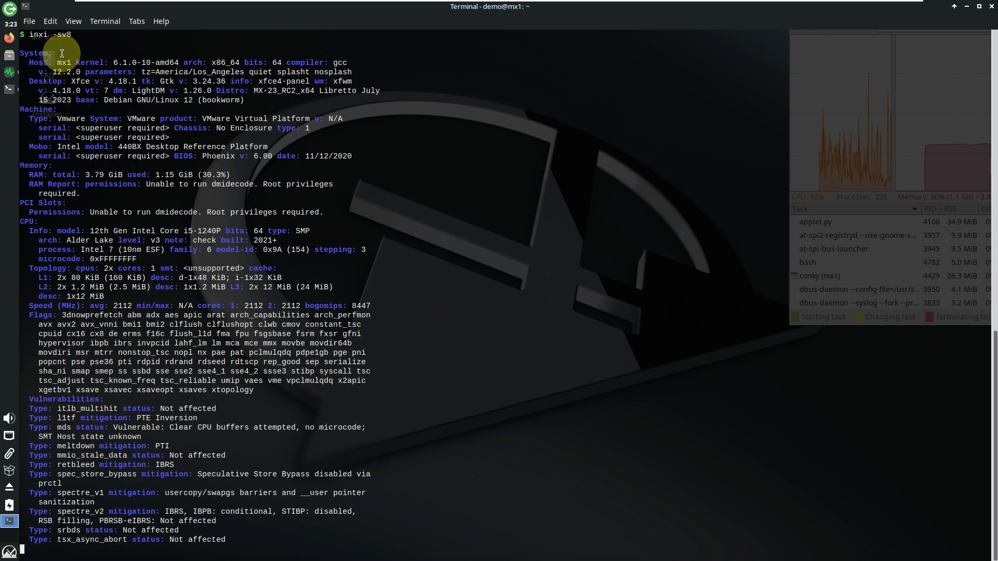
key("Return")
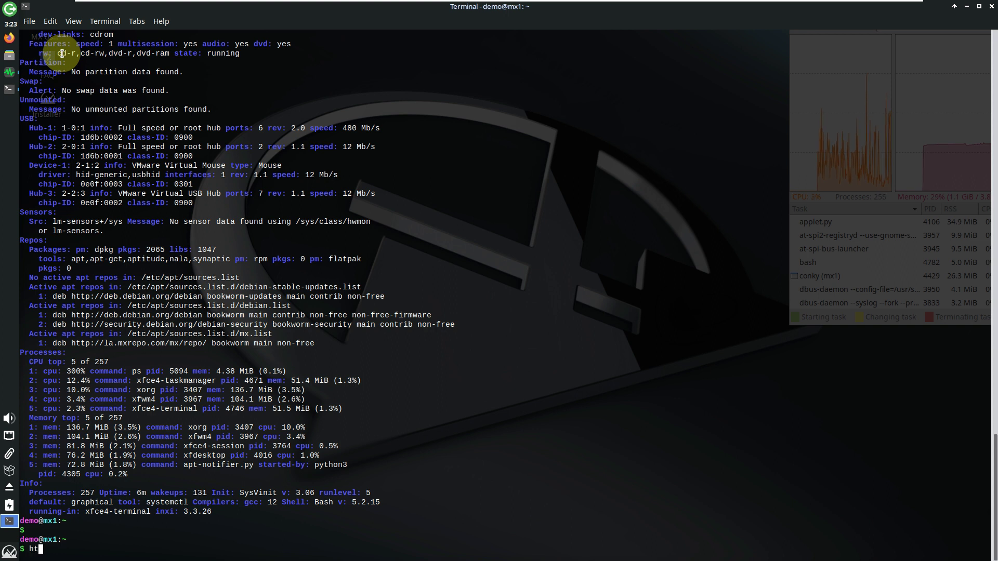
key("Return")
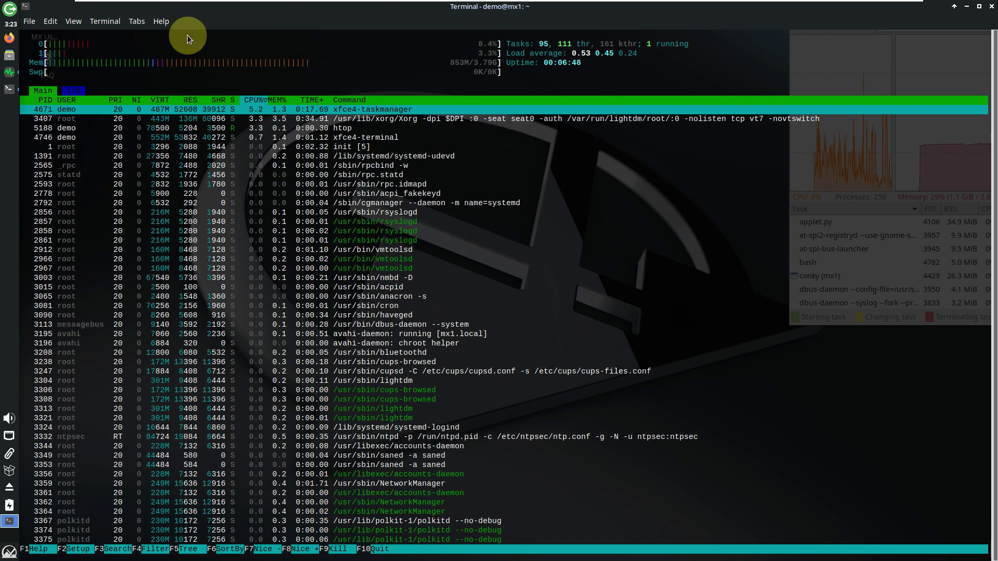
View the terminal's About details again while htop is running, and close them
left_click(163, 22)
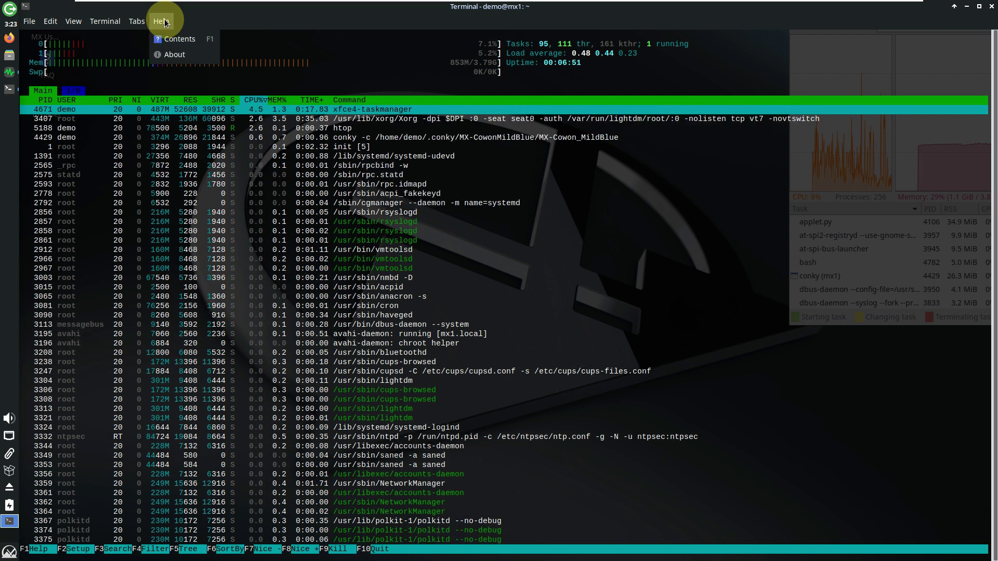
left_click(183, 57)
left_click(590, 390)
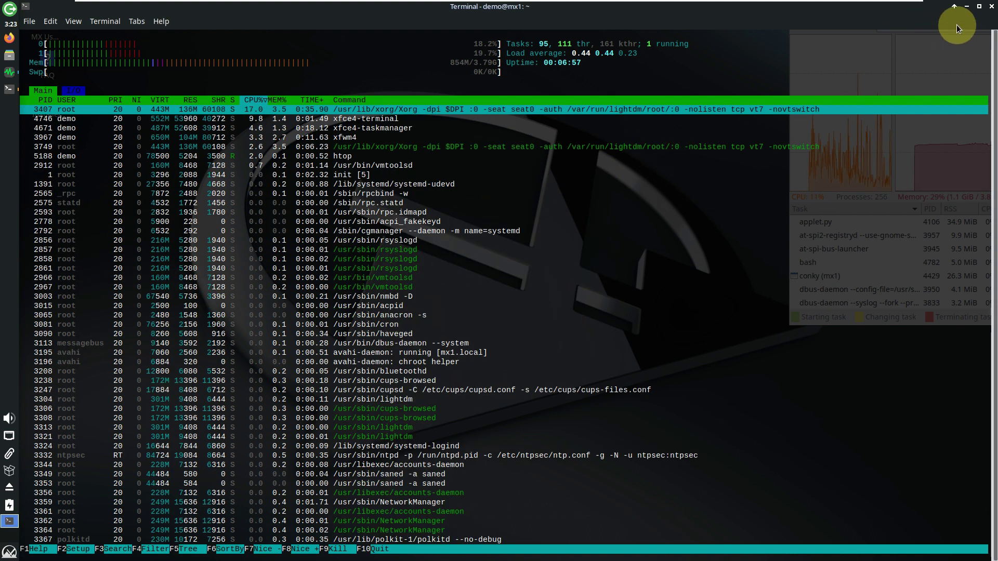
Close the terminal window despite the running htop process, and launch Firefox
left_click(989, 10)
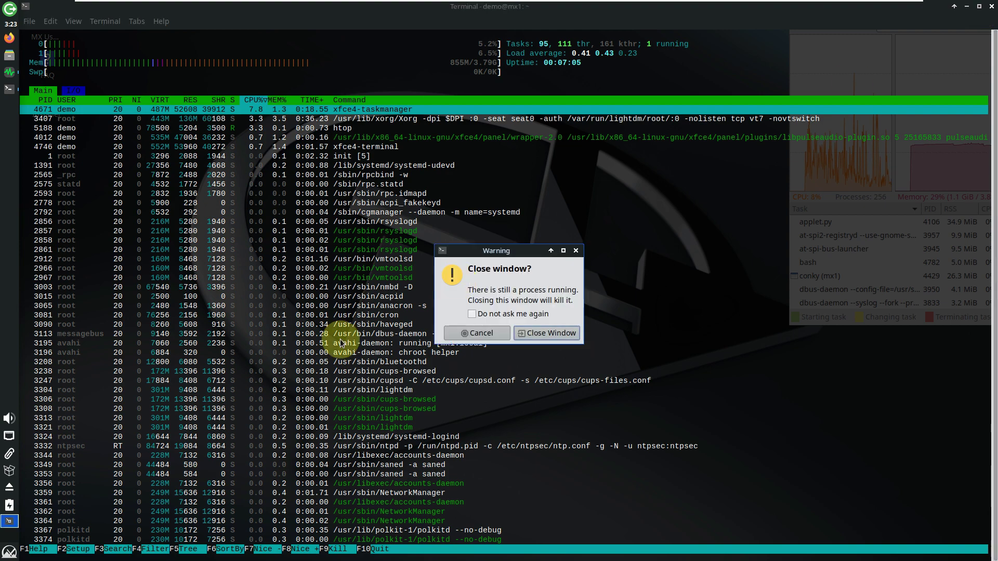
left_click(534, 336)
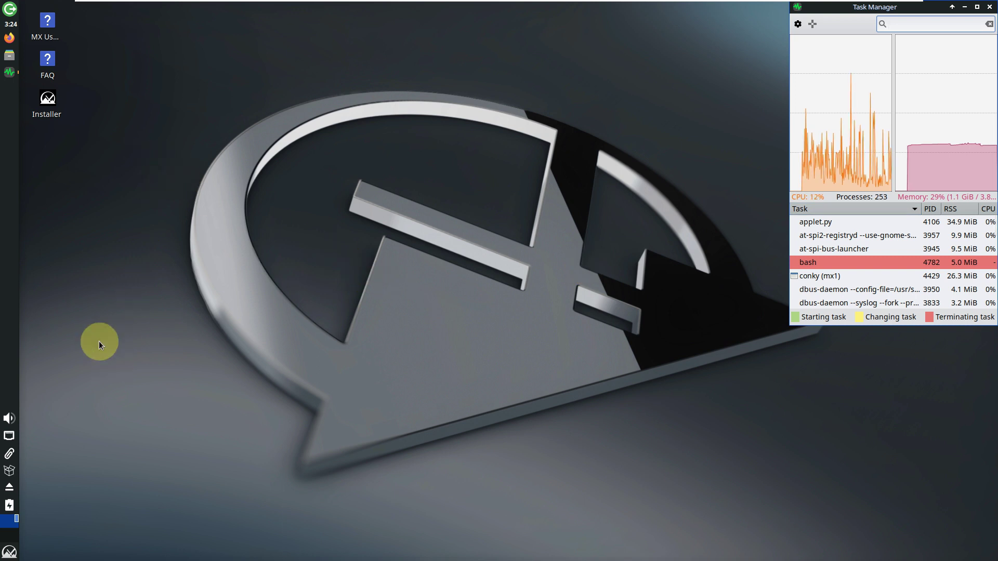
left_click(19, 45)
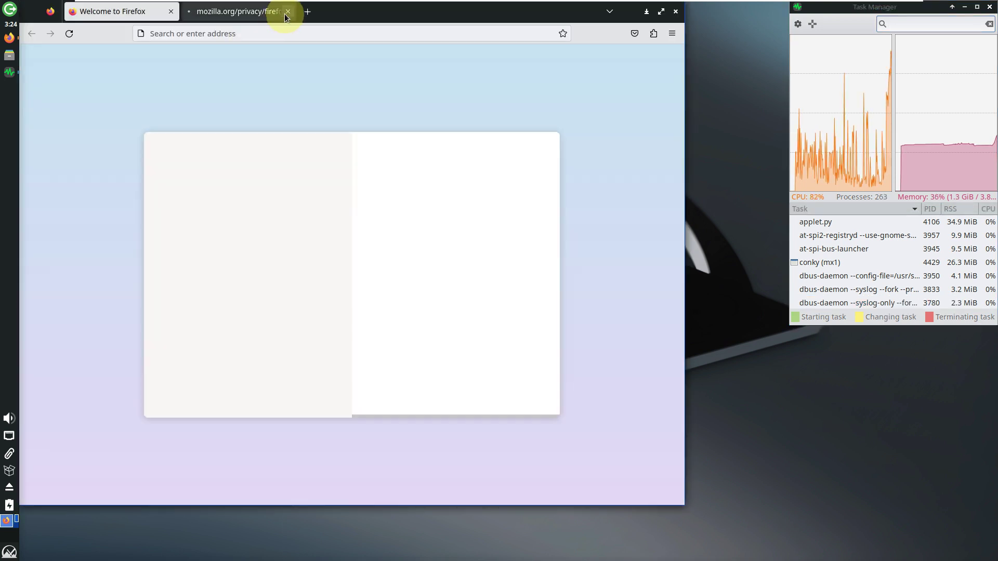
Close the Mozilla privacy page, and view the About Firefox details and close them
left_click(287, 11)
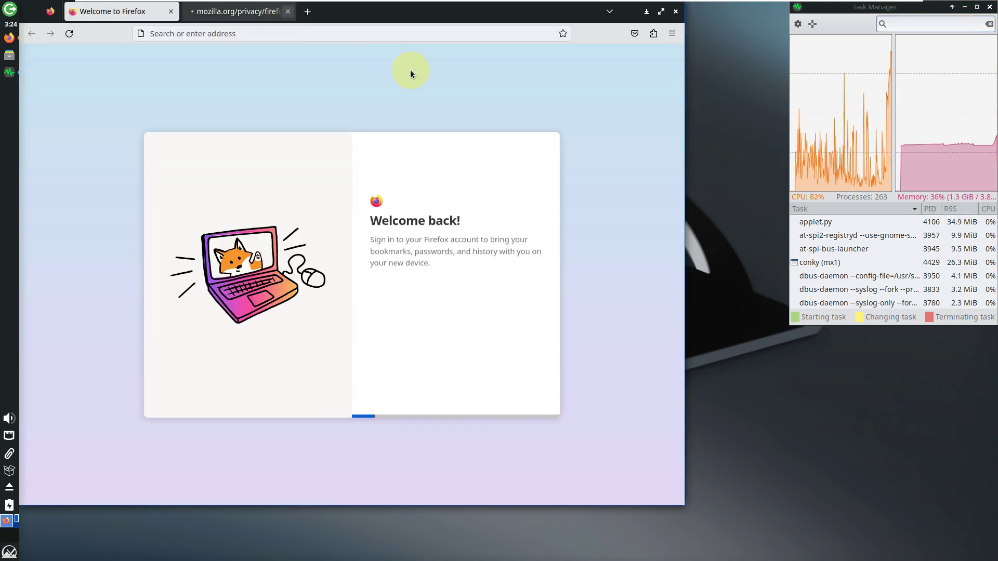
left_click(678, 34)
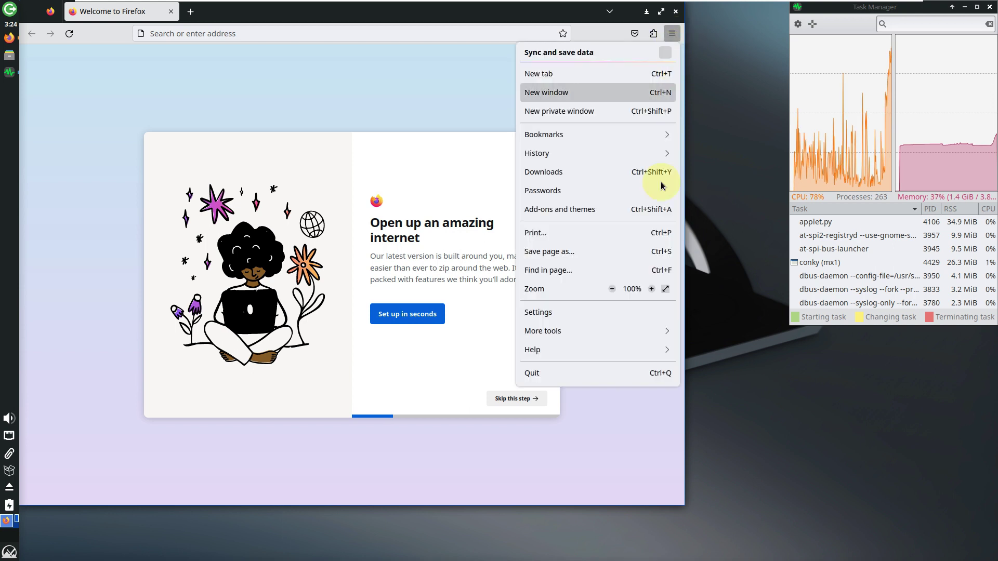
left_click(554, 354)
left_click(560, 202)
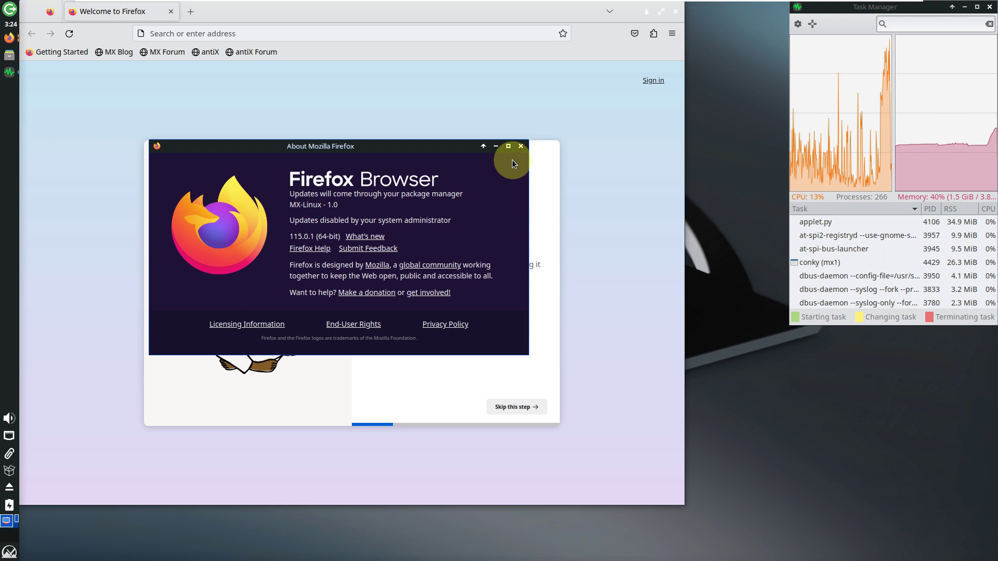
left_click(521, 147)
Open the MX-23 "Libretto" Release Candidate 1 announcement from the MX Blog bookmark and read down to the major desktop versions
left_click(117, 53)
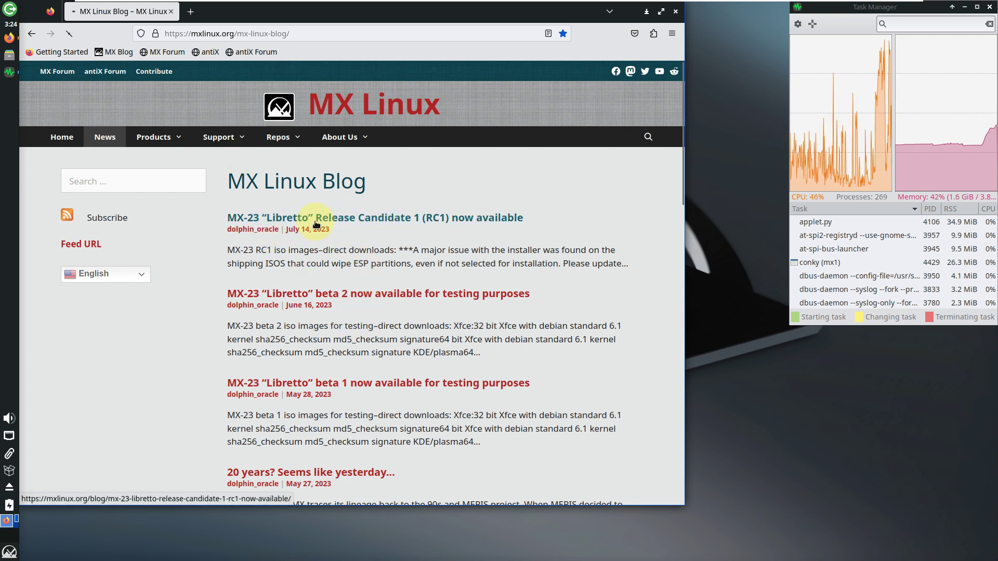
left_click(363, 218)
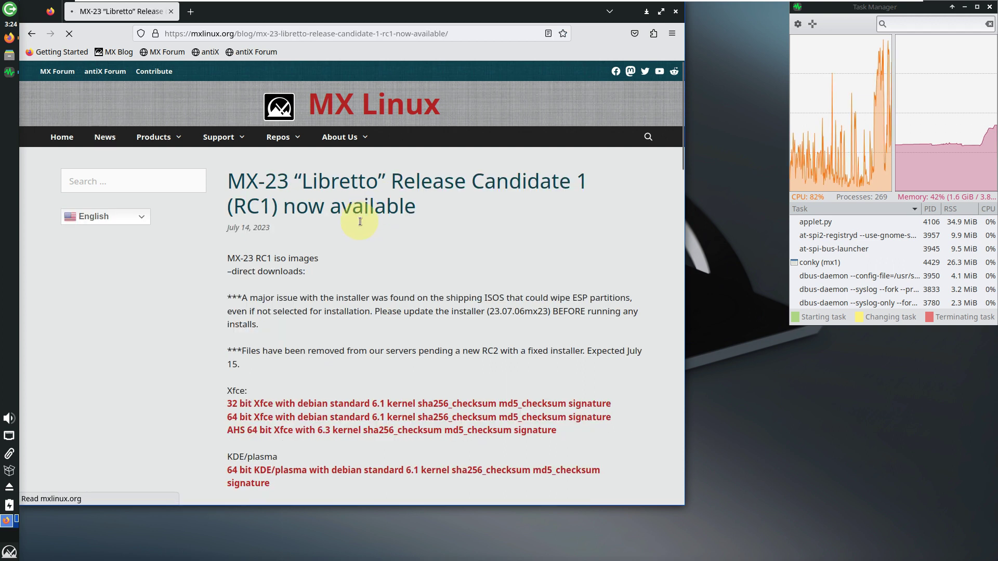
scroll(266, 252, "down", 2)
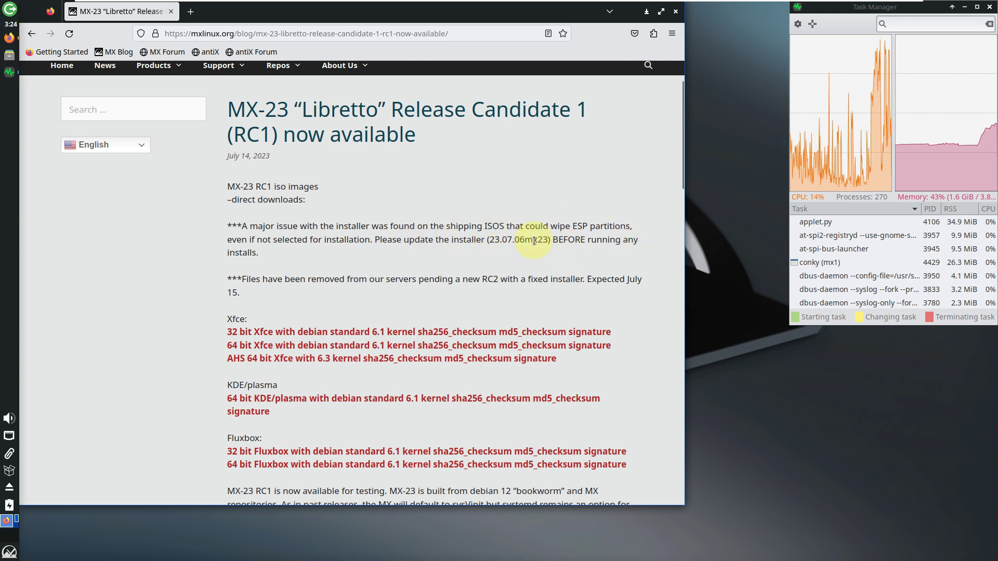
scroll(429, 270, "down", 7)
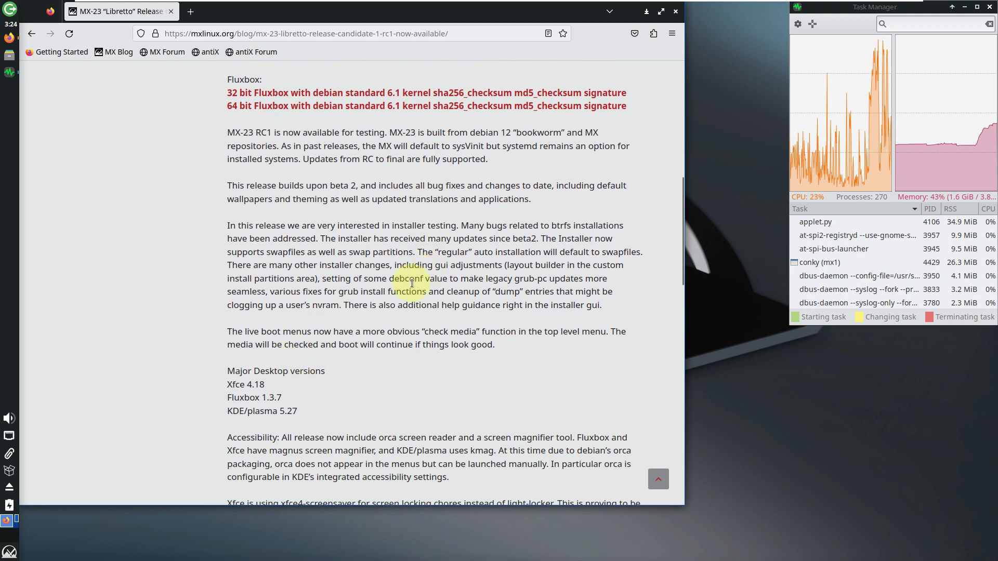
scroll(406, 258, "down", 2)
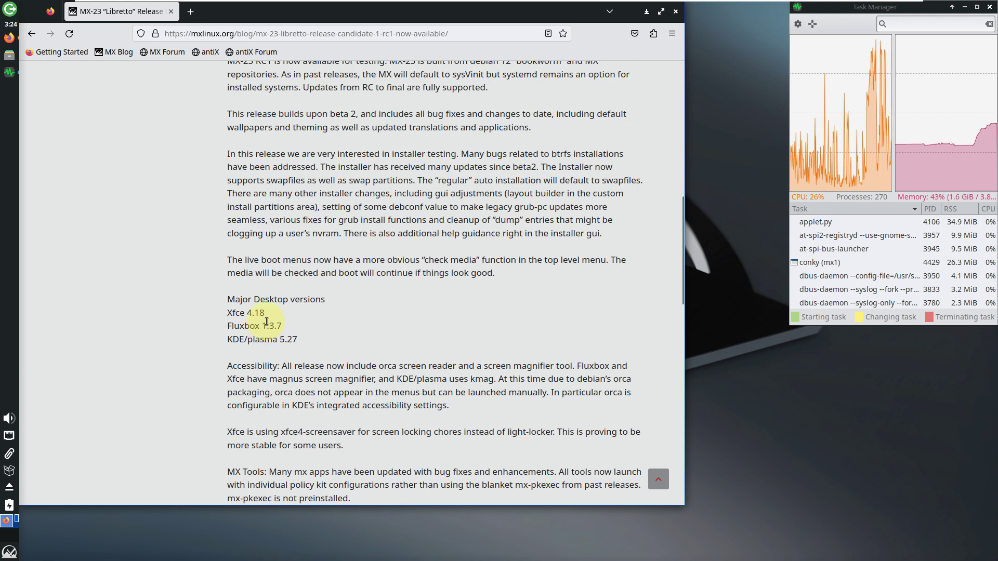
Highlight the Xfce, Fluxbox and KDE/plasma version entries under Major Desktop versions in the announcement
left_click_drag(265, 314, 247, 314)
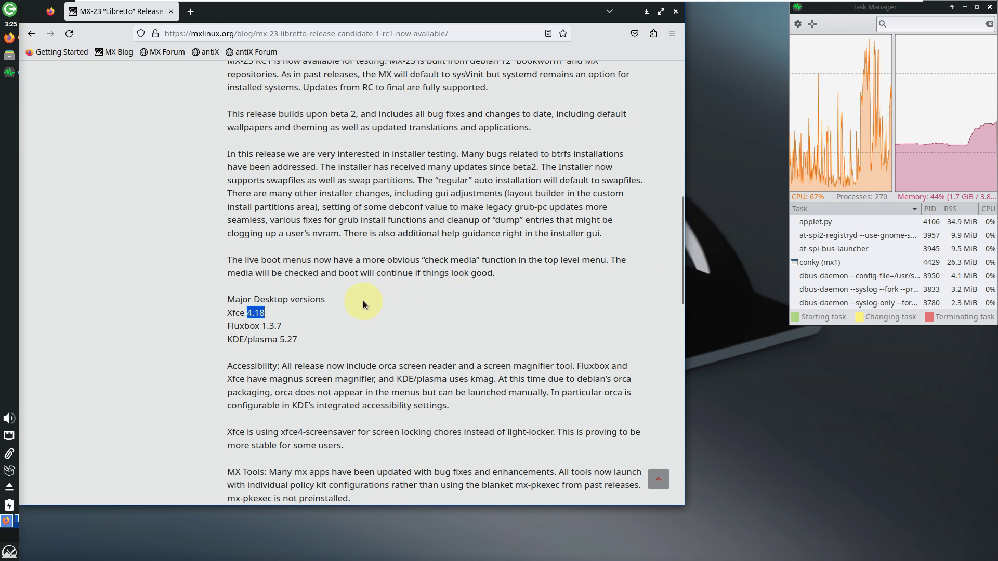
left_click(260, 328)
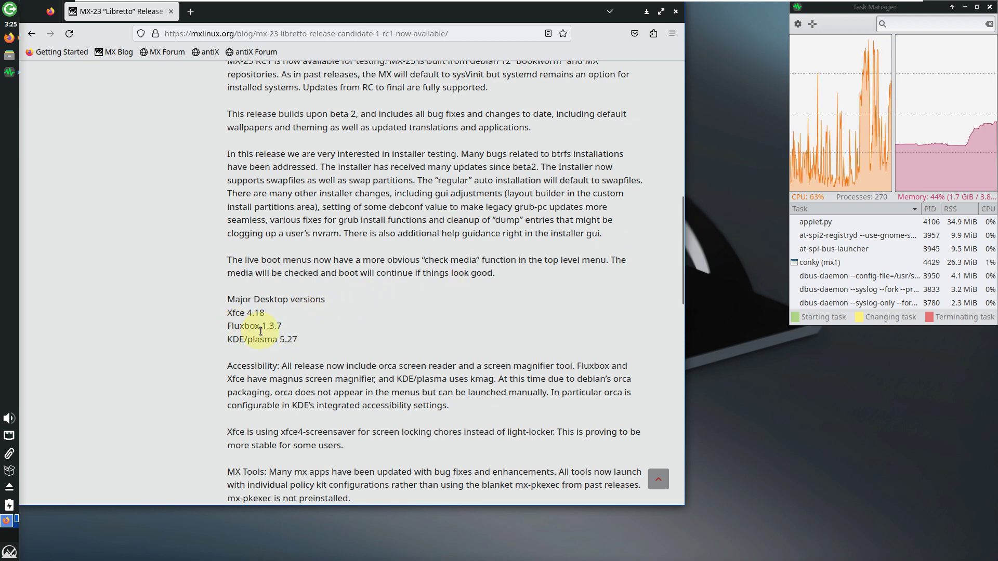
double_click(270, 326)
left_click_drag(300, 338, 228, 343)
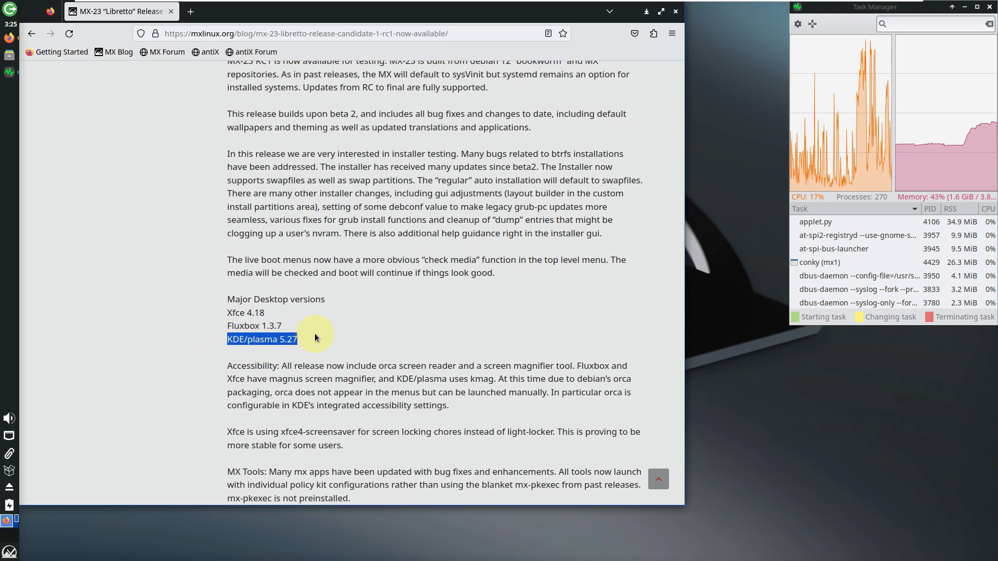
Read the rest of the RC1 announcement through the known issues and feedback notes, and return to its beginning
scroll(313, 332, "down", 4)
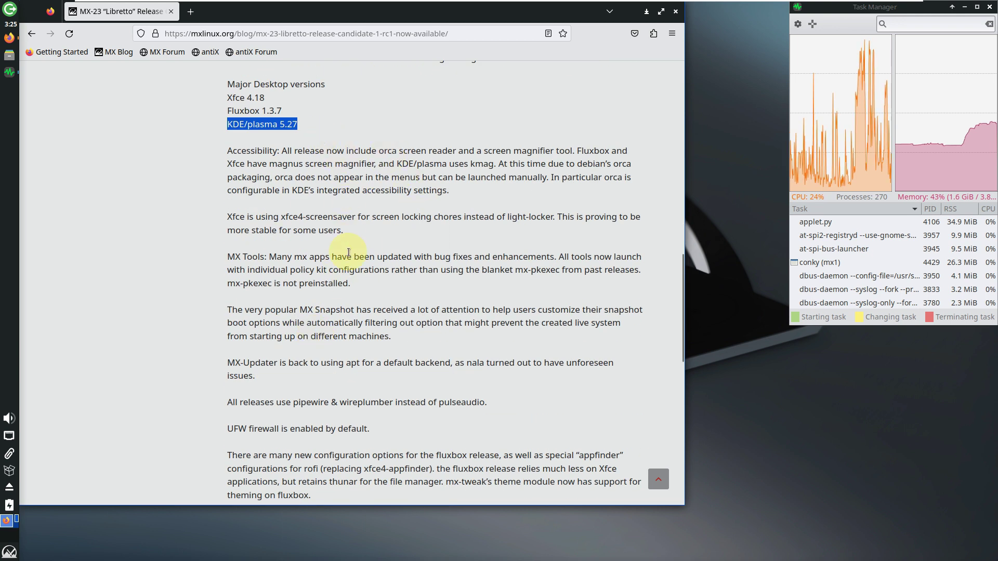
scroll(348, 253, "down", 4)
scroll(348, 252, "down", 3)
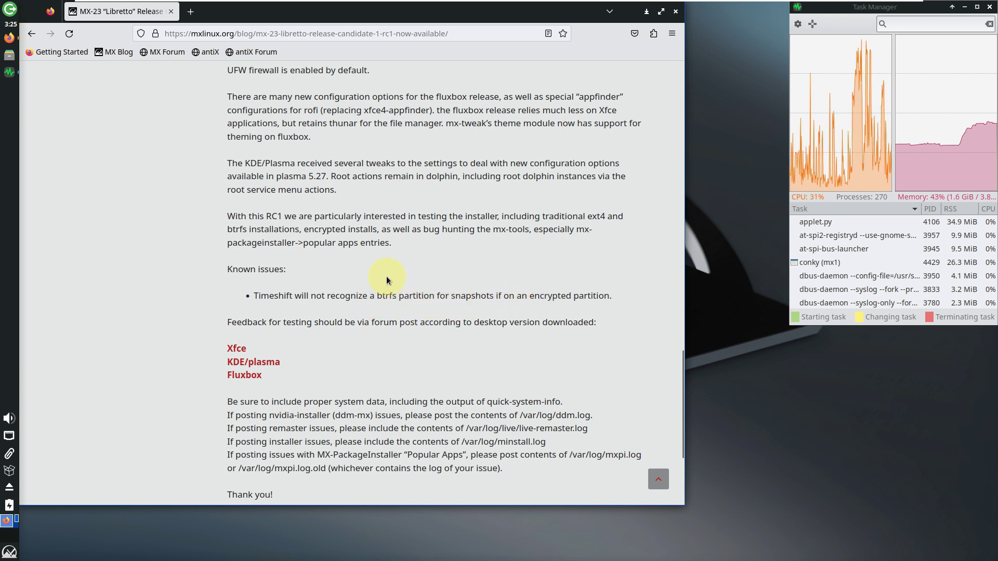
scroll(385, 275, "down", 4)
scroll(393, 225, "up", 4)
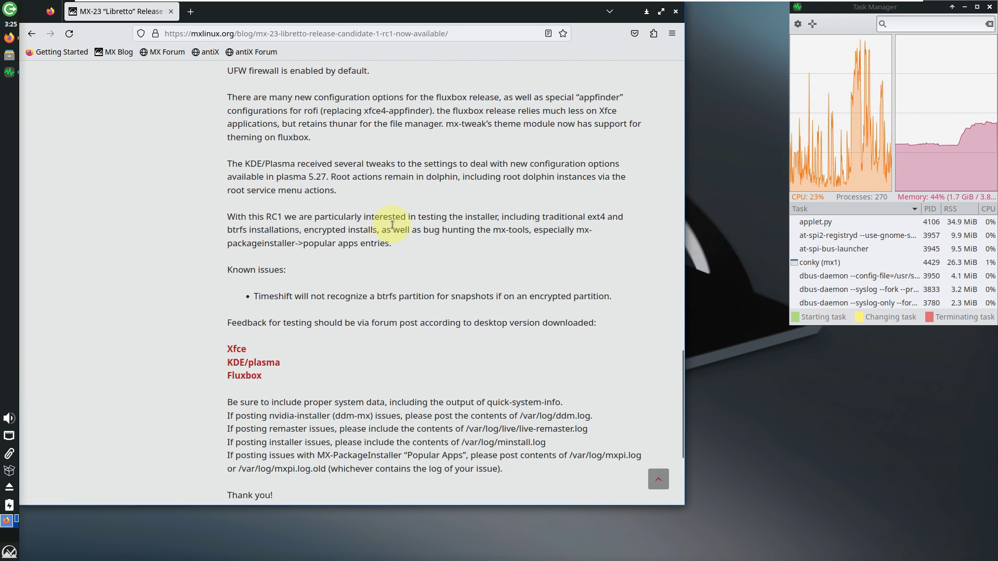
scroll(392, 225, "up", 5)
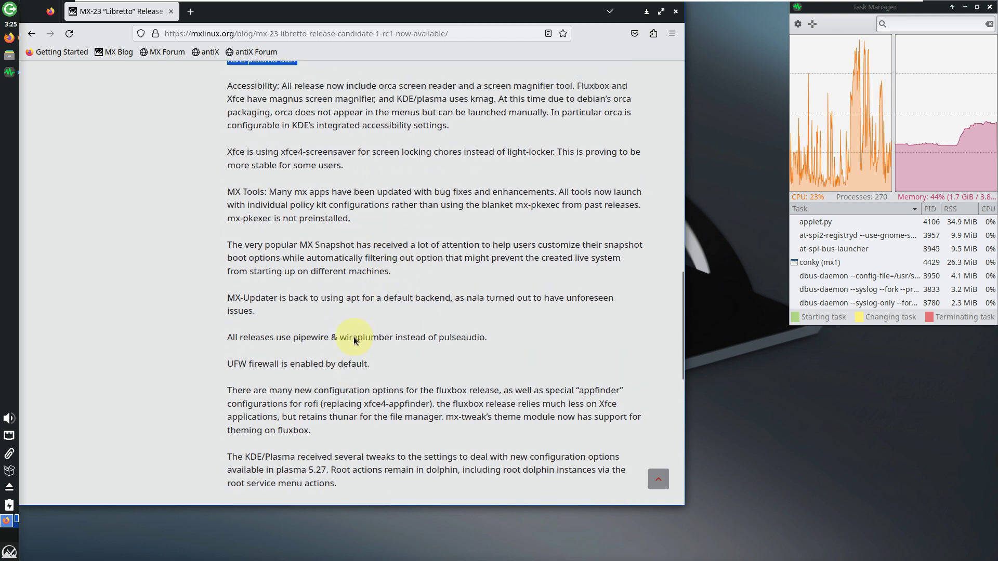
scroll(354, 340, "up", 3)
scroll(395, 363, "up", 3)
scroll(414, 310, "up", 2)
scroll(363, 287, "up", 4)
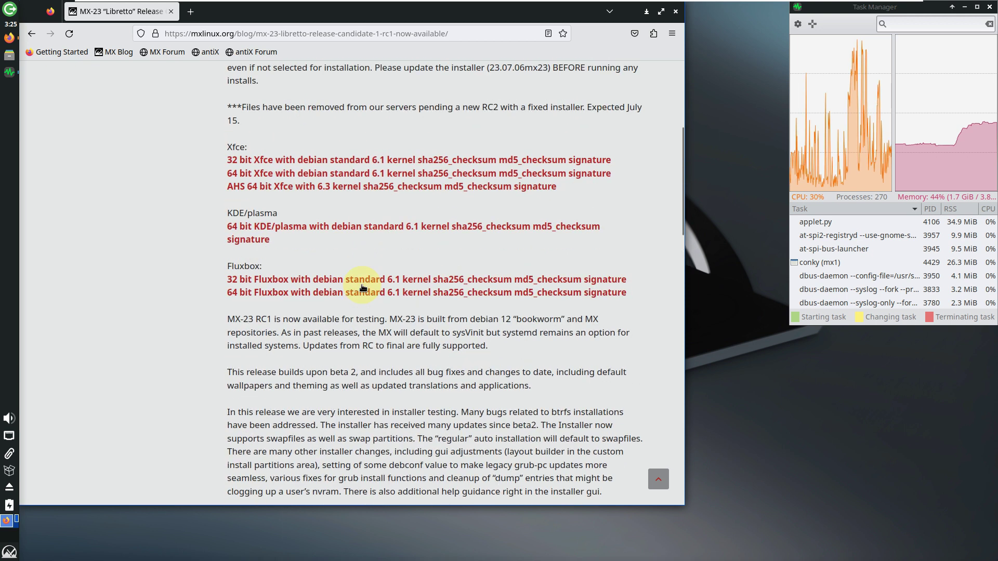
scroll(363, 291, "up", 4)
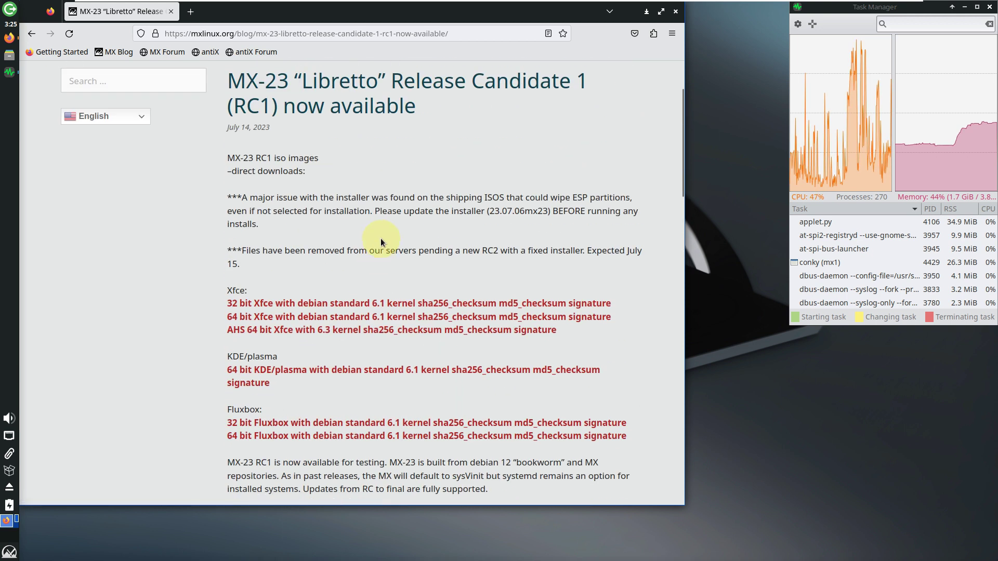
Examine the direct download links for the Xfce, KDE/plasma and Fluxbox images in the announcement
scroll(352, 326, "down", 1)
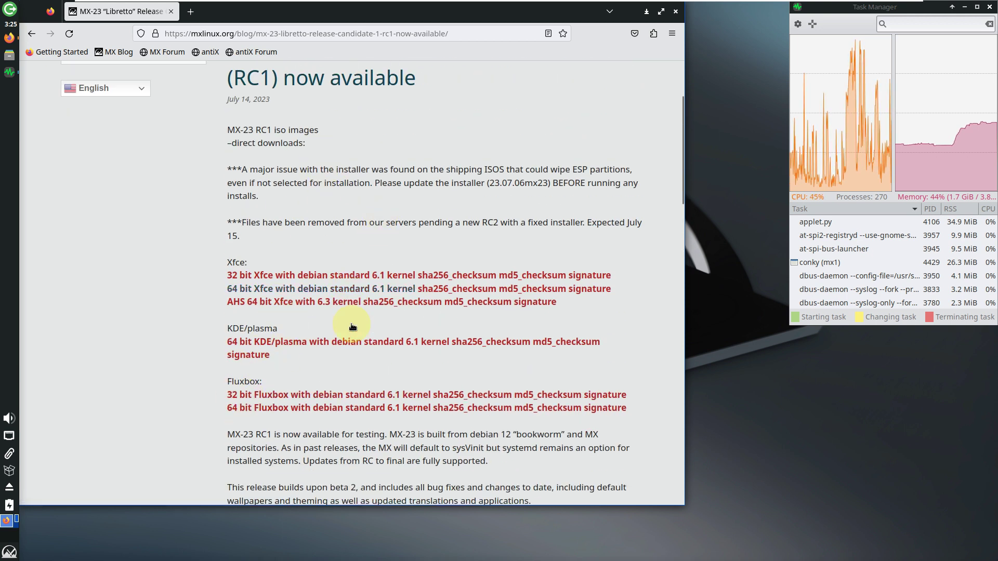
scroll(352, 327, "down", 4)
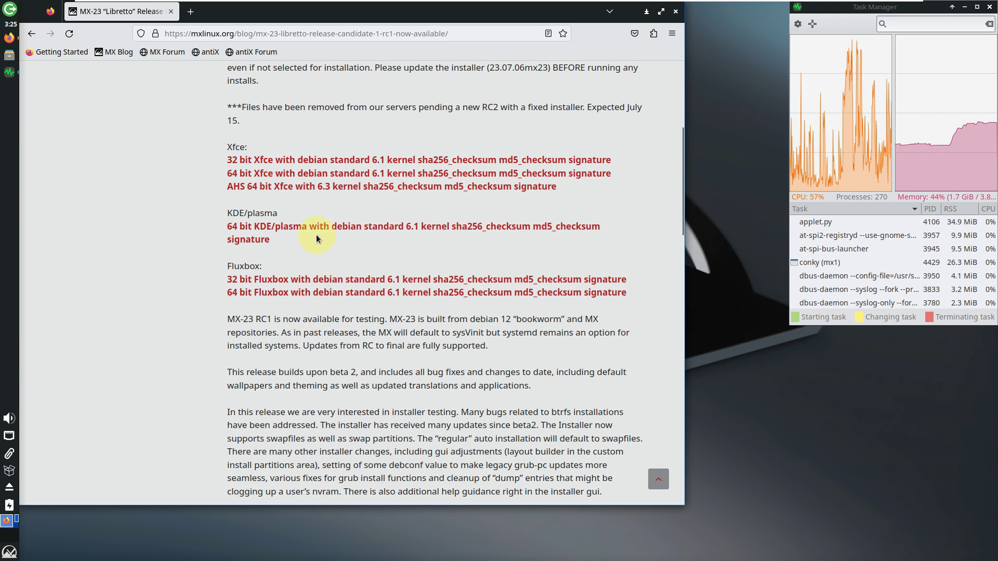
scroll(283, 300, "up", 3)
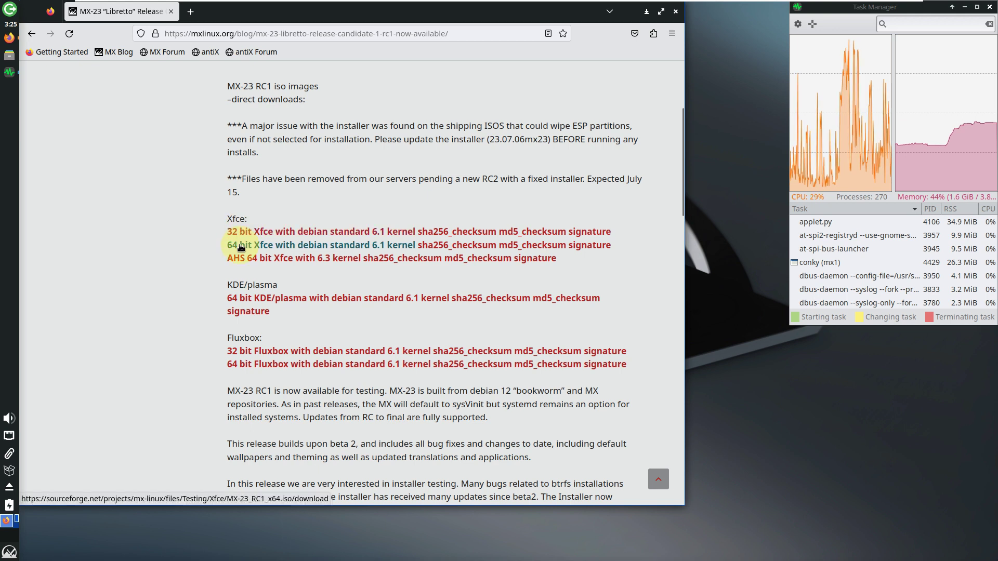
scroll(275, 234, "down", 4)
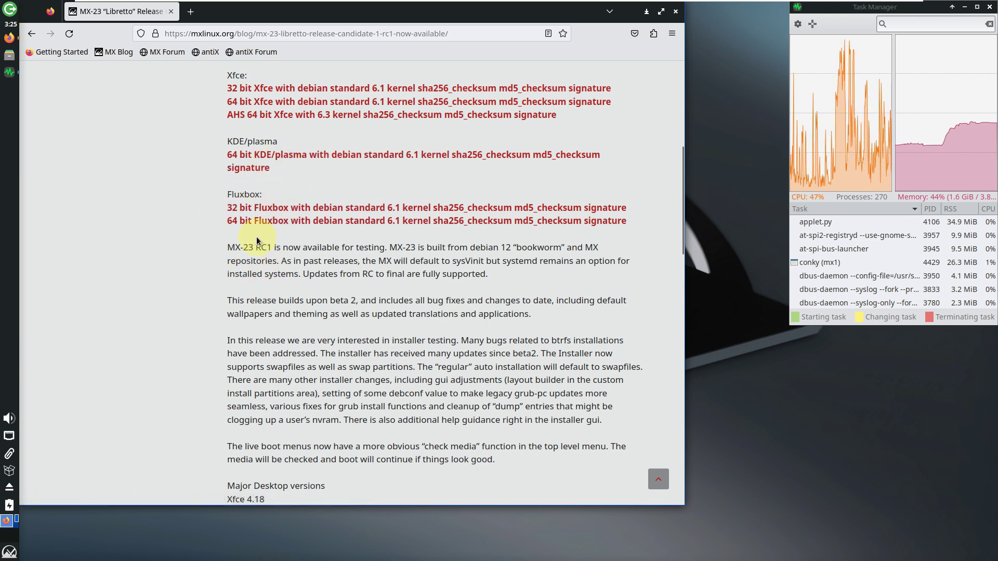
scroll(335, 228, "up", 4)
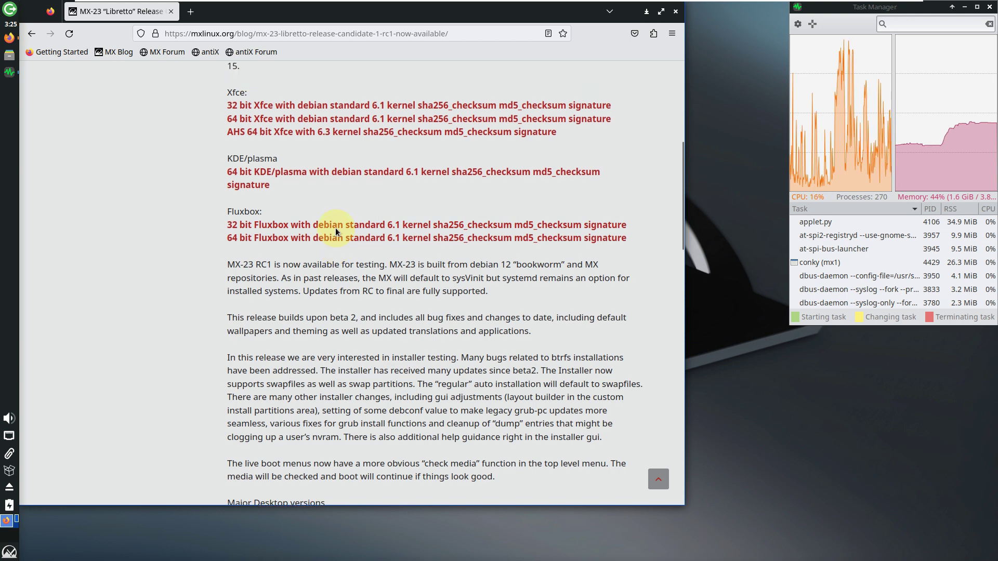
scroll(335, 227, "up", 2)
scroll(335, 207, "down", 5)
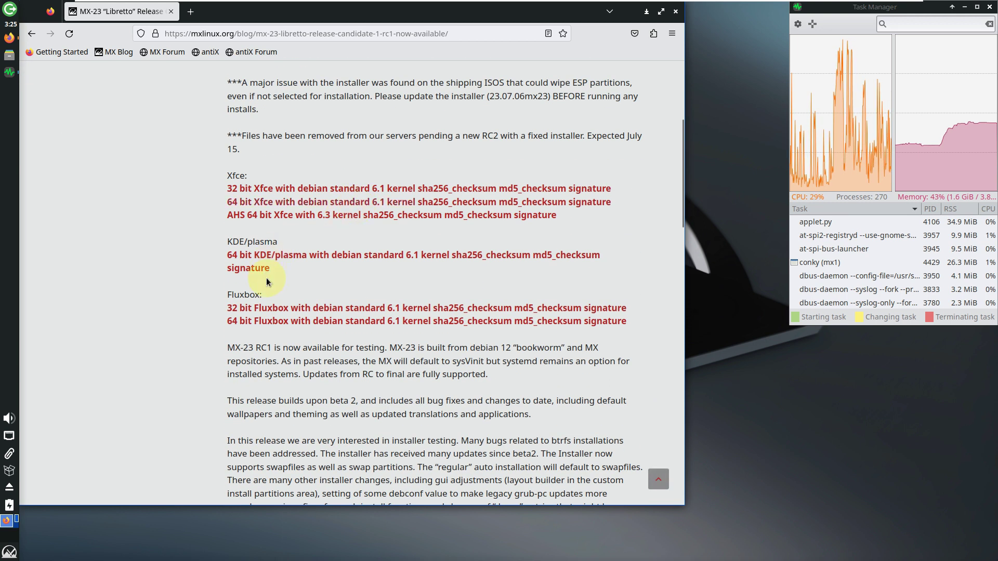
Try to download the 64 bit Xfce image with the Debian standard 6.1 kernel from the announcement
left_click(299, 205)
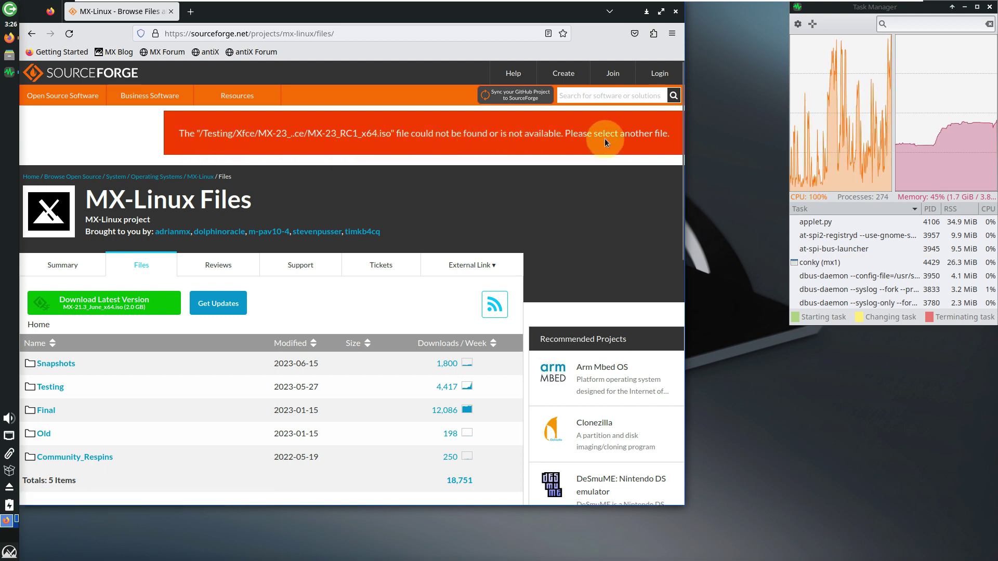
scroll(389, 195, "down", 1)
scroll(390, 195, "down", 1)
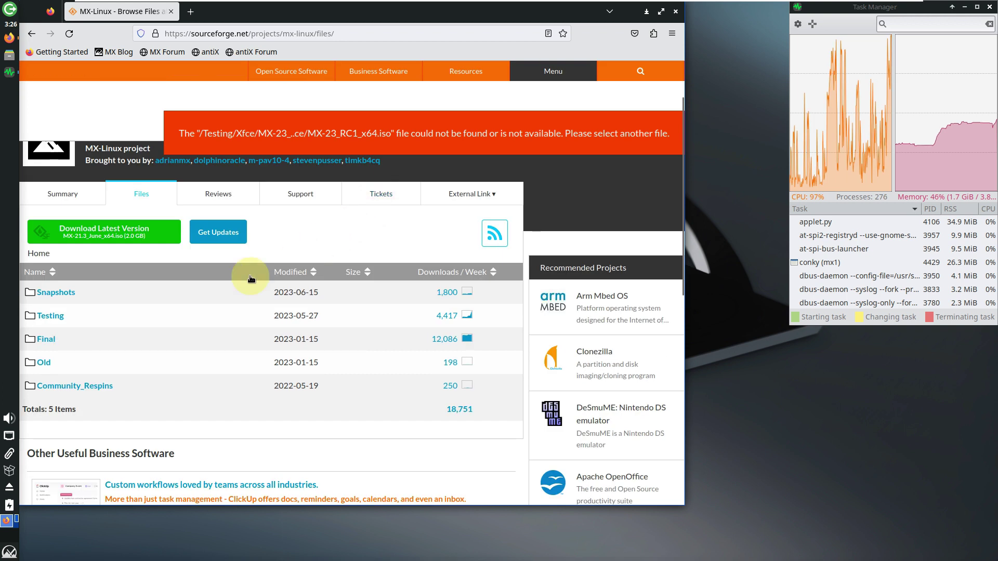
View the contents of the Snapshots folder in the MX-Linux files on SourceForge and return to the parent folder
left_click(71, 296)
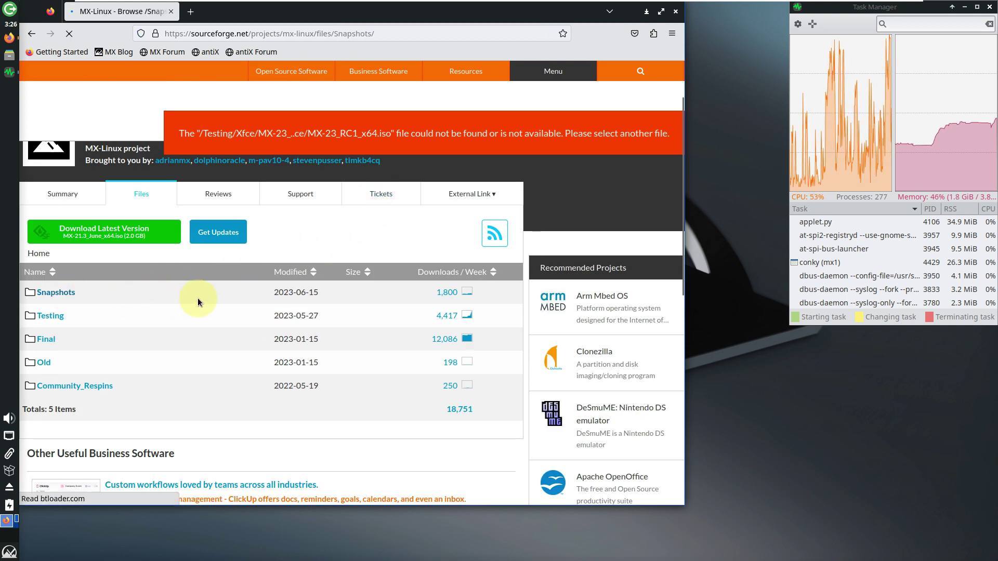
scroll(199, 302, "down", 4)
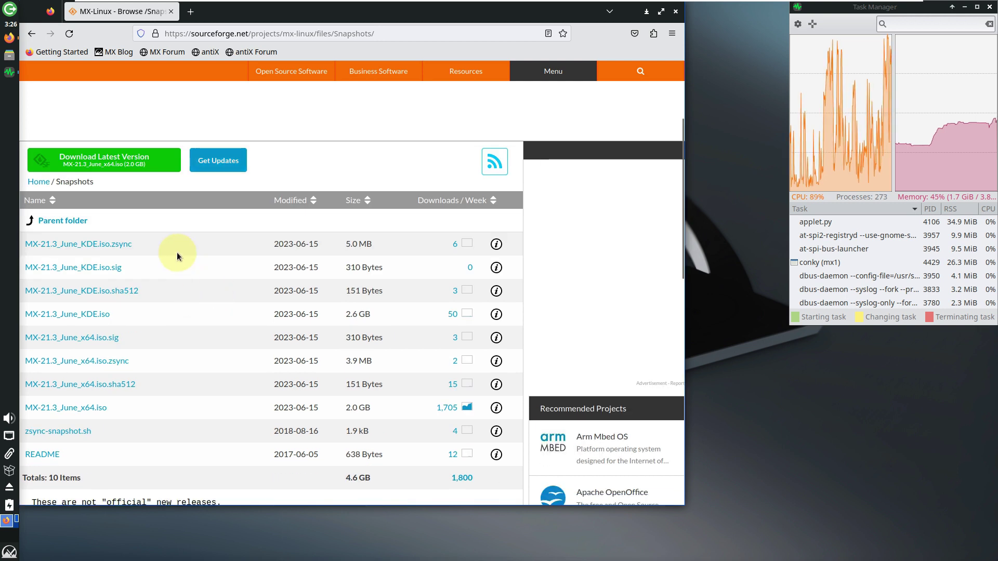
left_click(72, 224)
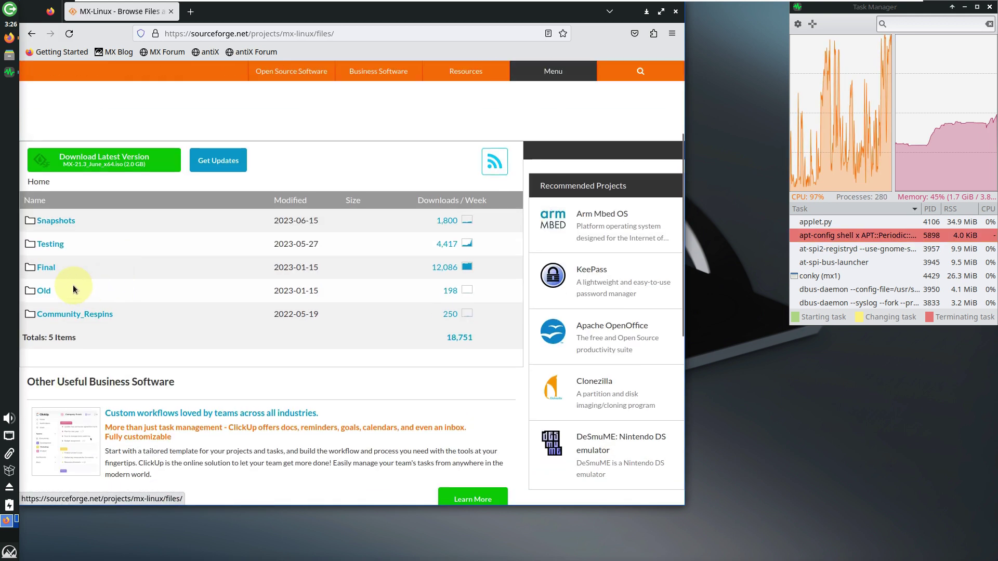
Open the Xfce folder inside Testing and look through its image files
left_click(52, 244)
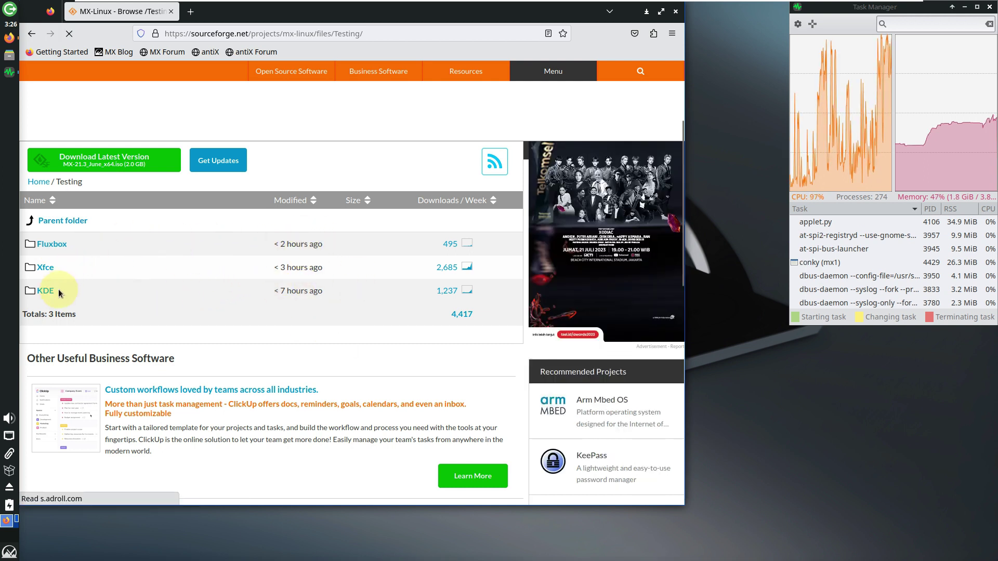
left_click(45, 268)
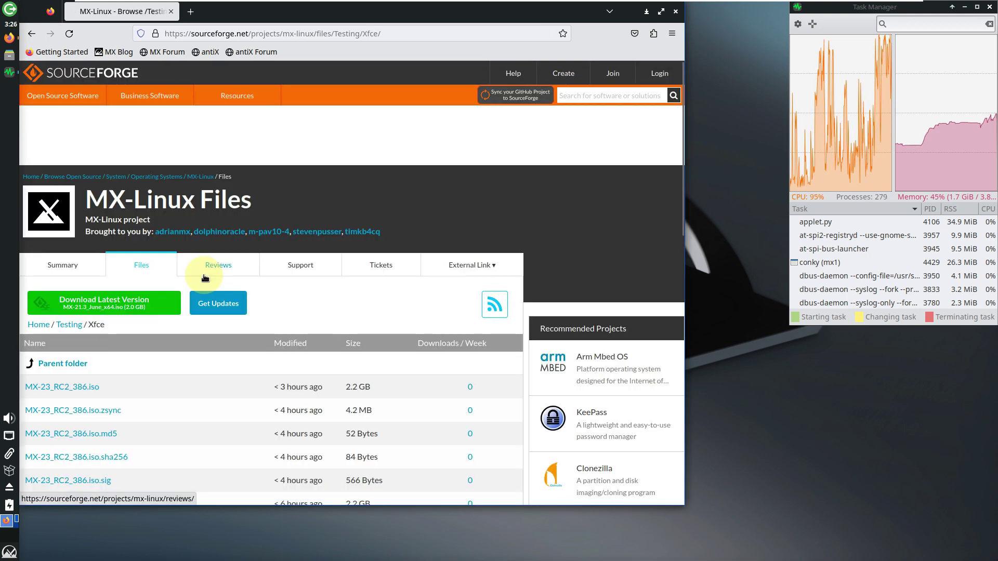
scroll(234, 275, "down", 3)
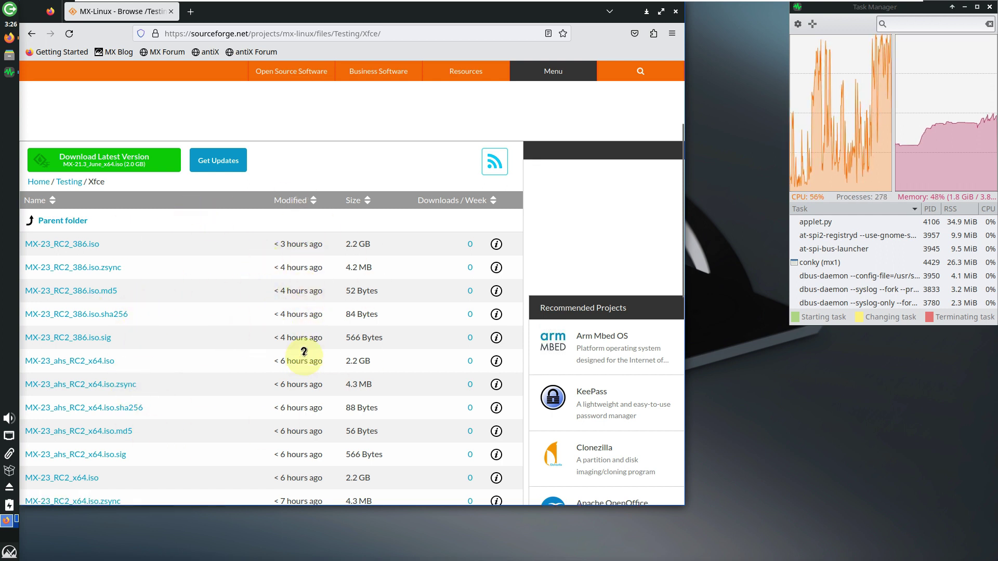
Start and cancel the download of MX-23_RC2_386.iso, and close Firefox
left_click(79, 242)
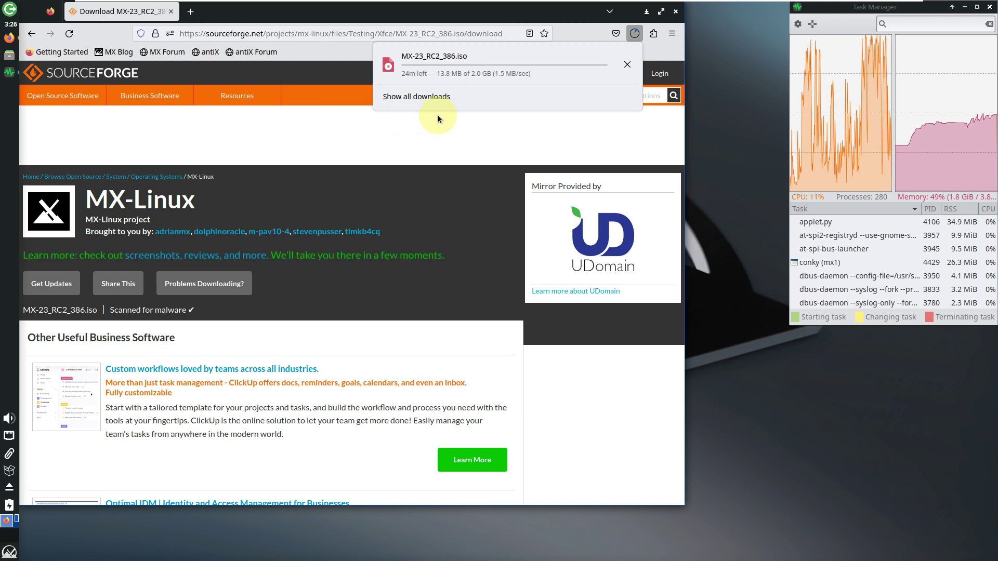
left_click(626, 65)
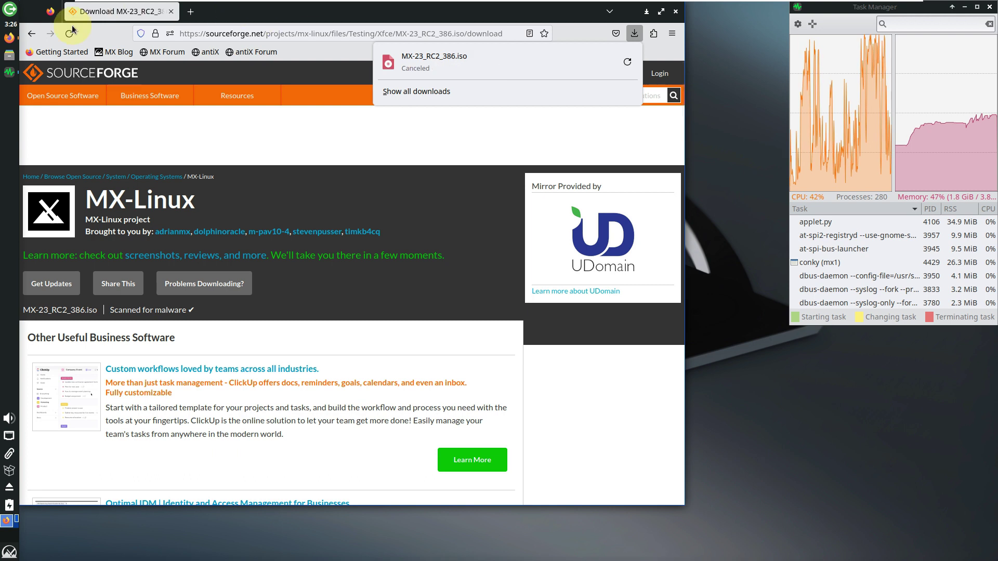
left_click(32, 33)
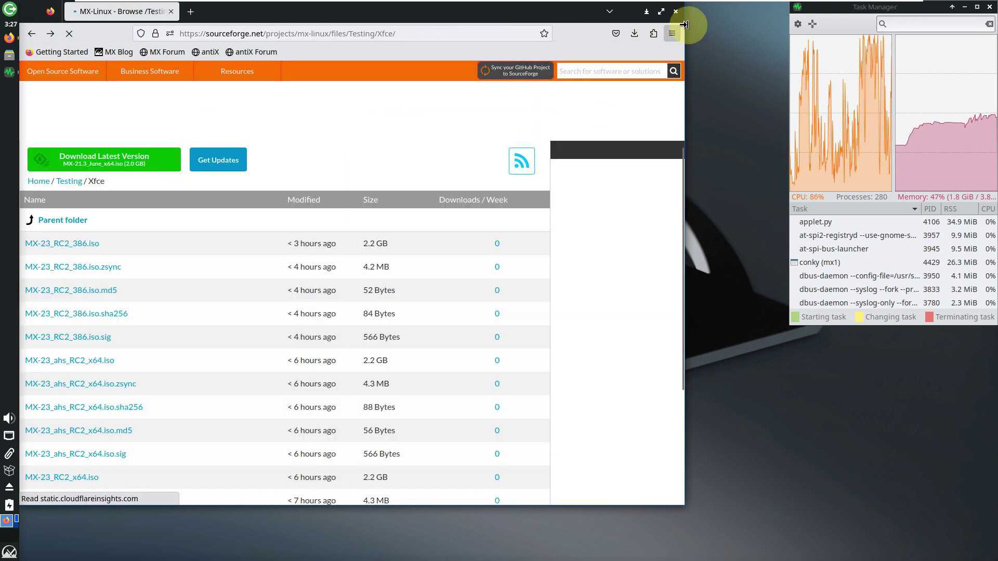
left_click(675, 12)
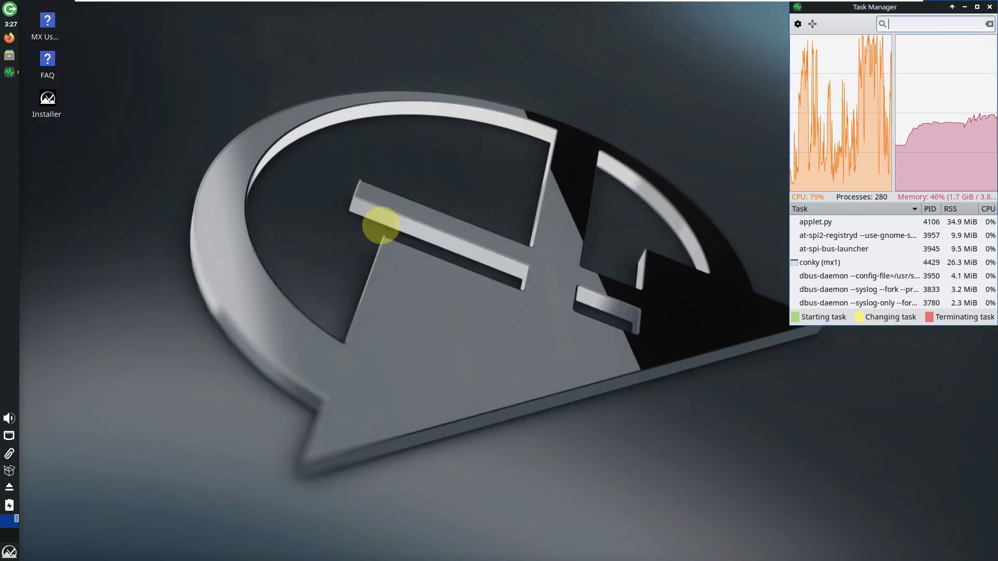
Start the MX Linux Installer from the desktop and skip checking the installation media
right_click(59, 111)
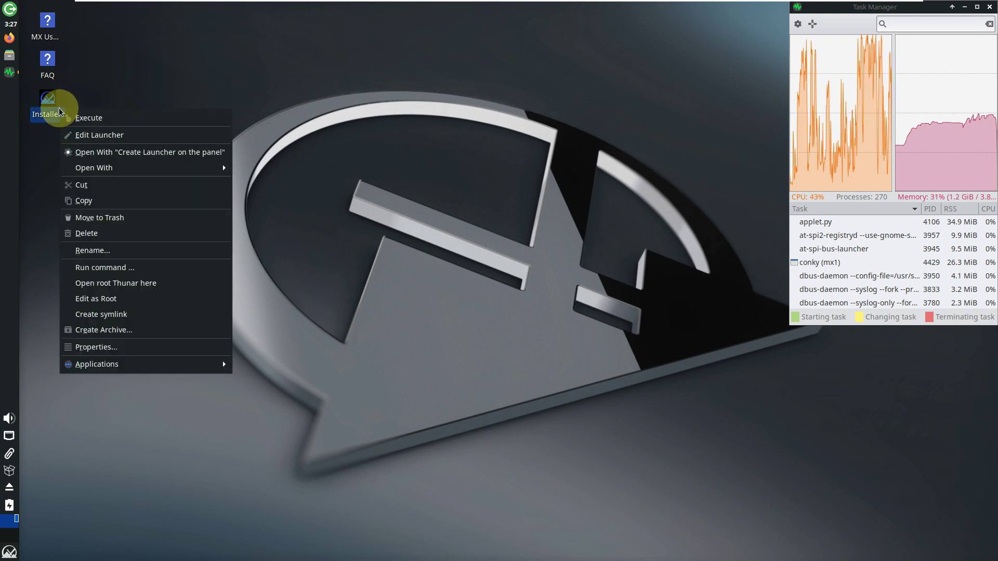
left_click(123, 116)
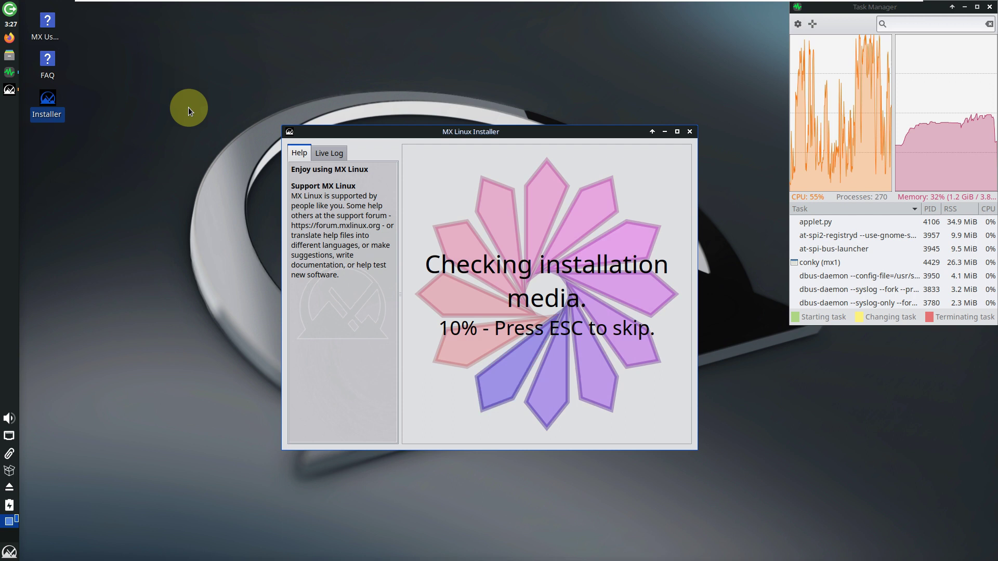
key("Escape")
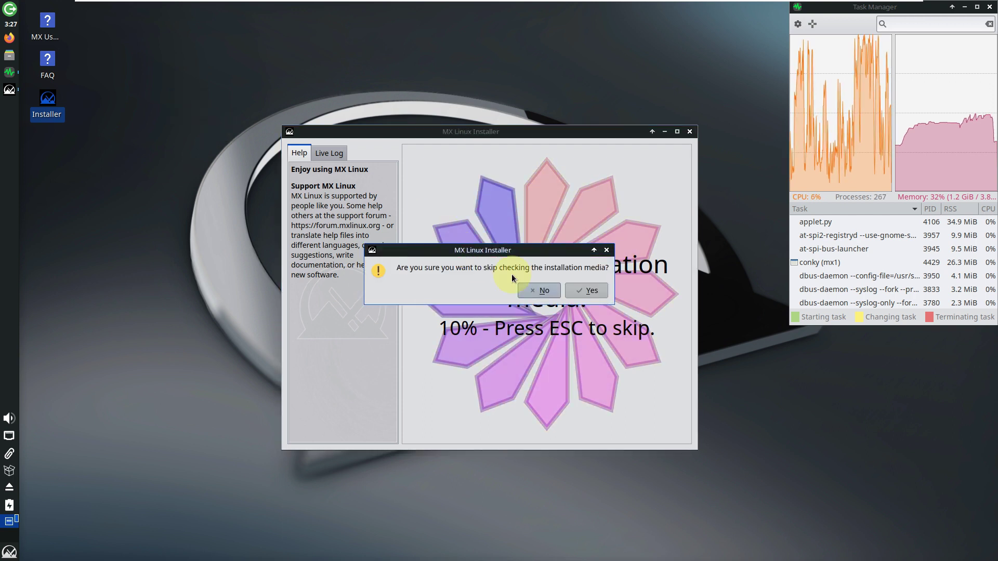
left_click(576, 291)
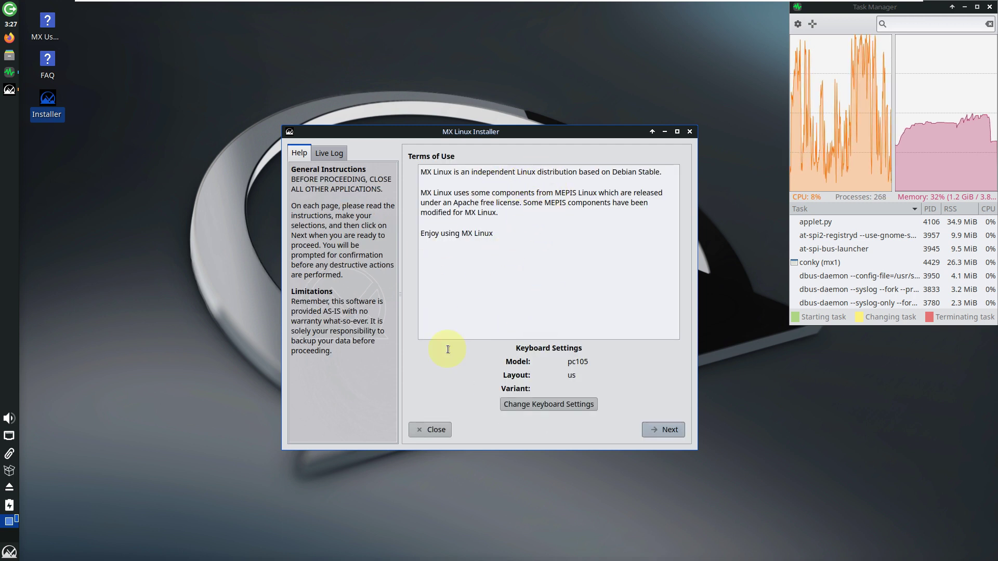
Look through the Hotkeys and Advanced keyboard settings offered by the installer, and cancel without changes
left_click(516, 405)
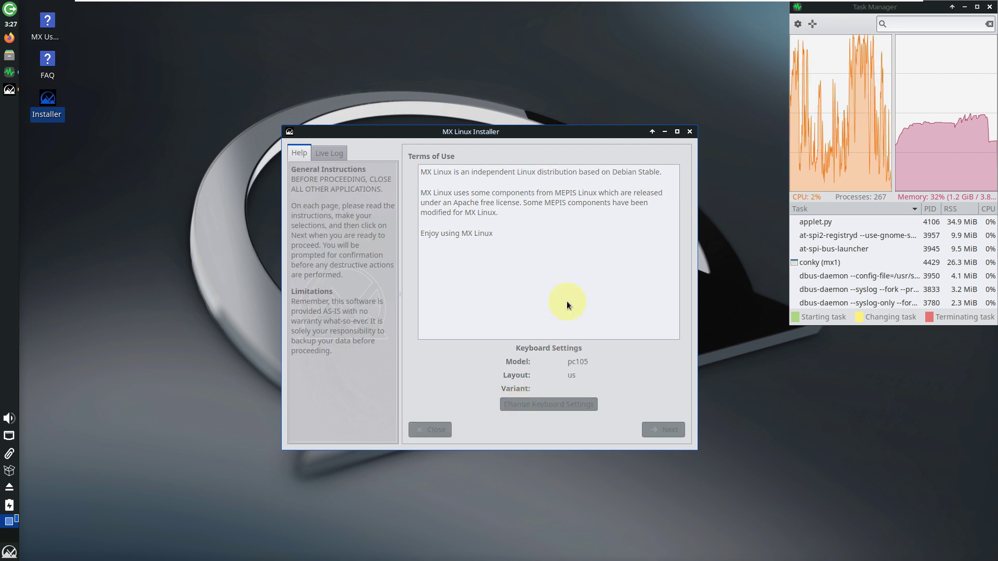
left_click(391, 188)
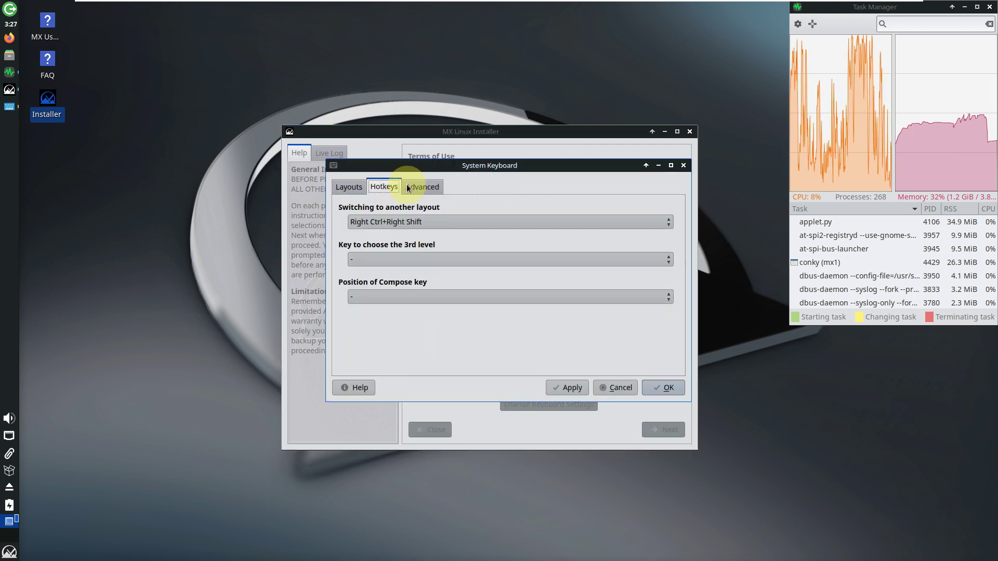
left_click(411, 185)
left_click(611, 387)
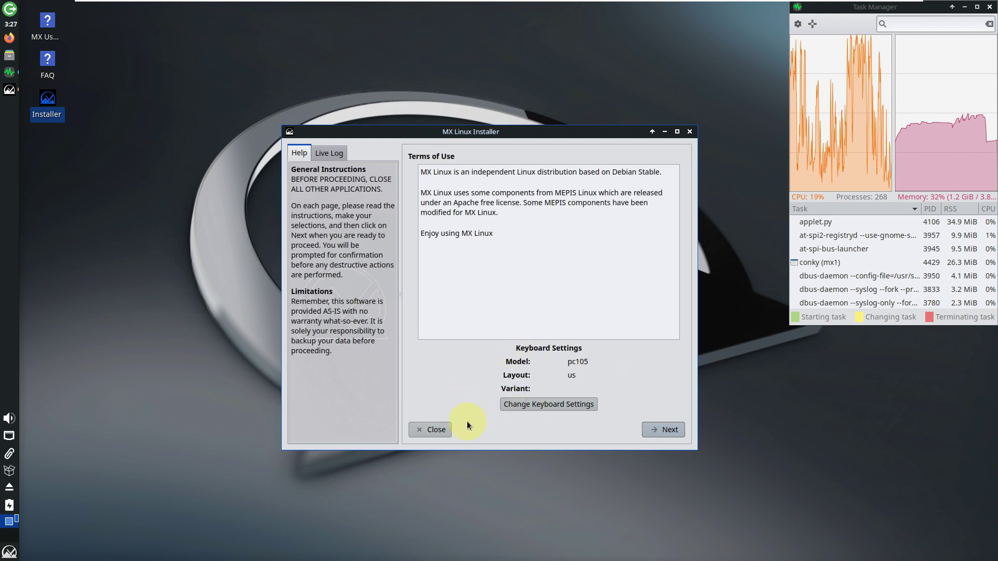
Continue to the installer's installation type options, review them, and close the installer
left_click(661, 429)
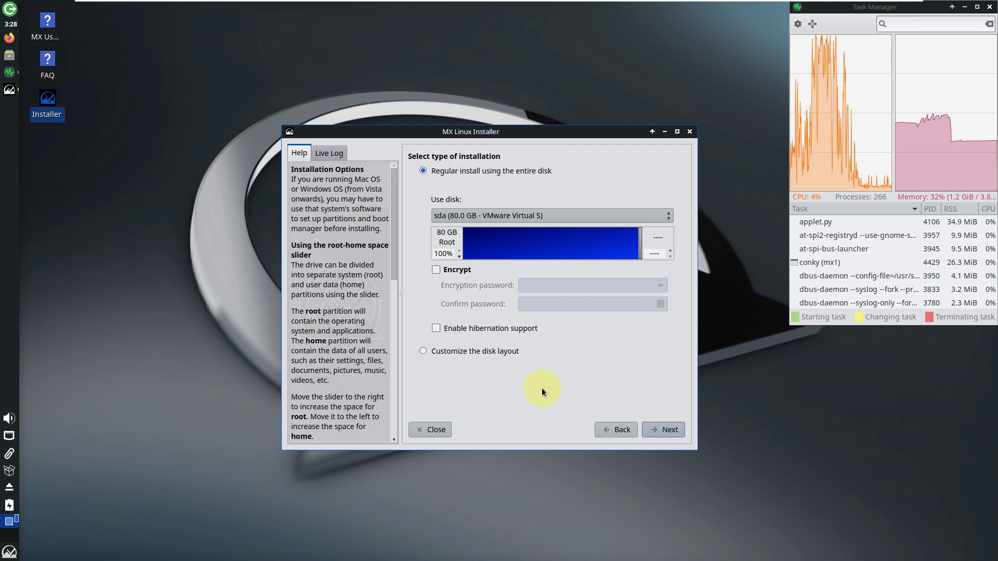
left_click(690, 131)
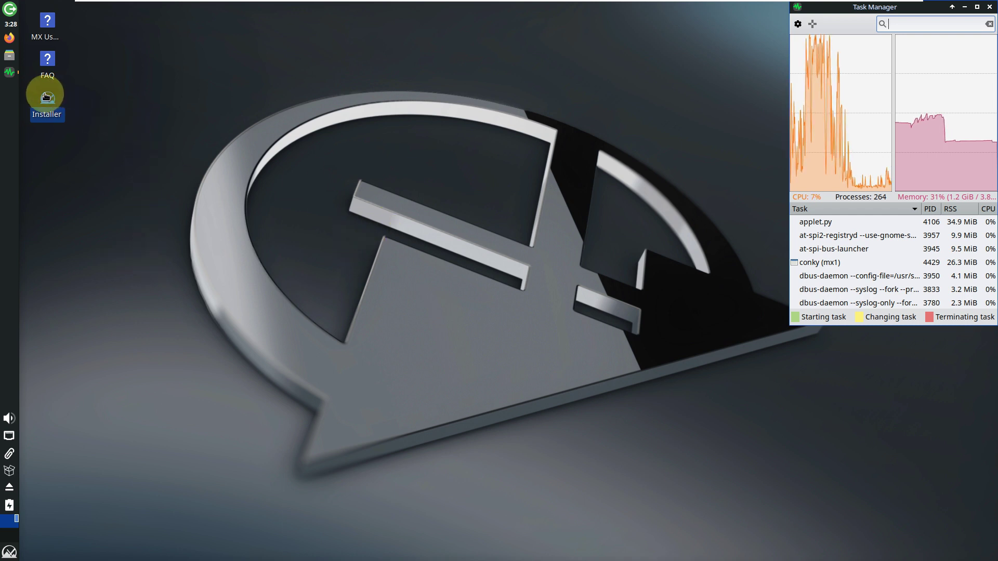
Open About Xfce and the Appearance settings from the list of all applications
left_click(9, 552)
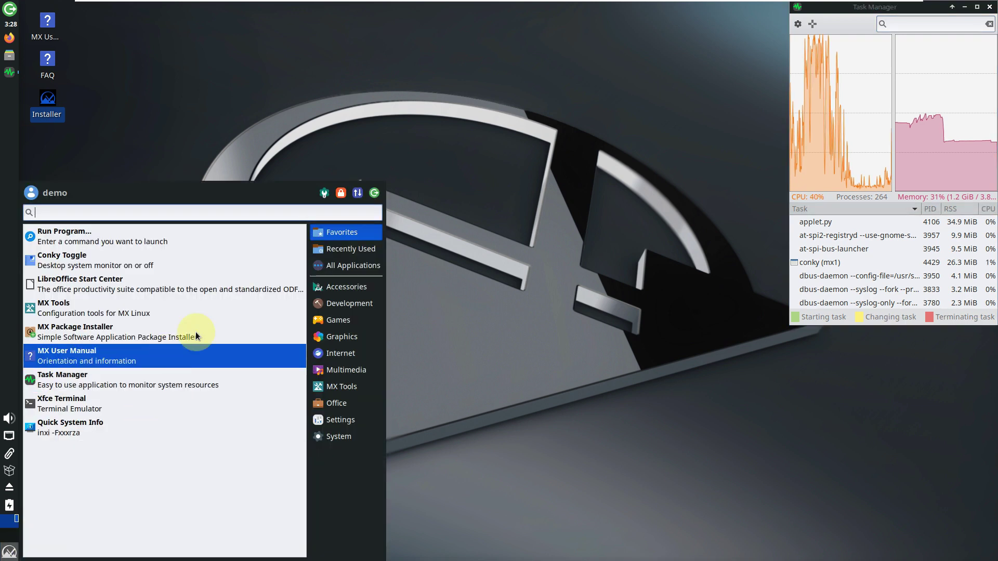
left_click(346, 268)
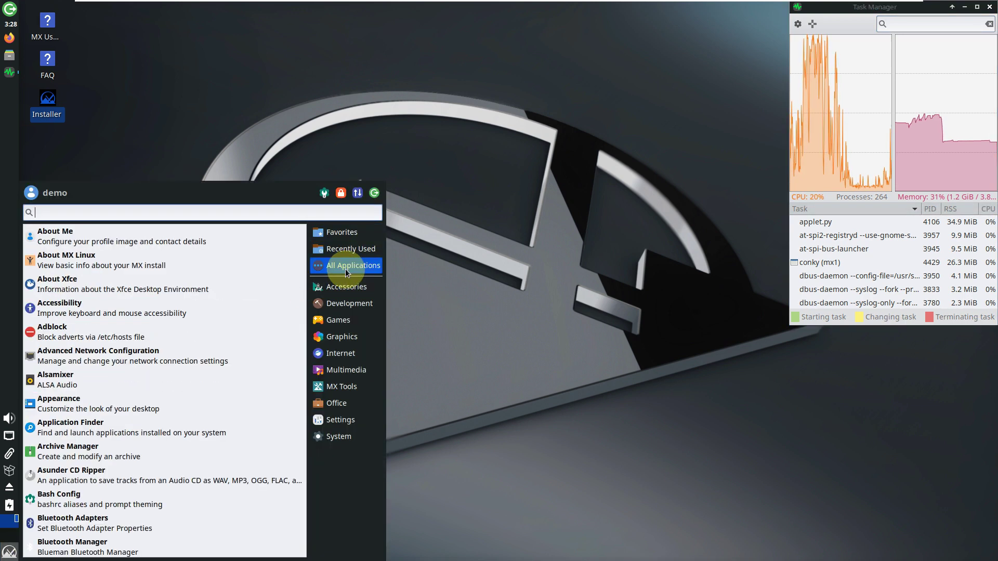
left_click(89, 294)
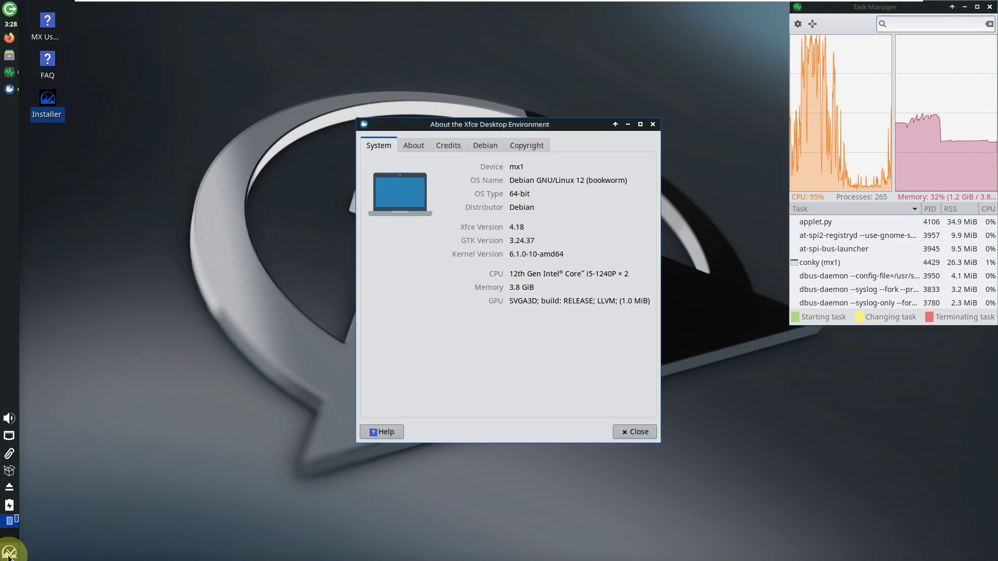
left_click(10, 550)
left_click(329, 264)
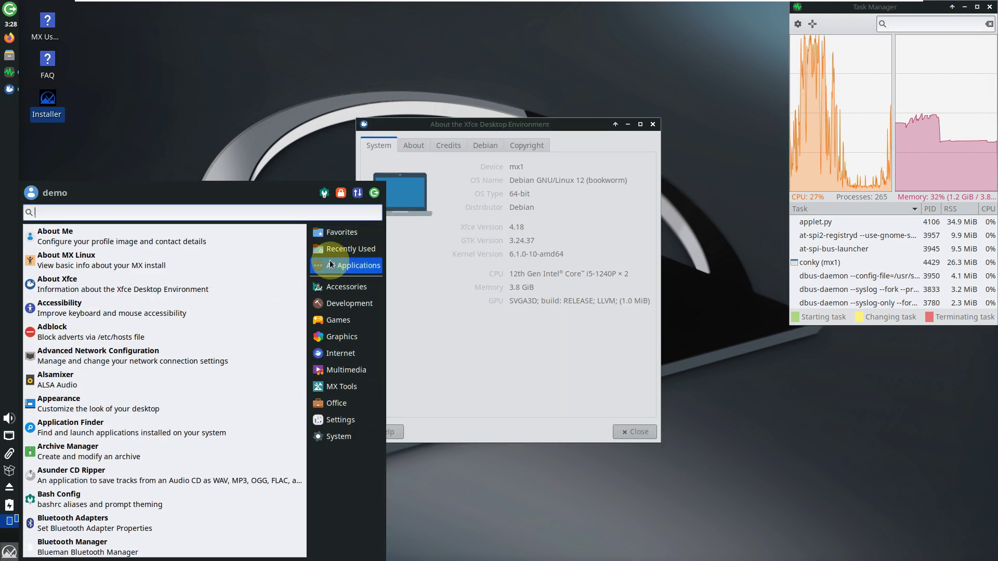
left_click(108, 399)
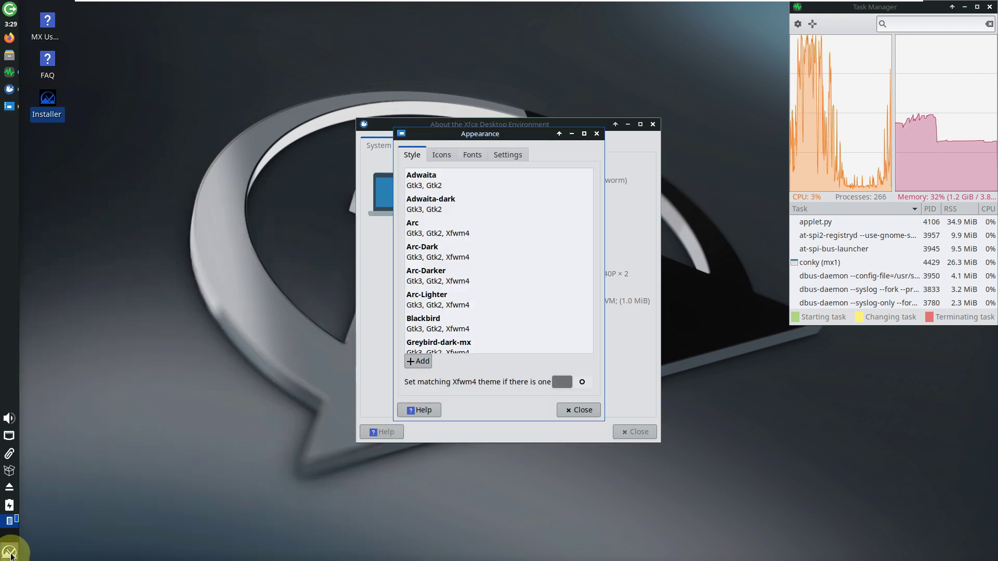
Browse the list of all applications and launch Document Scanner
left_click(10, 553)
left_click(325, 268)
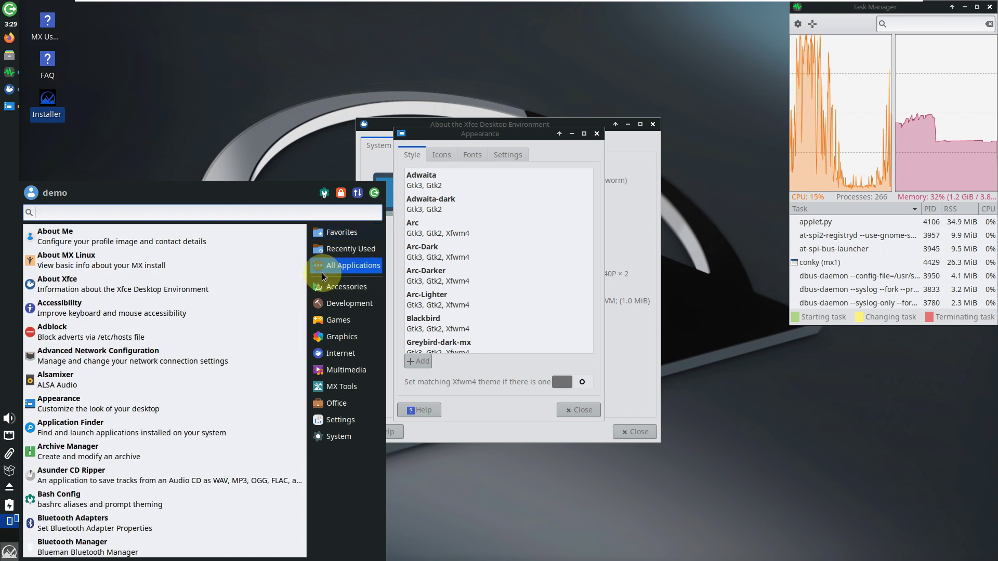
scroll(139, 421, "down", 10)
scroll(140, 422, "up", 3)
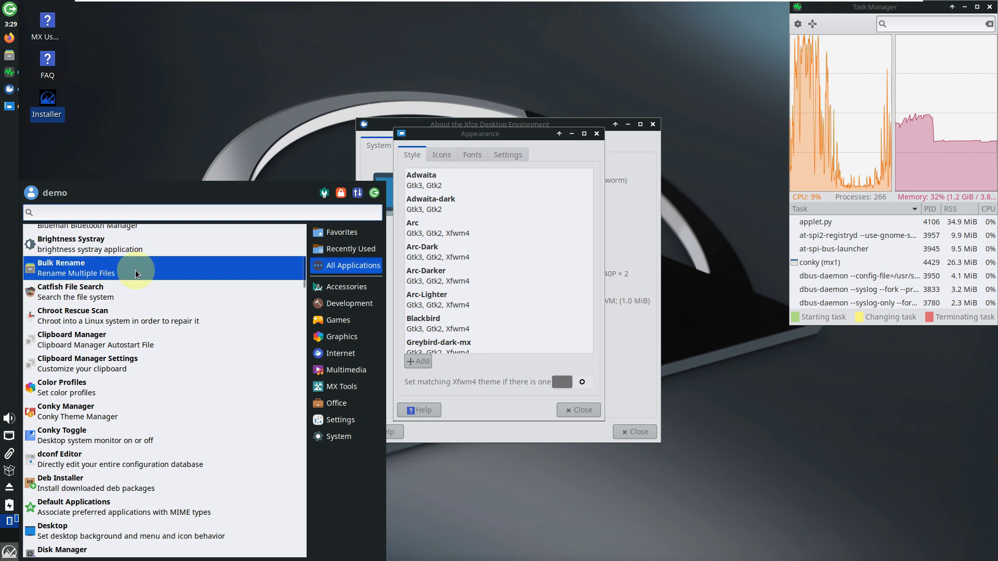
scroll(119, 395, "down", 3)
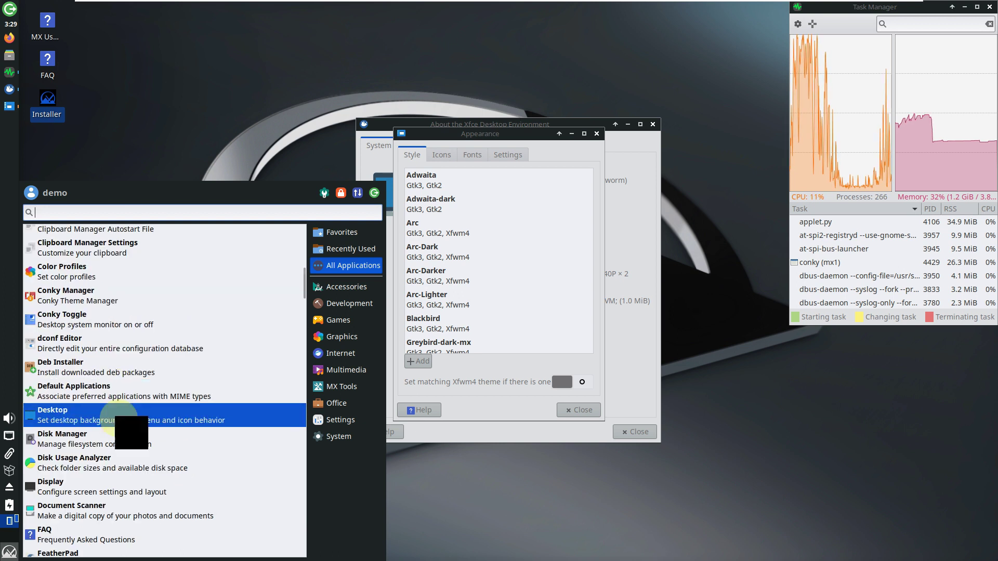
scroll(113, 476, "down", 1)
left_click(113, 479)
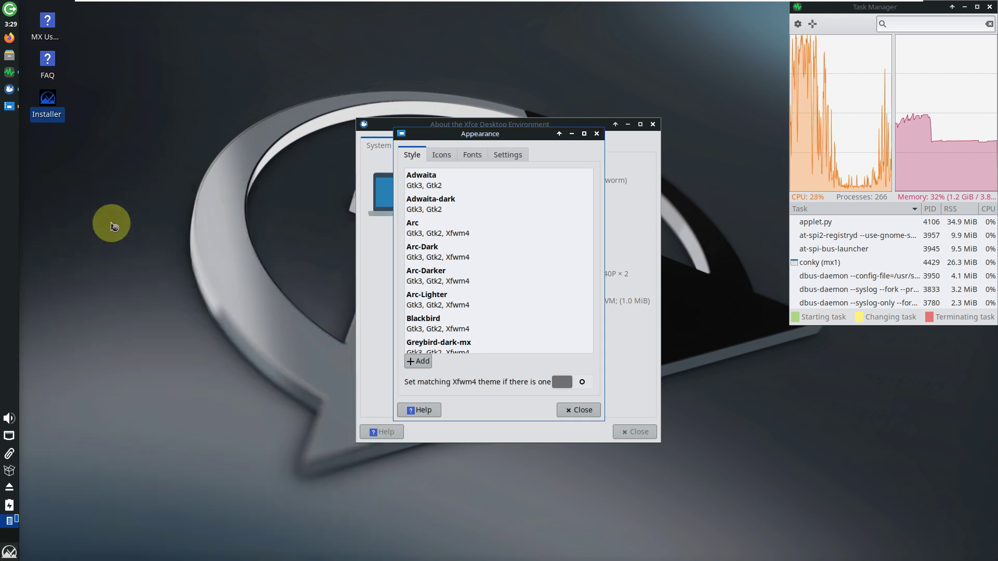
Launch Thunderbird from the Internet applications
right_click(111, 223)
mouse_move(153, 445)
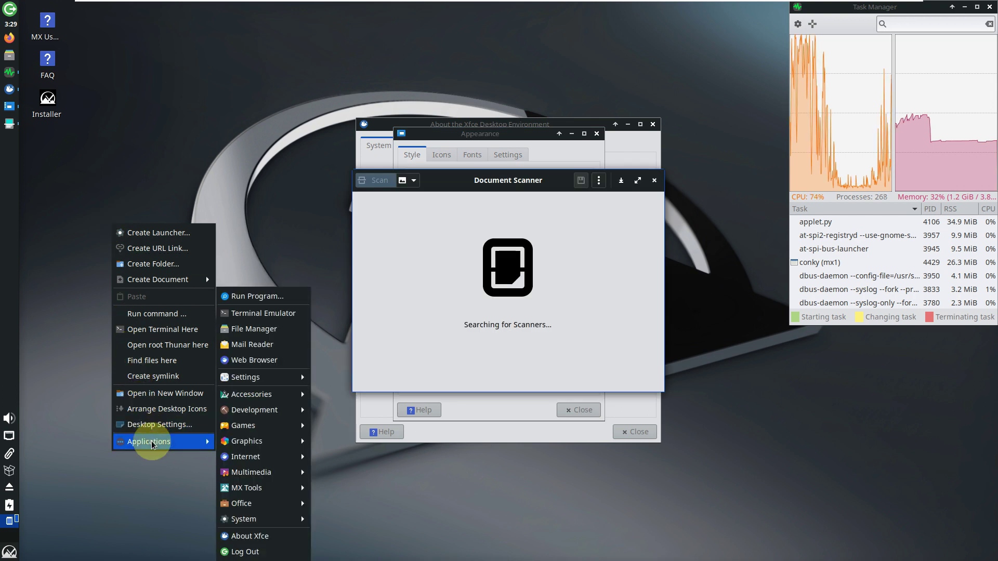
mouse_move(260, 457)
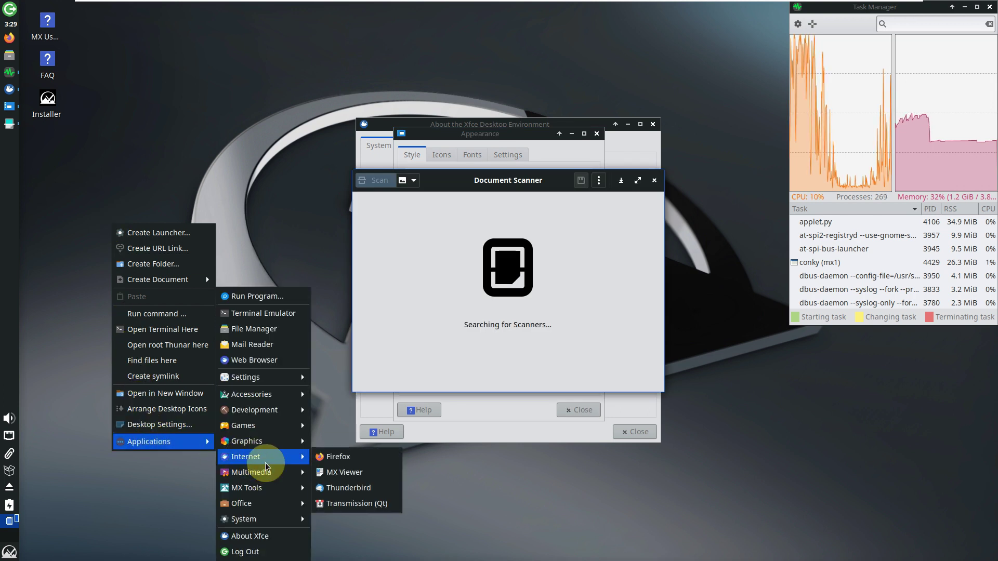
left_click(357, 491)
Launch Timeshift from the System applications
right_click(120, 260)
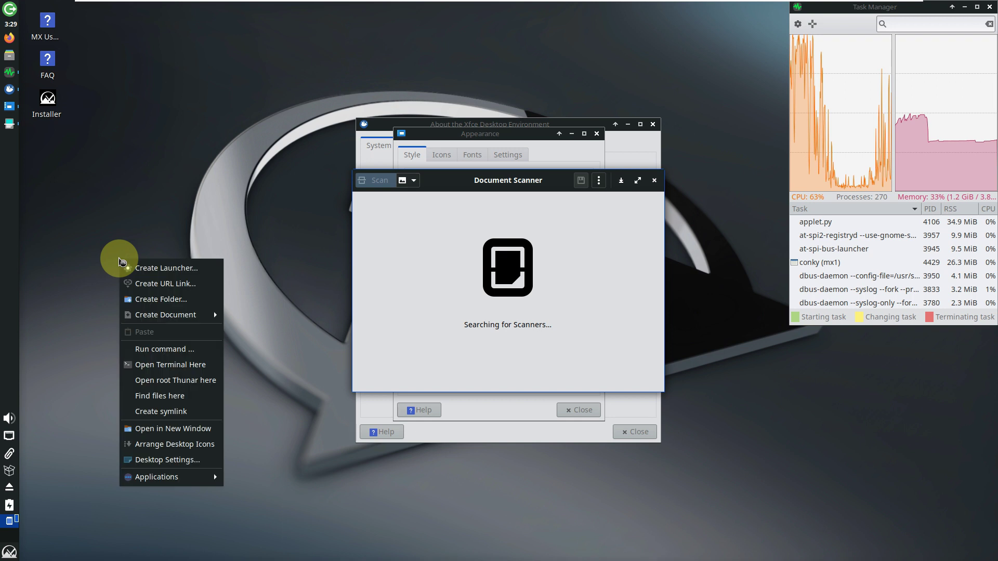
mouse_move(162, 478)
mouse_move(231, 517)
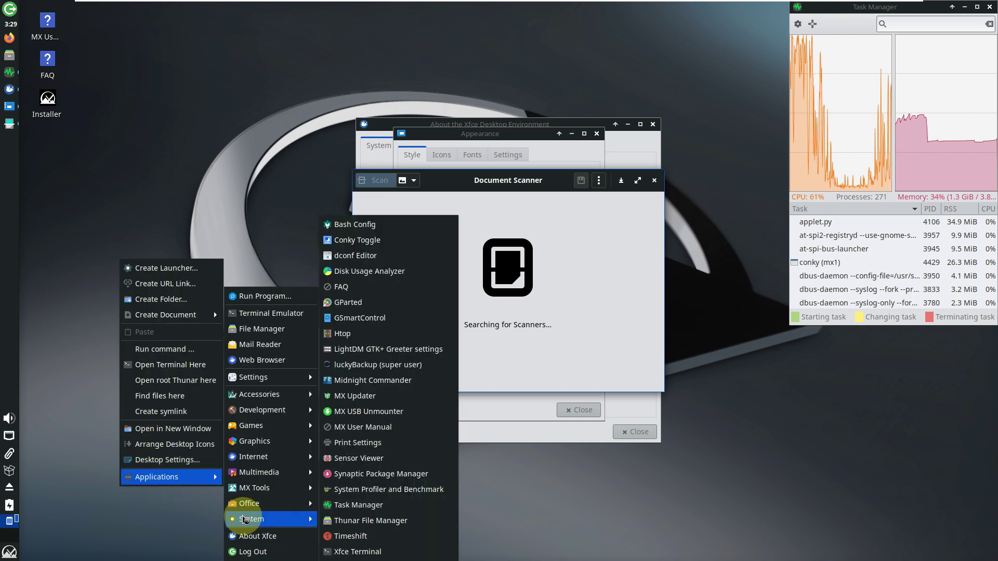
left_click(372, 535)
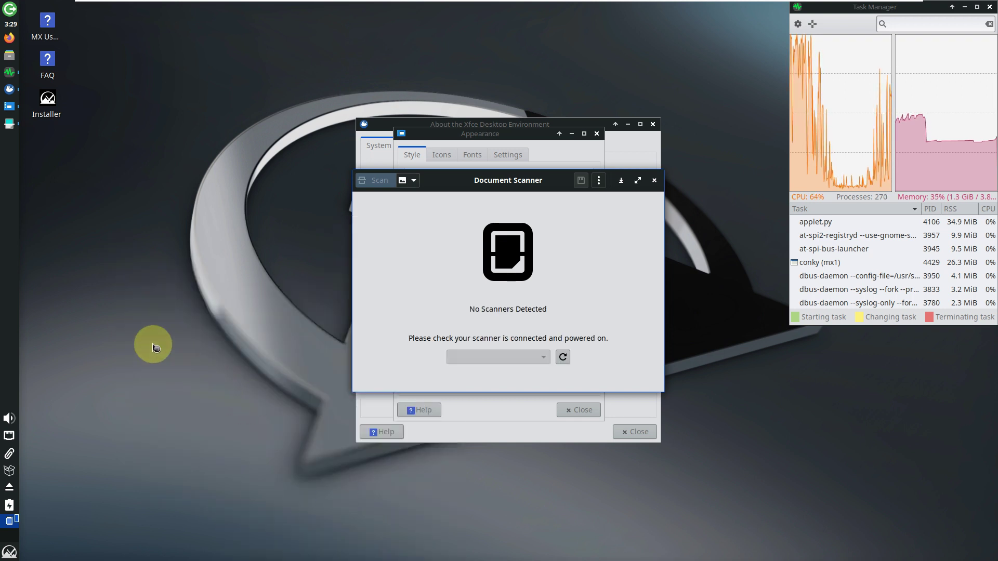
Launch LibreOffice Calc from the Office applications
right_click(89, 316)
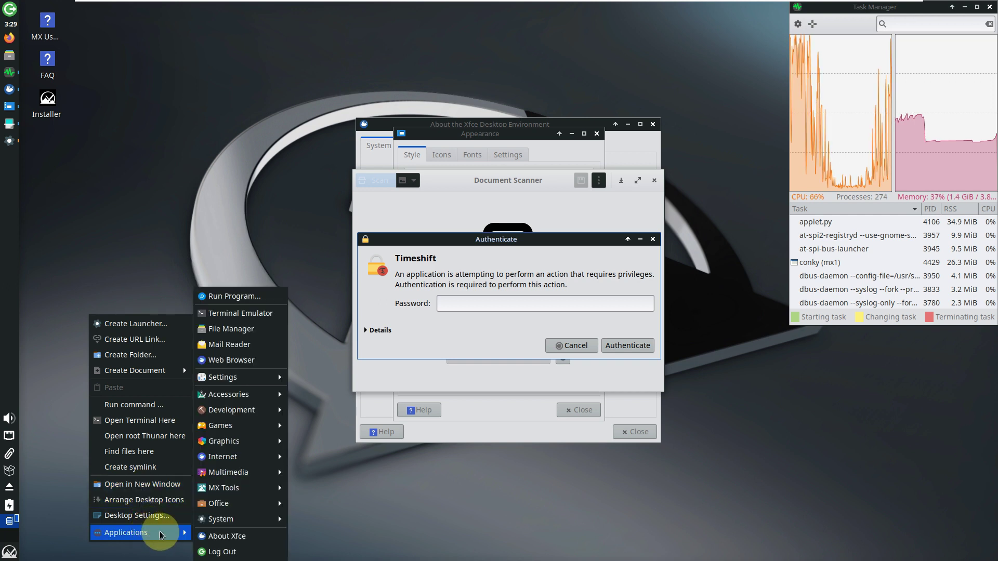
left_click(83, 332)
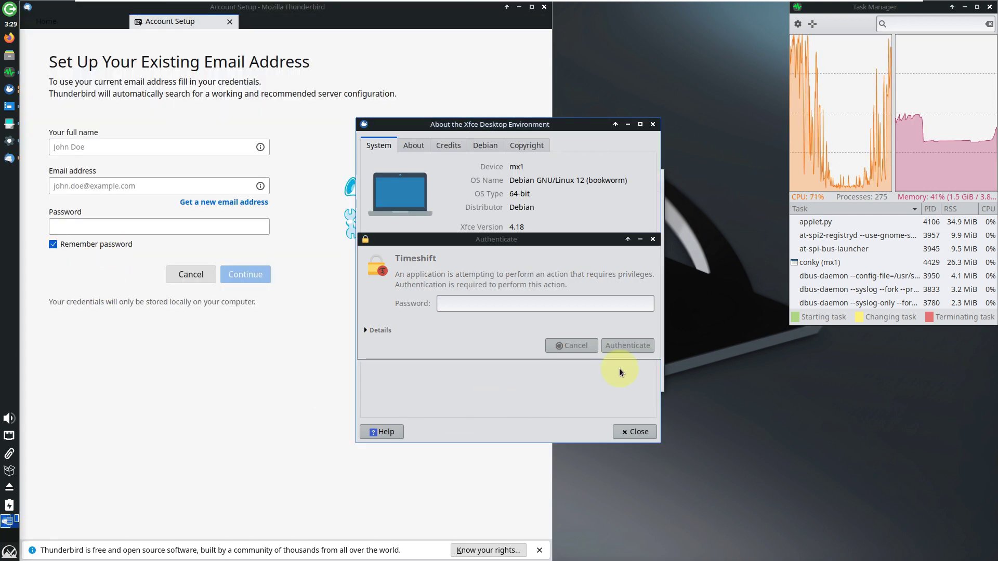
right_click(709, 252)
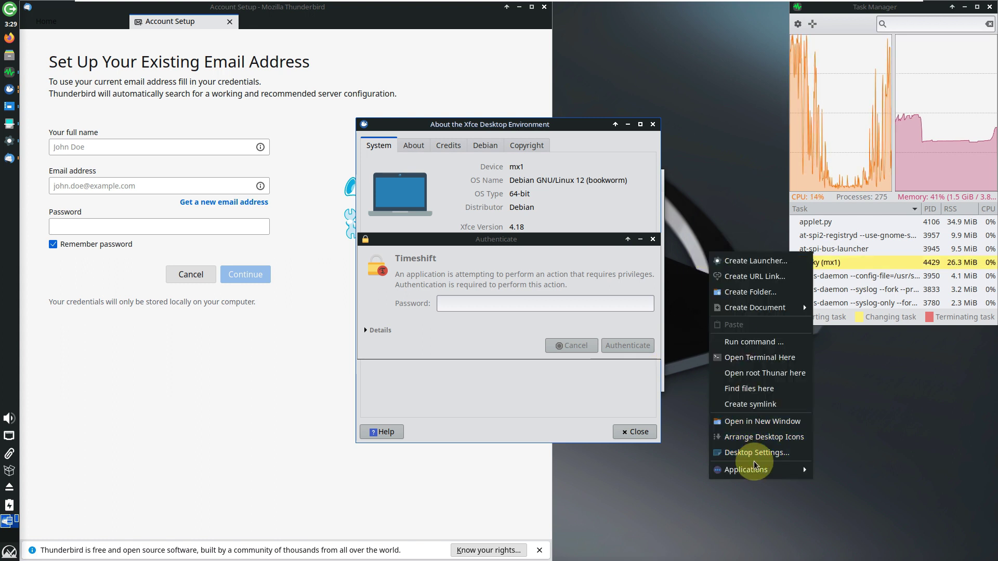
mouse_move(755, 468)
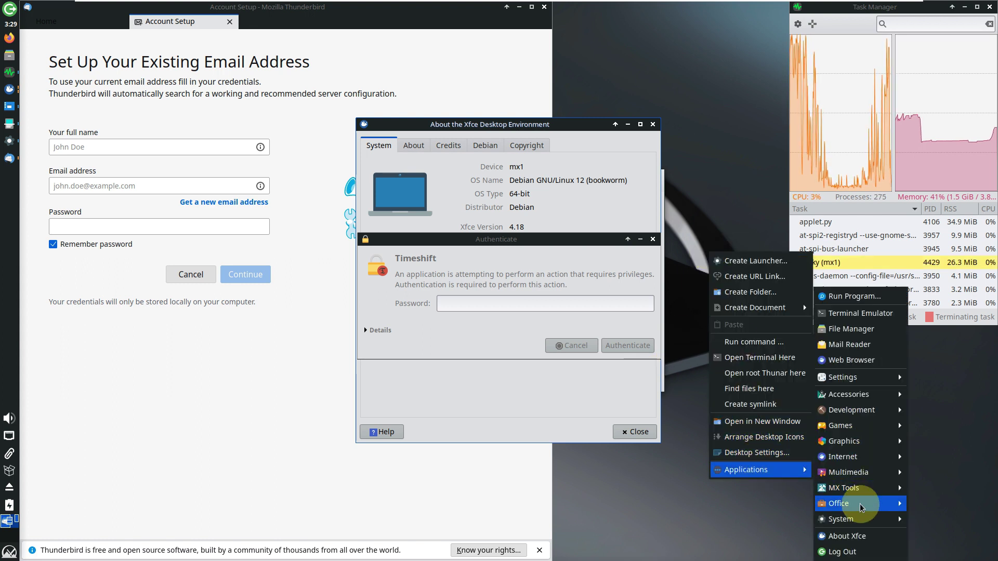
mouse_move(862, 508)
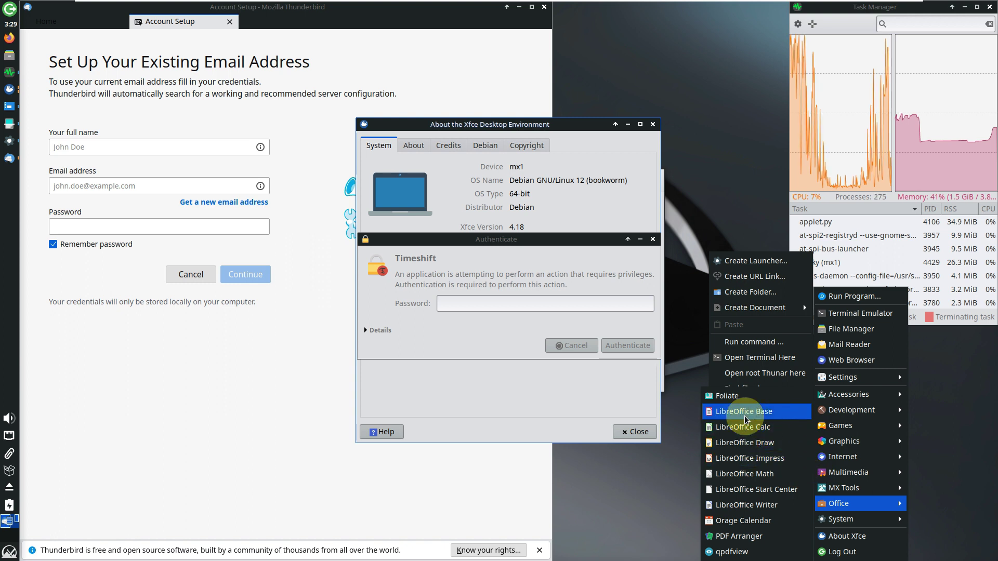
left_click(751, 431)
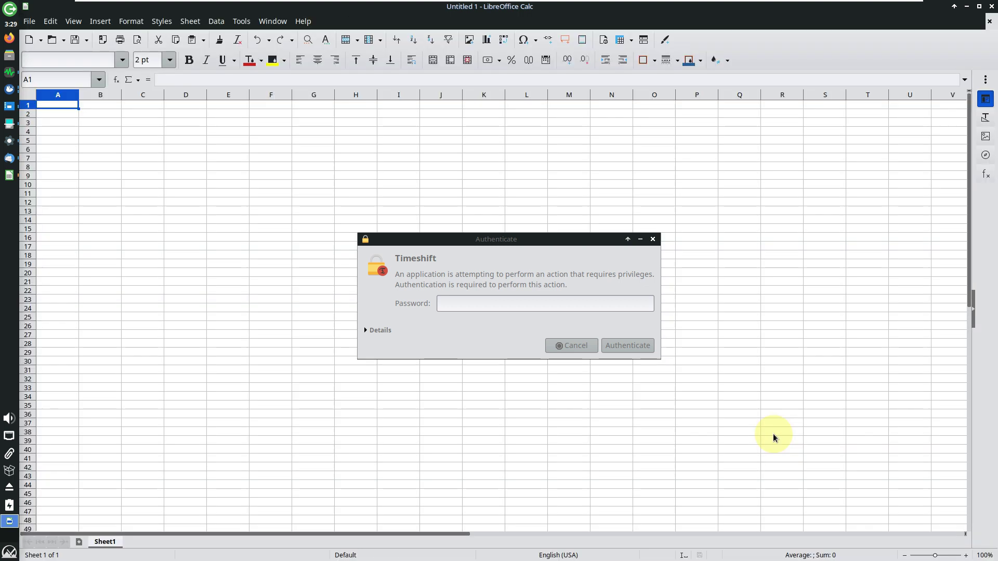
Enter the account password in the Timeshift authentication dialog and confirm it
left_click(552, 304)
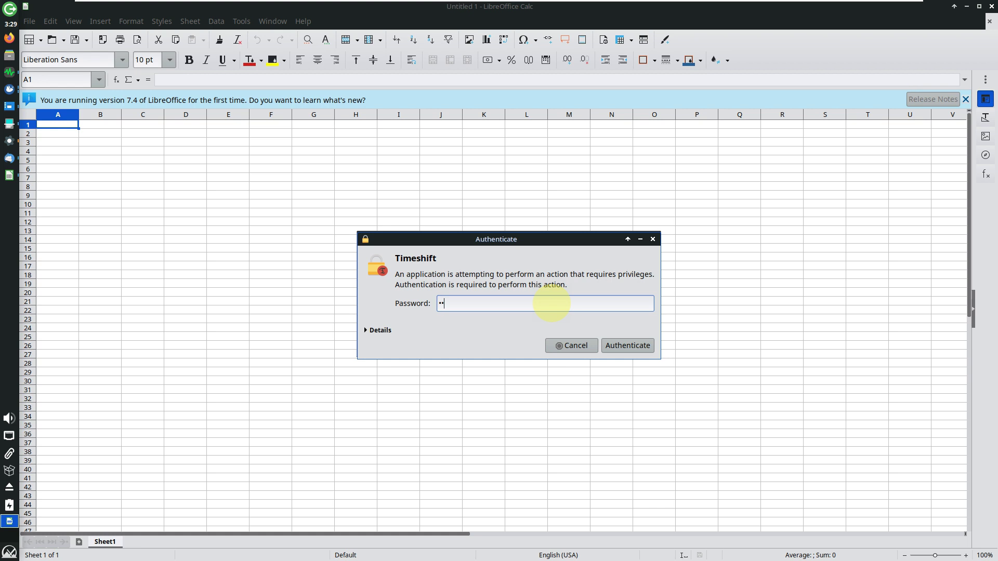
key("Return")
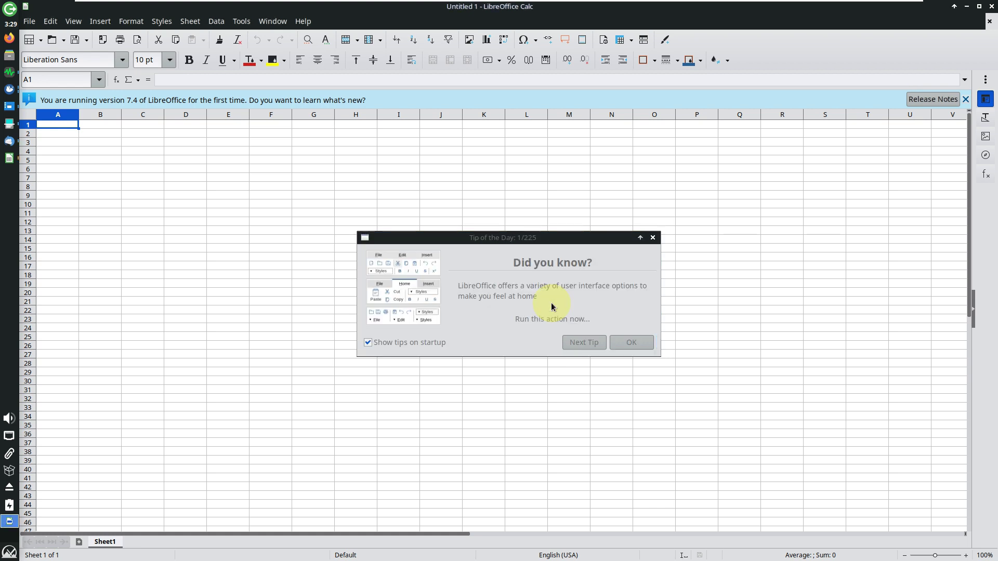
left_click(10, 549)
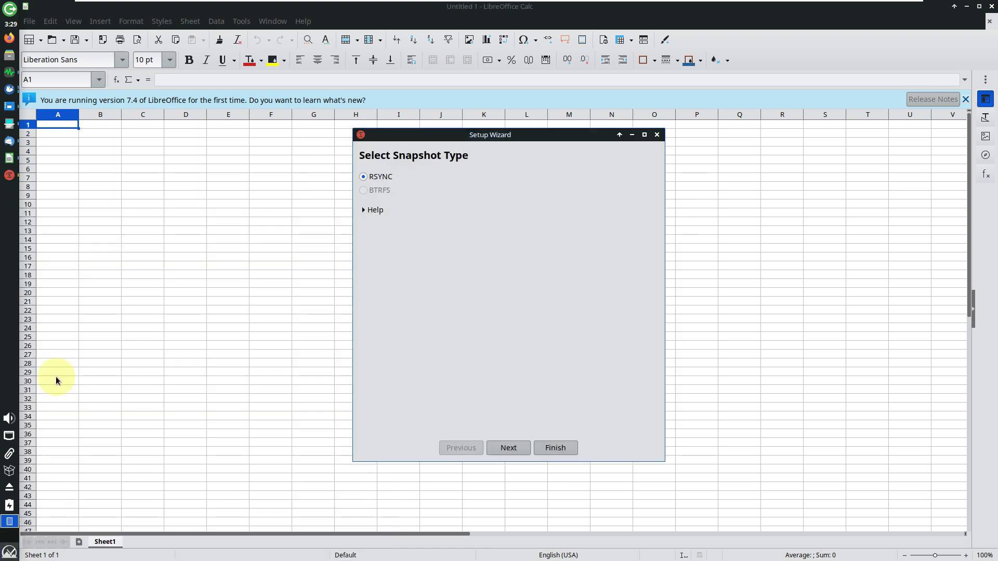
Open the demo home folder in the file manager and launch MX Package Installer from the favorites
left_click(10, 58)
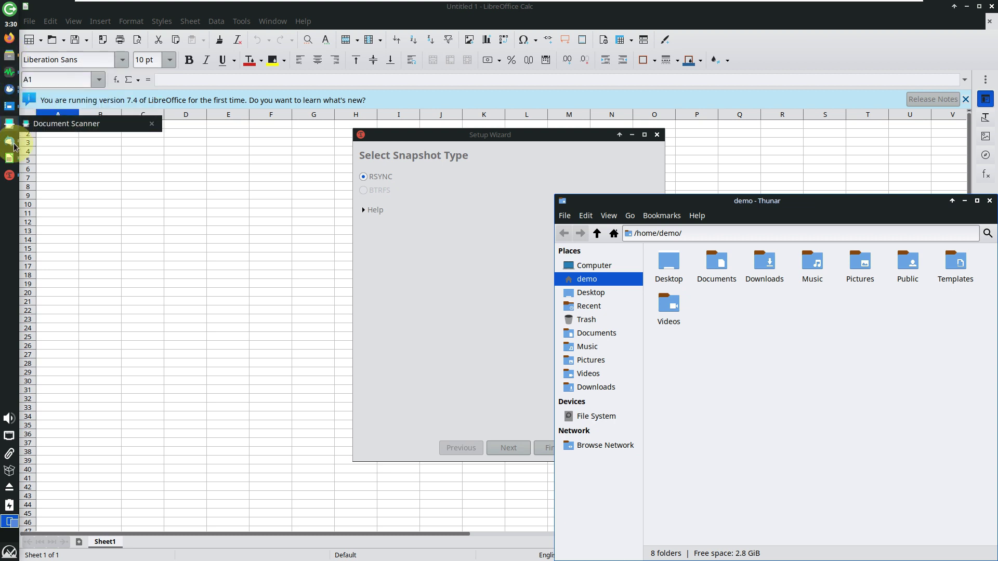
left_click(10, 552)
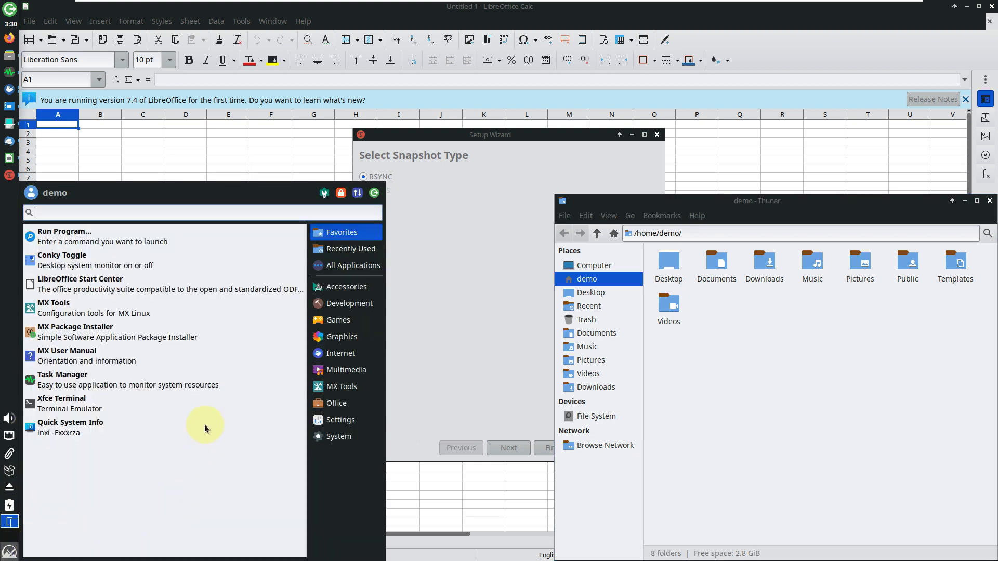
left_click(177, 322)
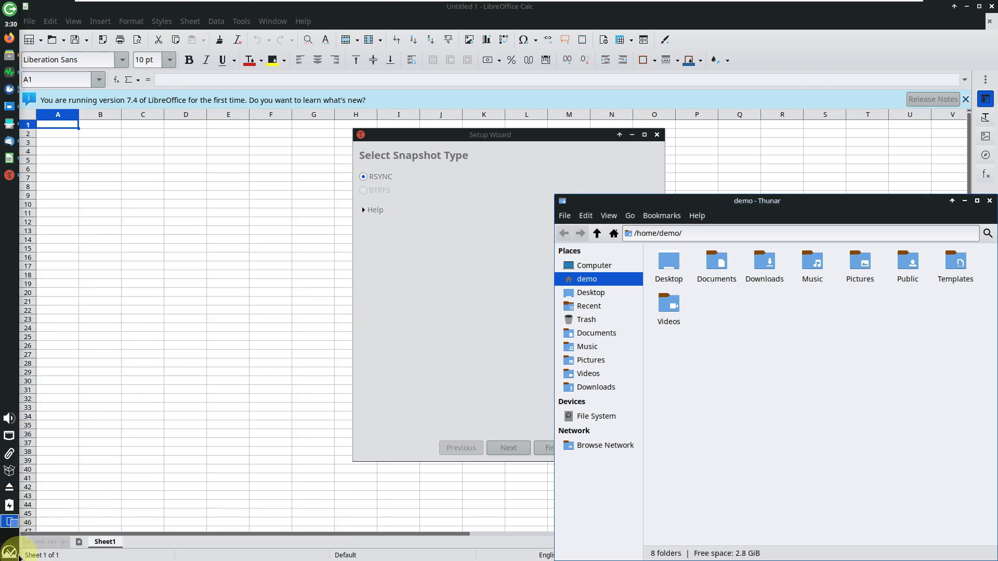
Launch GParted from the System applications
left_click(10, 552)
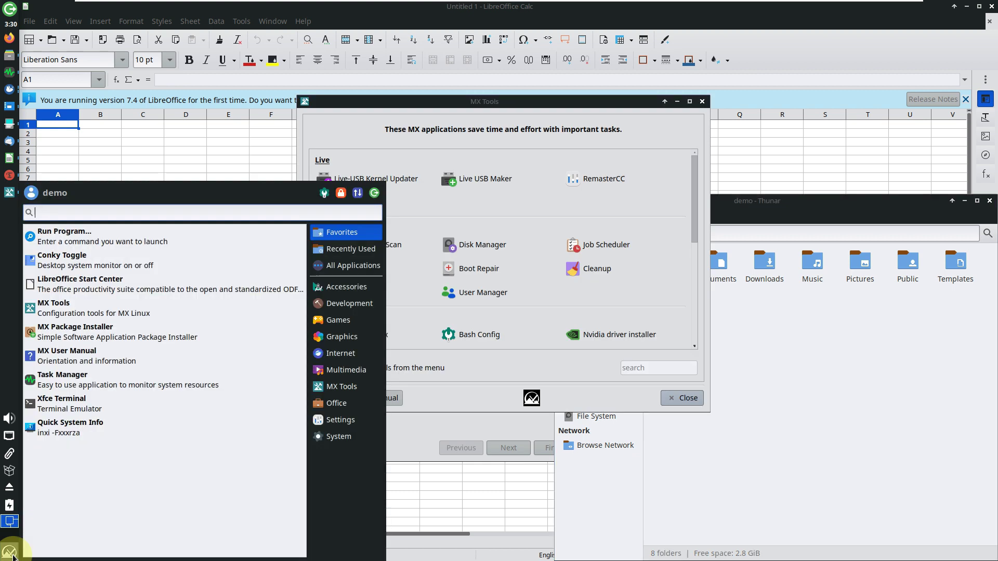
left_click(343, 437)
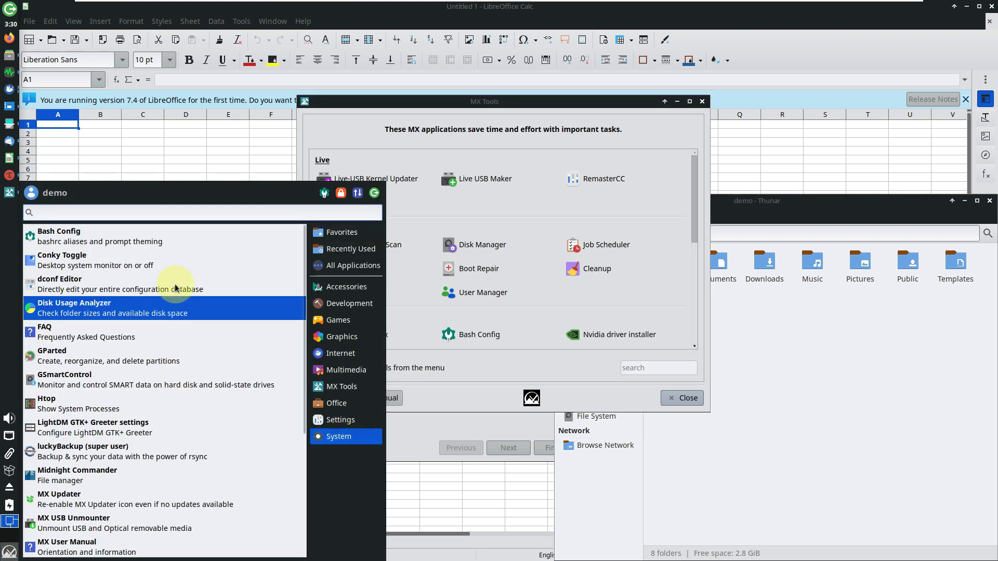
left_click(153, 353)
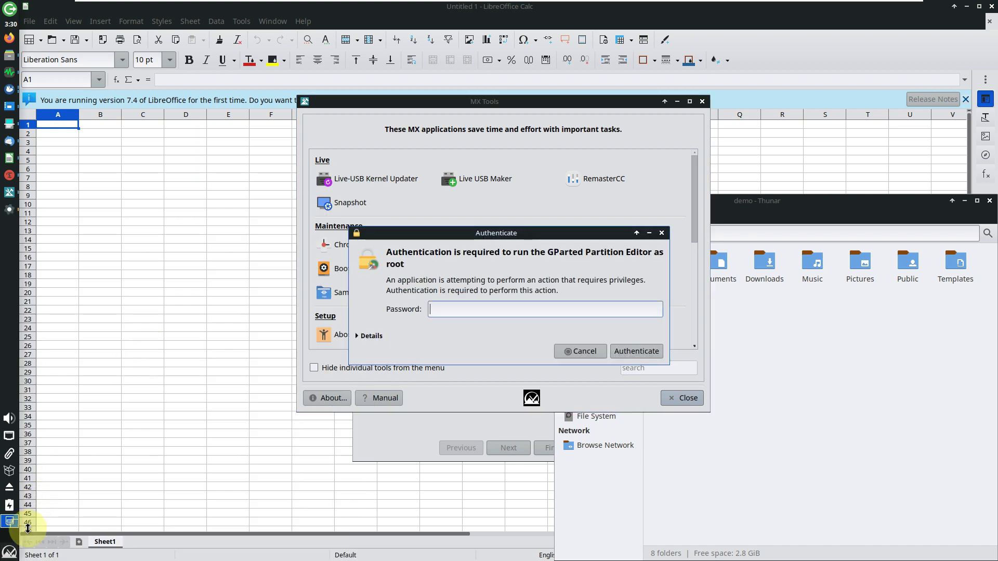
Launch Disk Usage Analyzer from the System applications
left_click(10, 552)
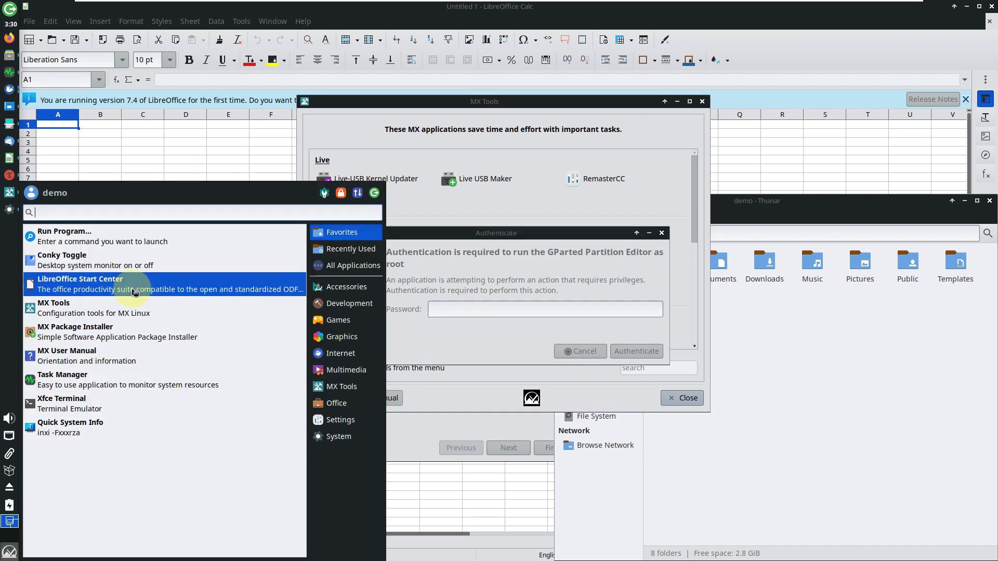
mouse_move(319, 436)
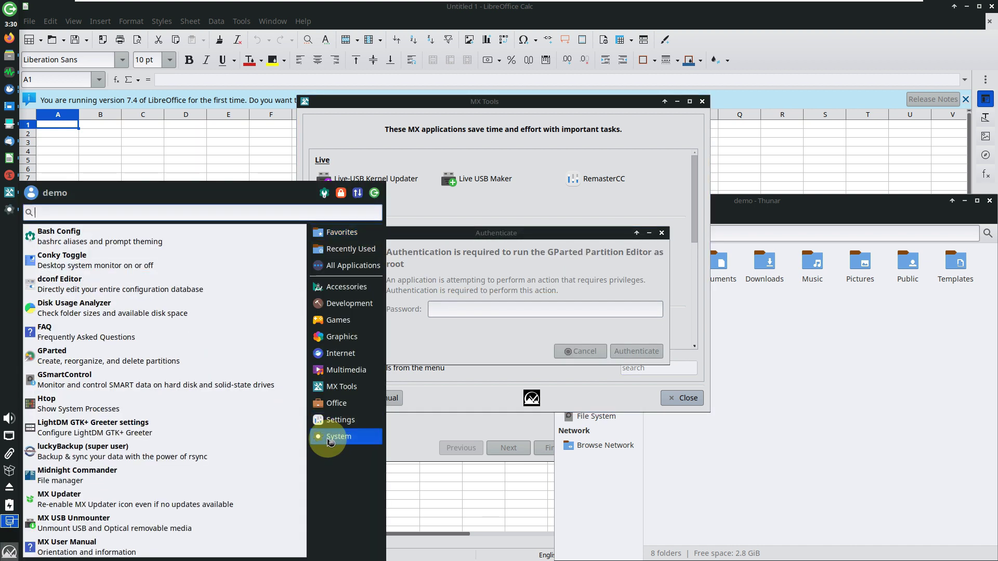
left_click(120, 314)
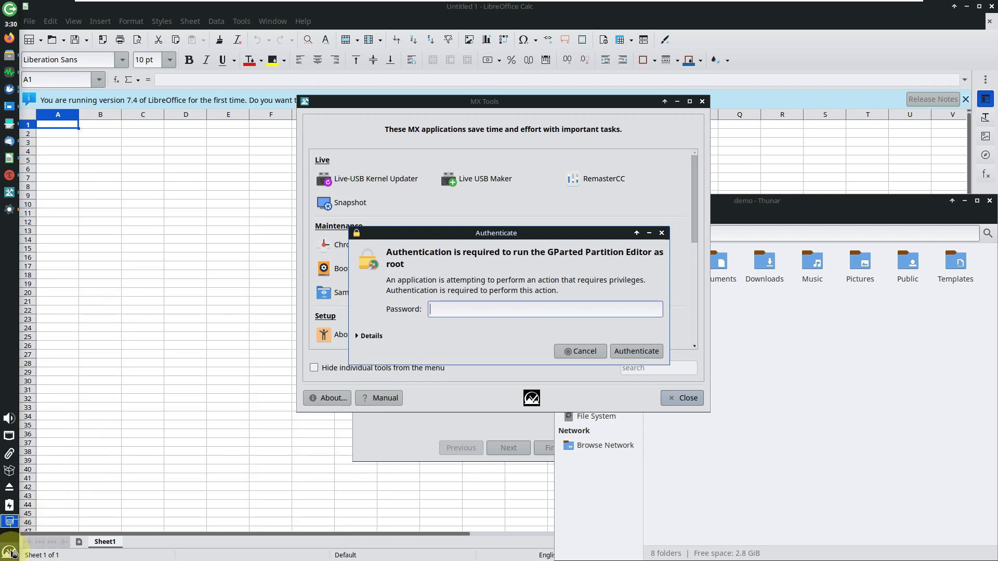
Launch MX Tweak from the Settings applications
left_click(10, 551)
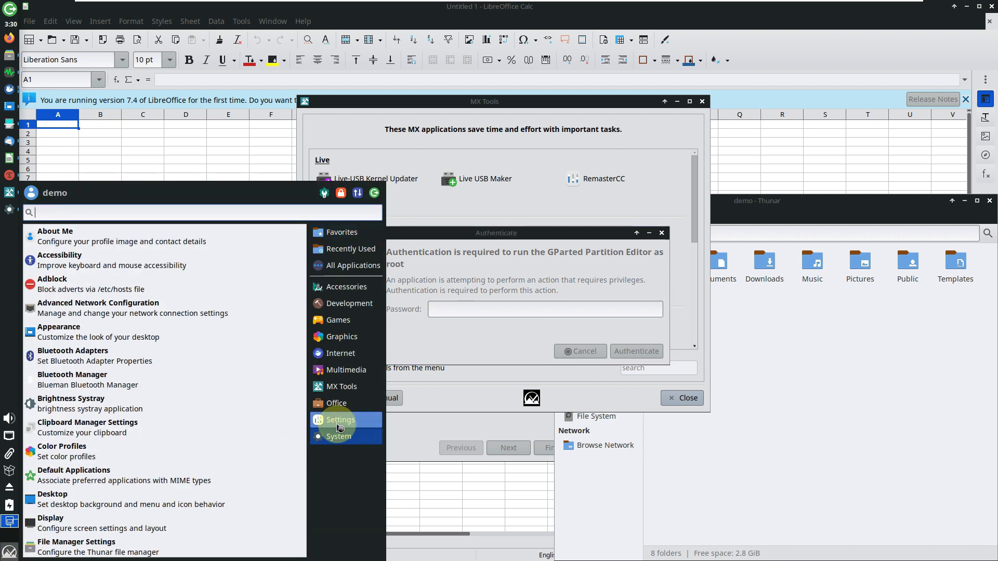
left_click(182, 417)
scroll(90, 493, "down", 3)
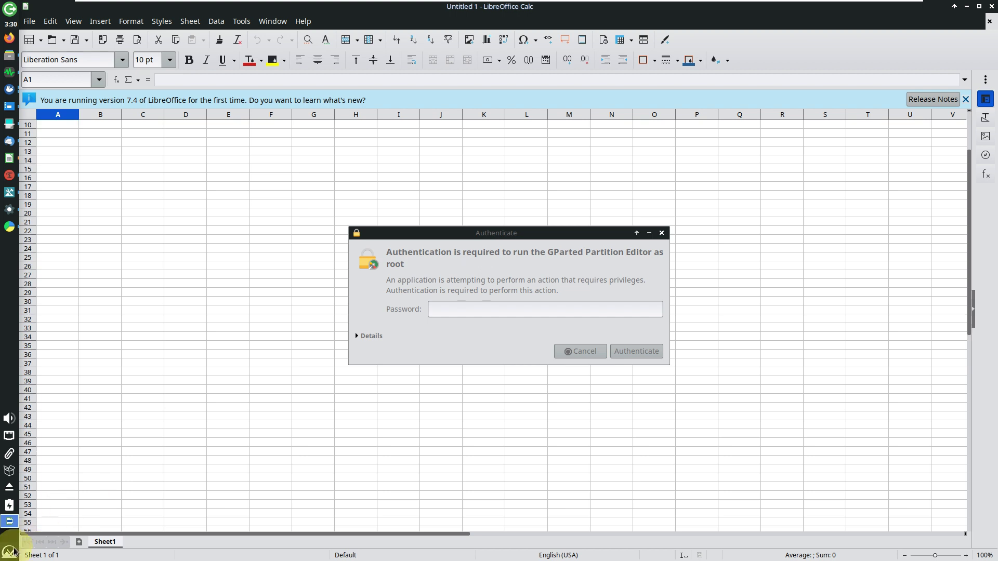
left_click(10, 553)
left_click(356, 414)
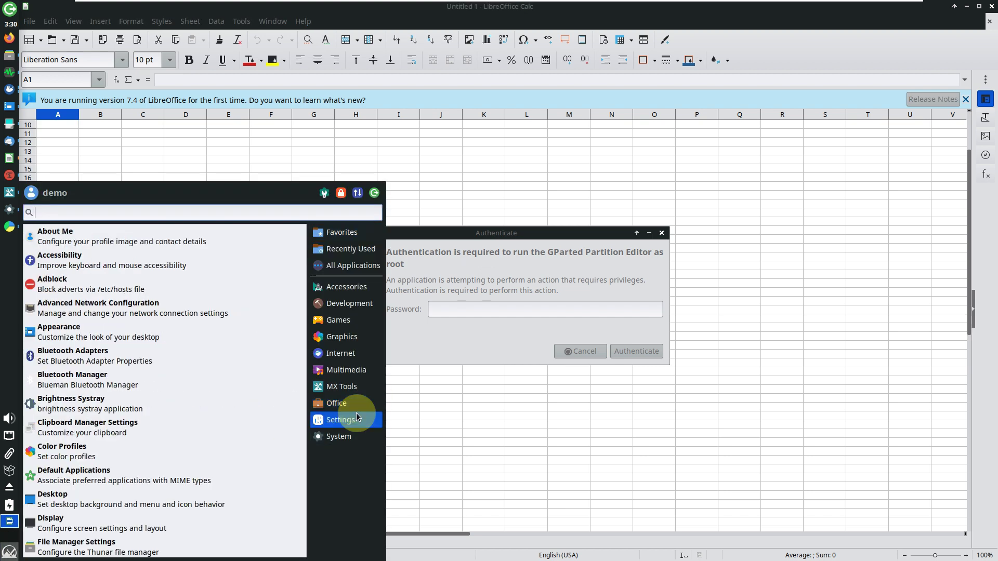
scroll(273, 412, "down", 6)
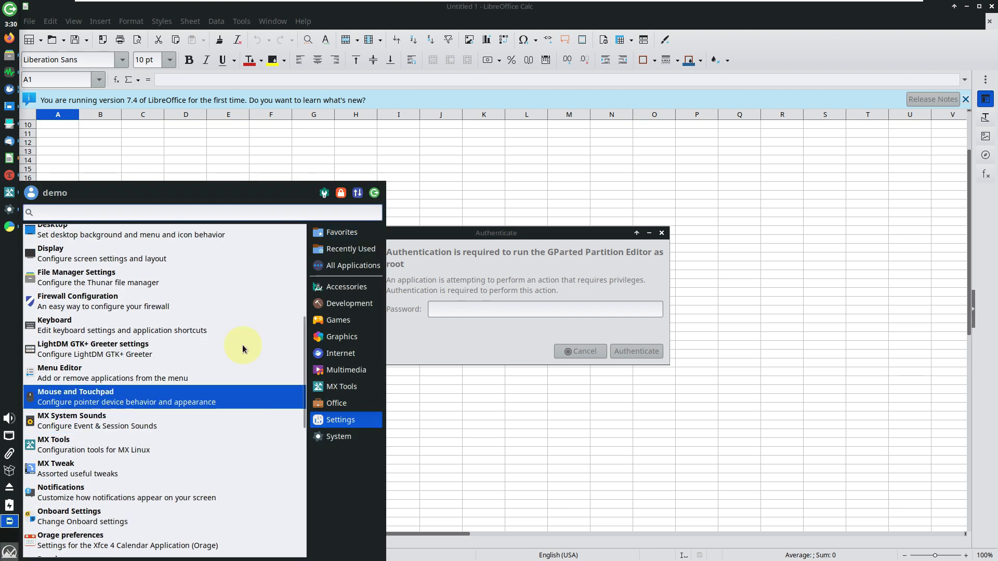
scroll(199, 426, "down", 1)
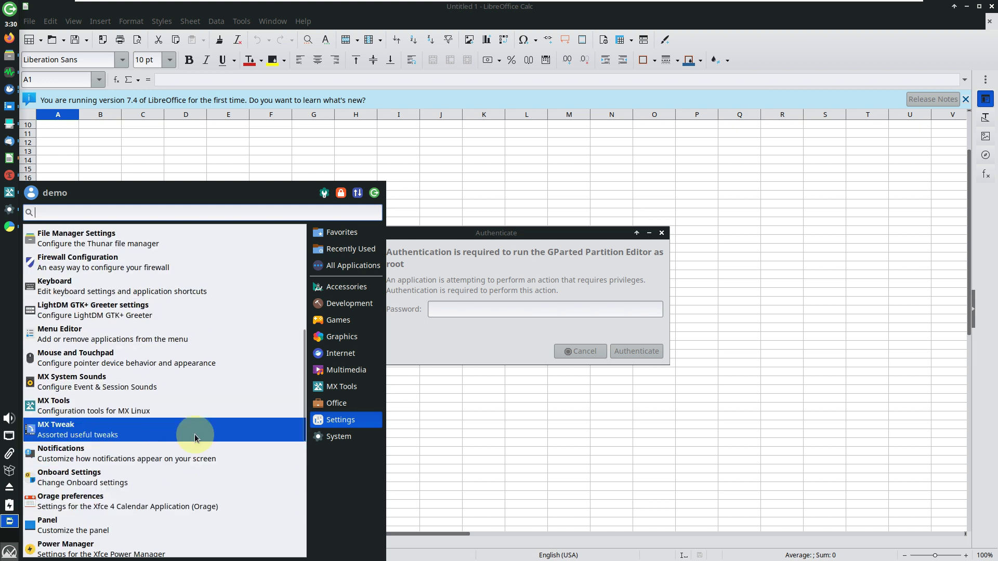
left_click(195, 438)
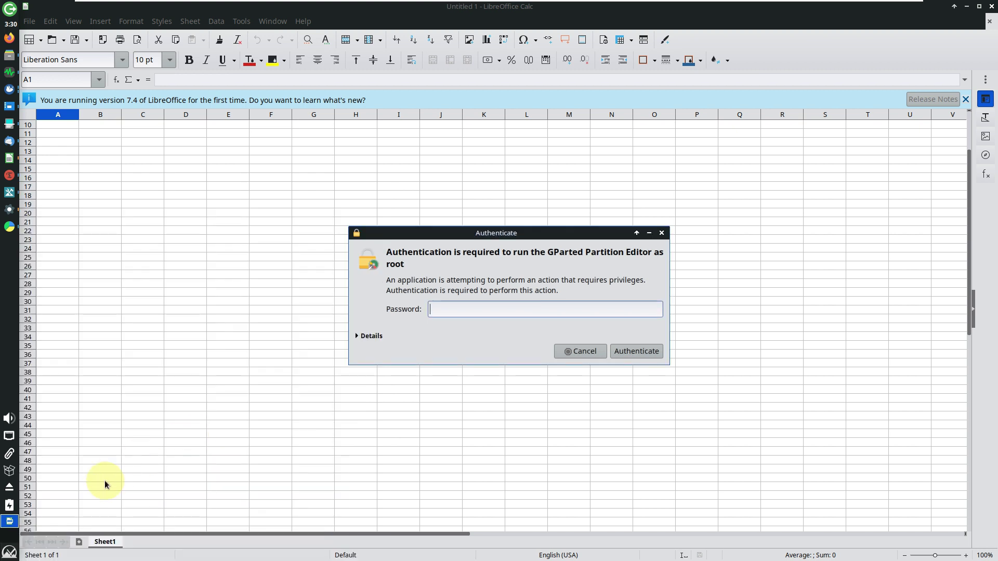
Launch VLC media player from the Multimedia applications
left_click(9, 554)
left_click(327, 391)
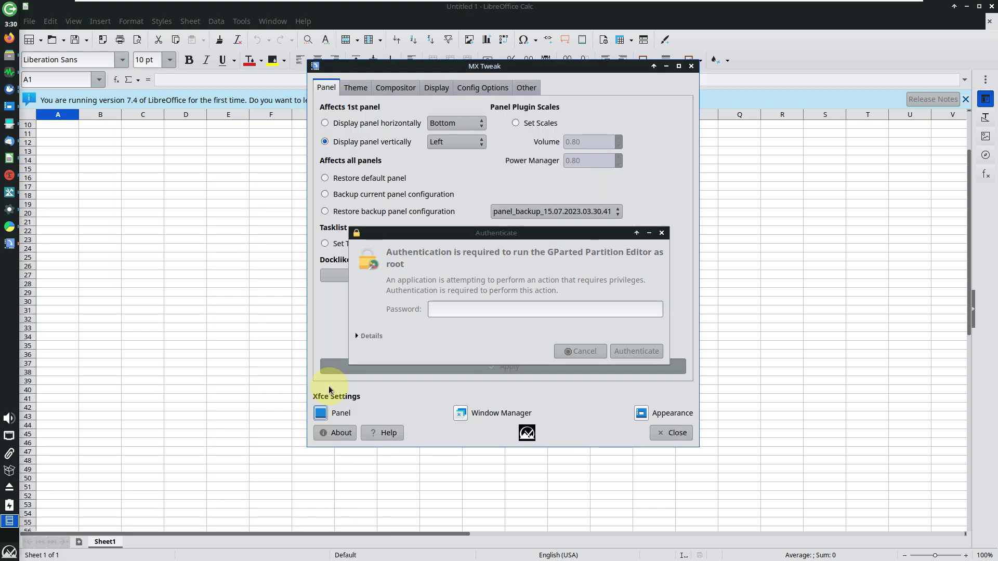
left_click(9, 554)
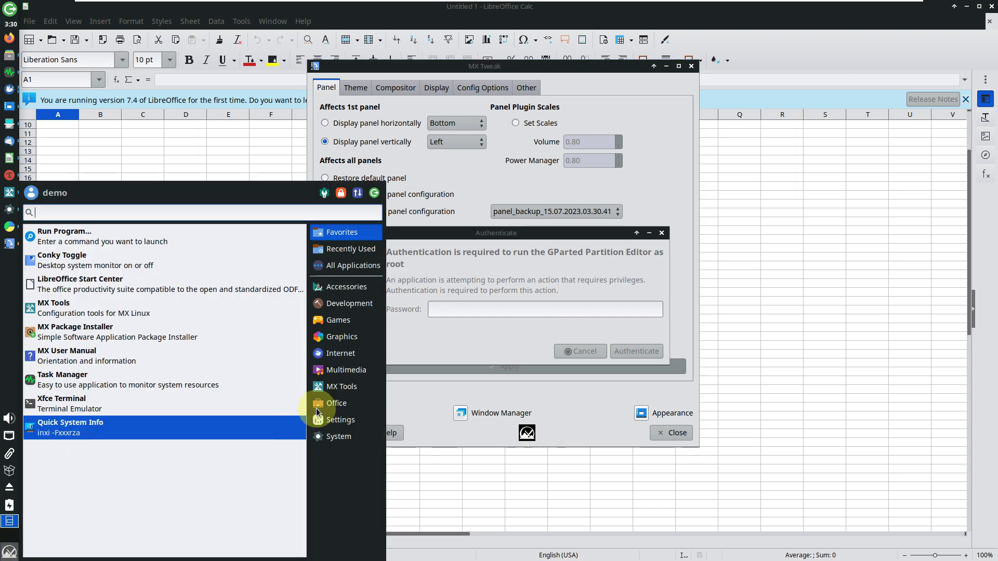
left_click(341, 386)
left_click(346, 371)
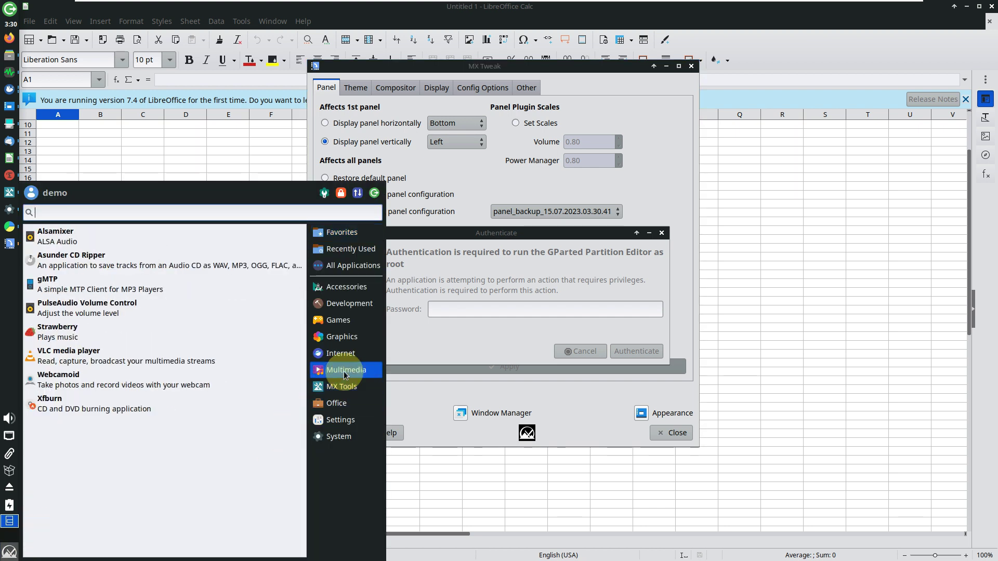
left_click(196, 359)
Browse the preinstalled applications in the Multimedia, Internet, Graphics, Games and Development categories
left_click(10, 552)
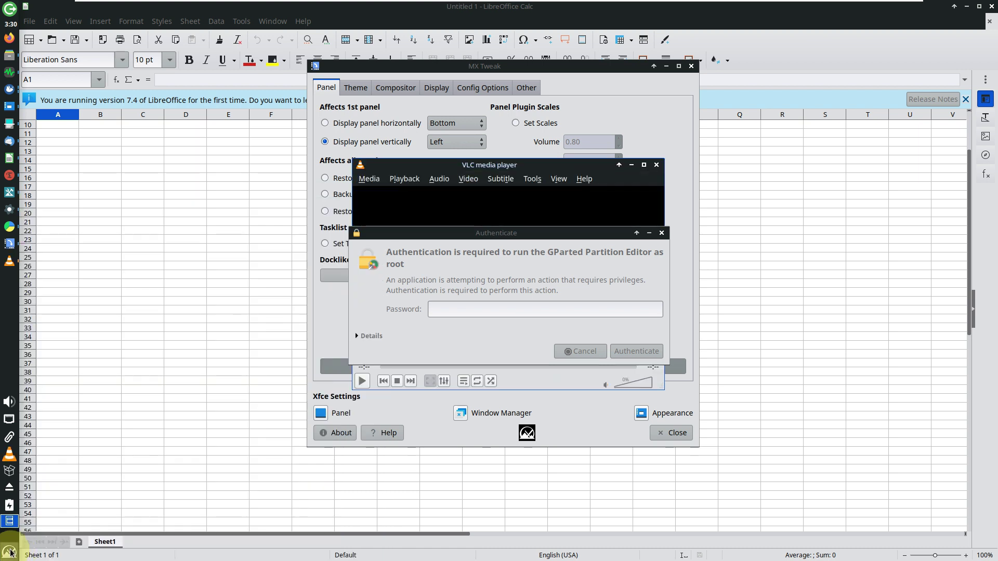
left_click(10, 553)
left_click(356, 374)
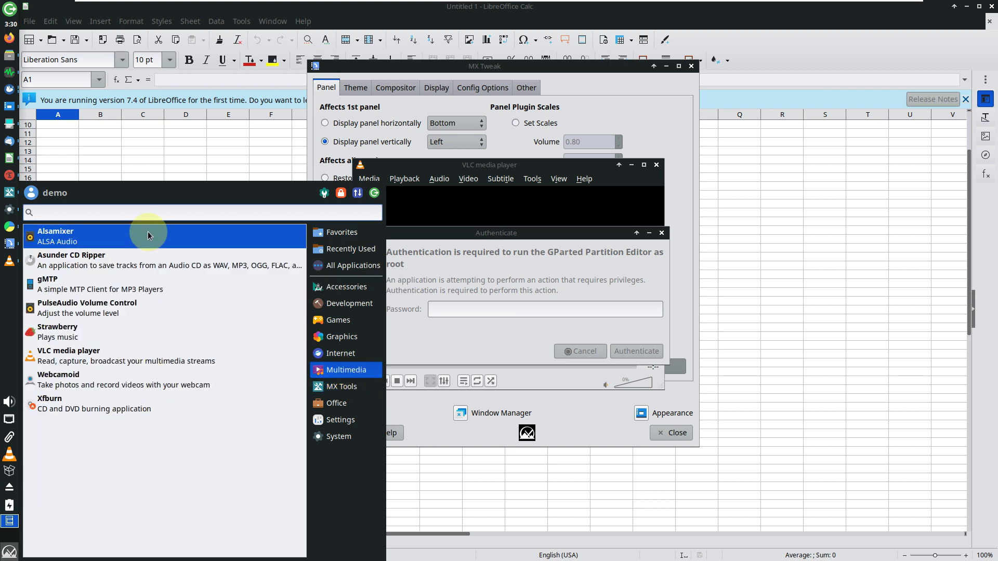
left_click(339, 356)
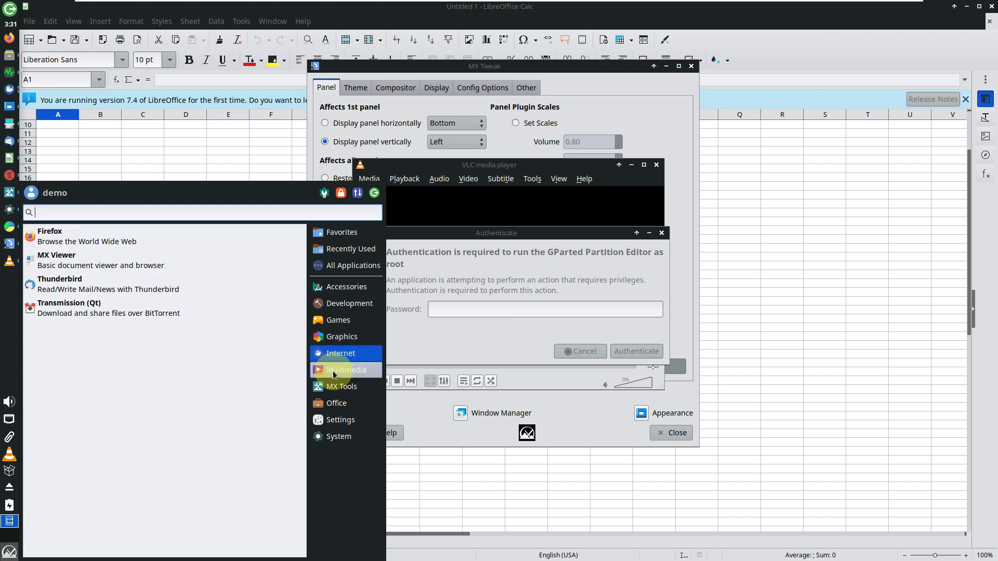
left_click(341, 342)
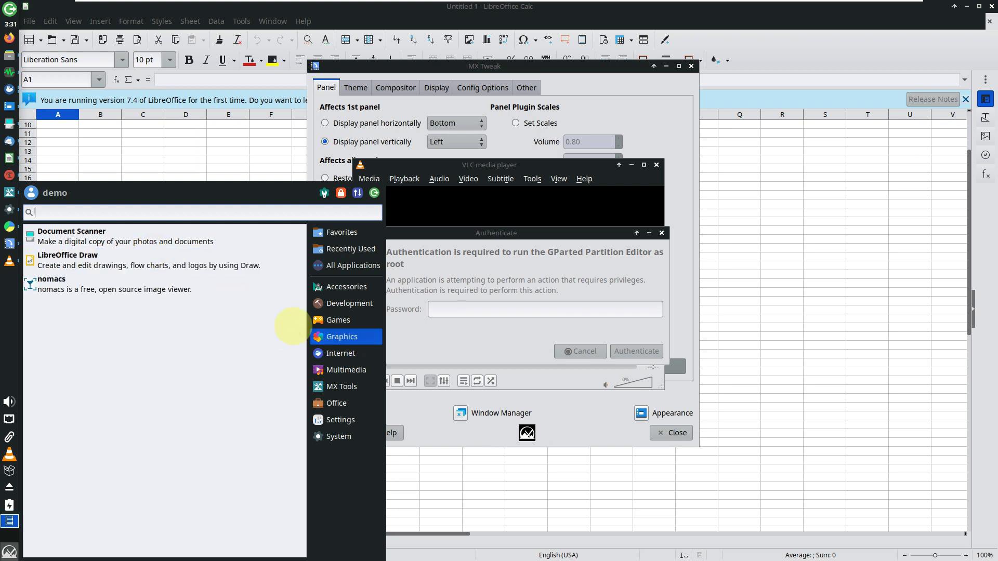
left_click(330, 322)
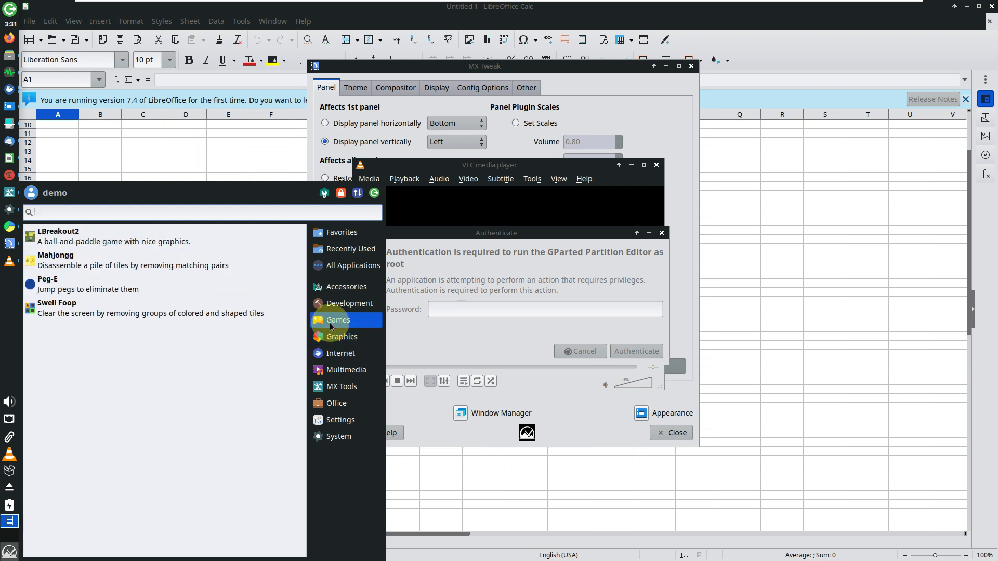
left_click(351, 306)
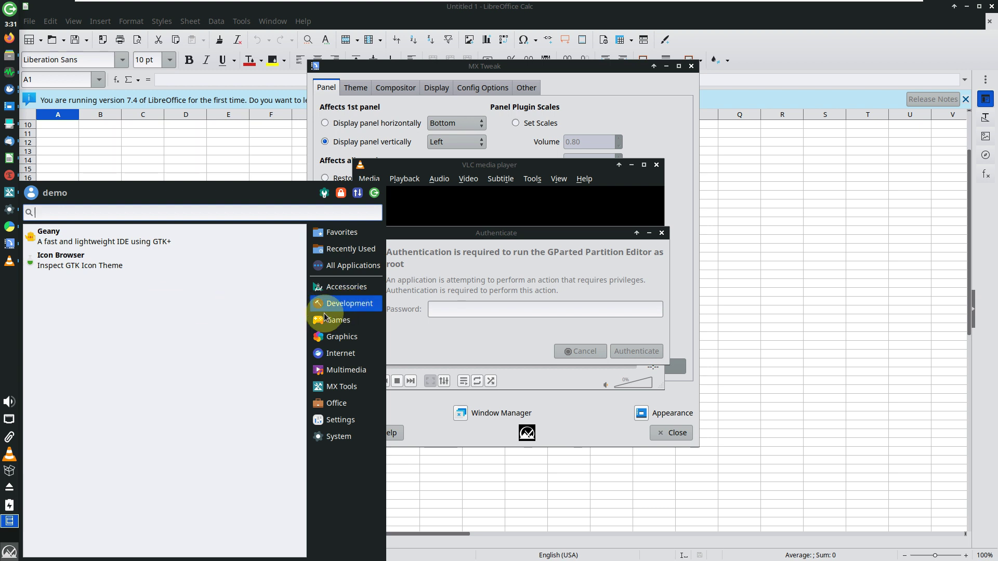
Enter the account password in the GParted authentication dialog and confirm it
left_click(584, 243)
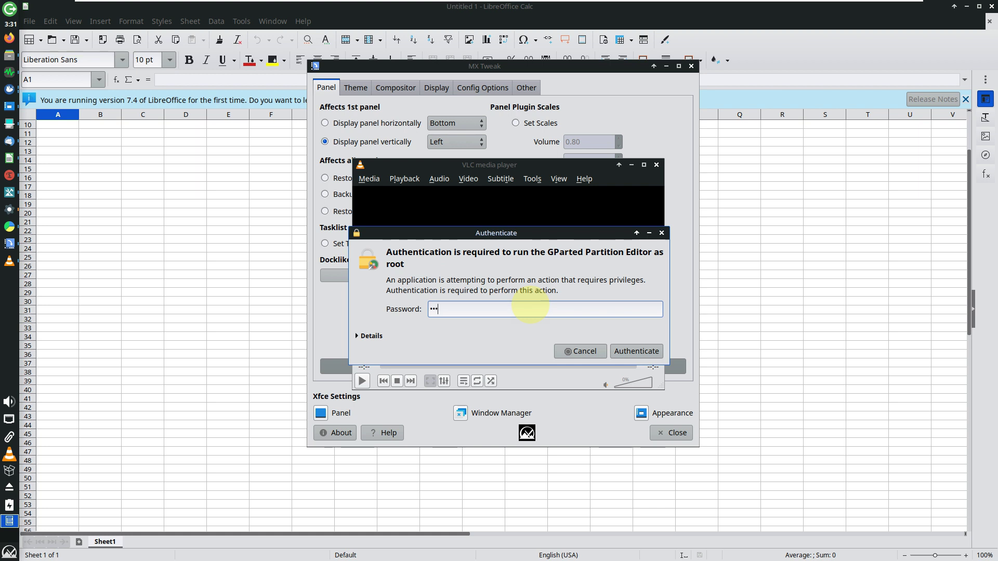
key("Return")
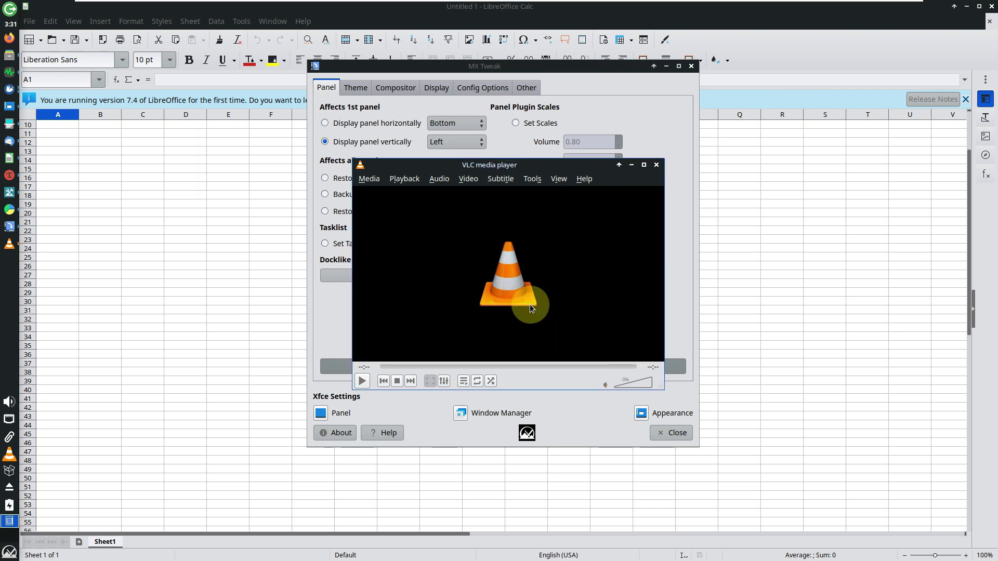
Bring up Task Manager to check the CPU and memory usage with all the applications open
left_click(10, 71)
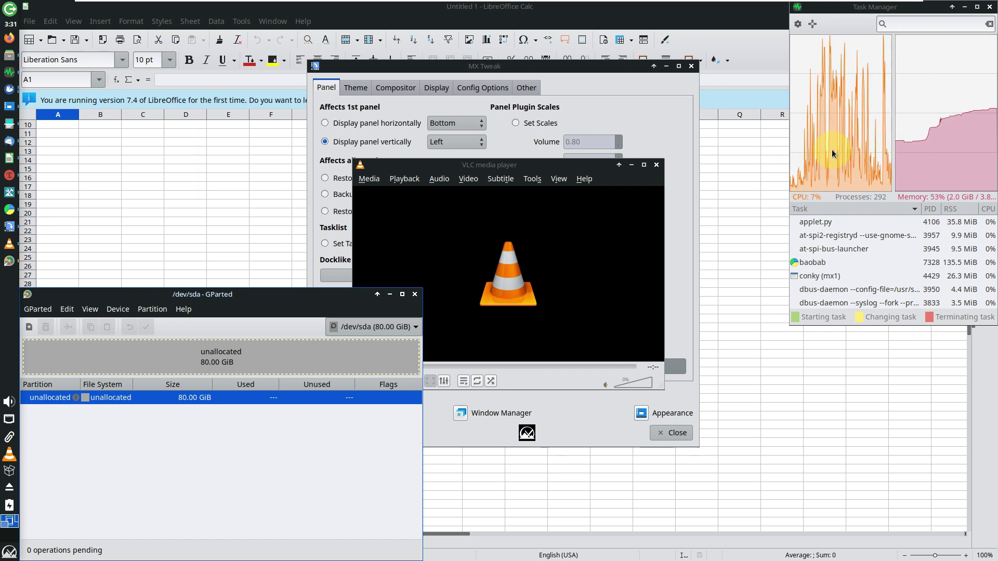
mouse_move(845, 120)
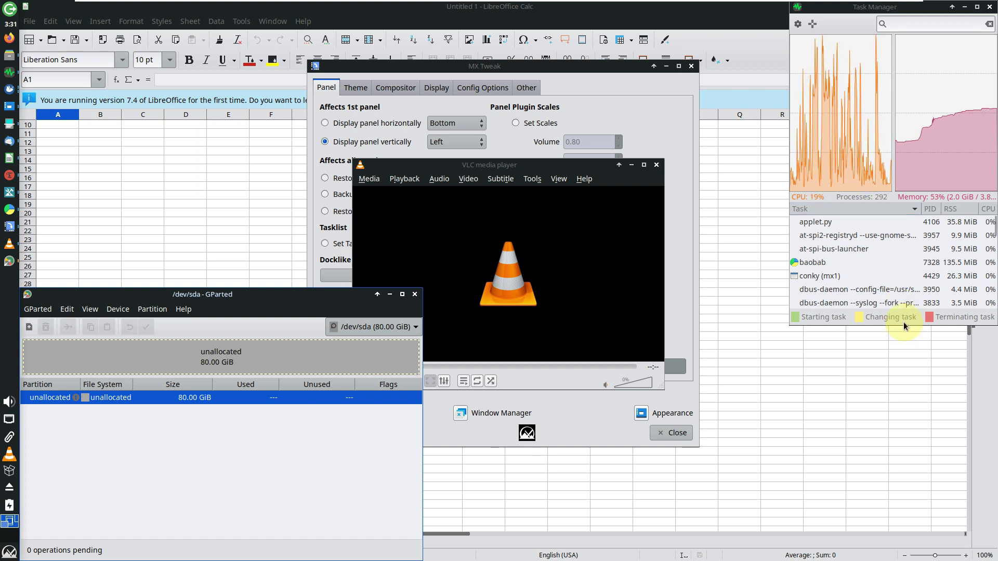
Move the GParted window toward the screen's centre, view its version information, and close GParted
left_click_drag(201, 315, 304, 223)
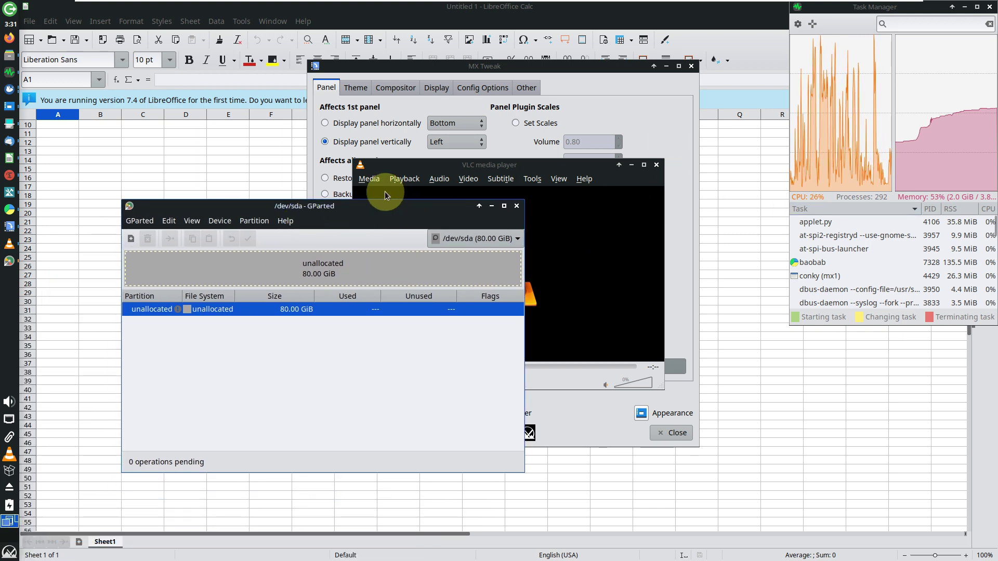
mouse_move(16, 62)
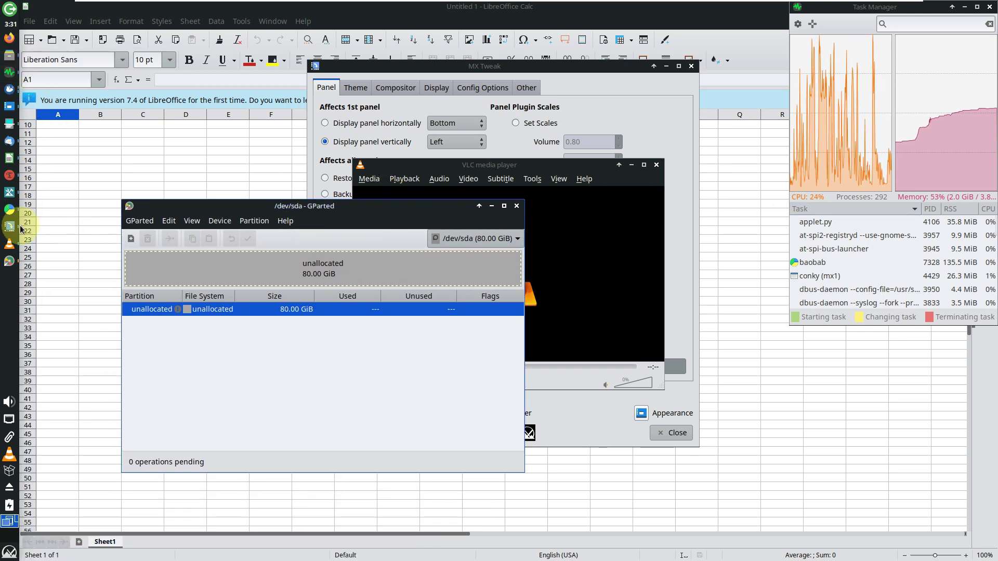
left_click(285, 221)
left_click(301, 255)
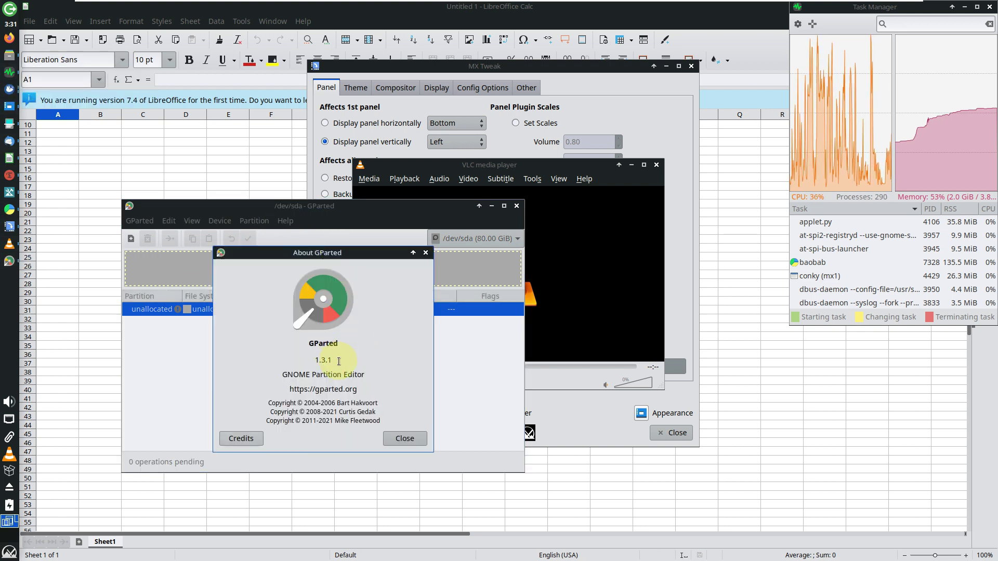
left_click(404, 438)
left_click(517, 206)
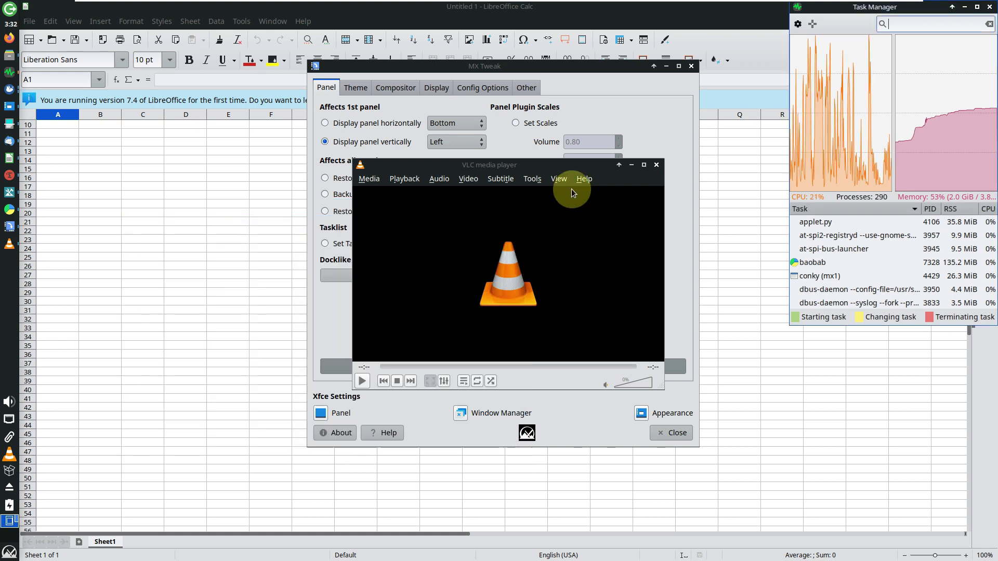
View the version information of VLC media player and close the player
left_click(584, 178)
left_click(588, 210)
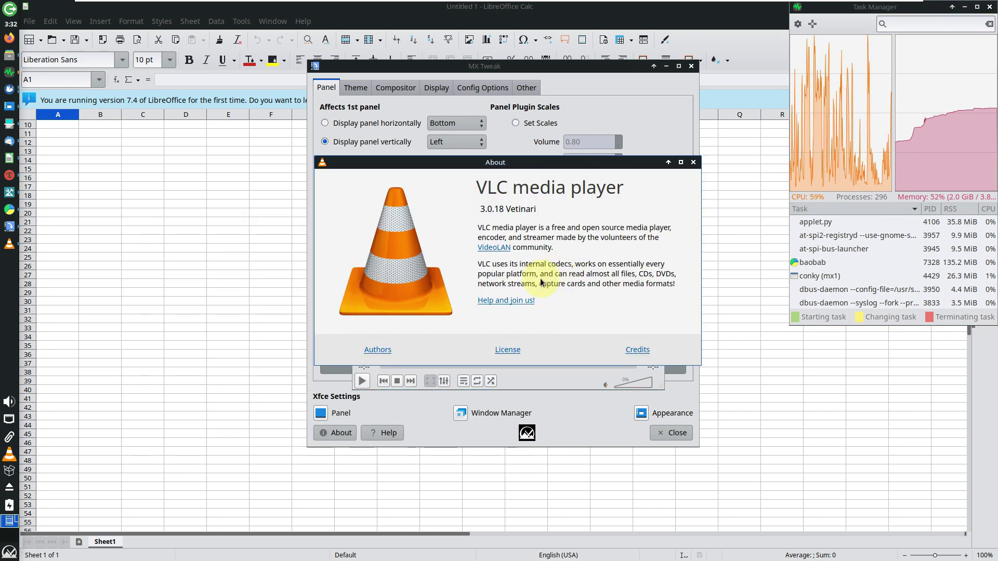
left_click(693, 163)
left_click(658, 166)
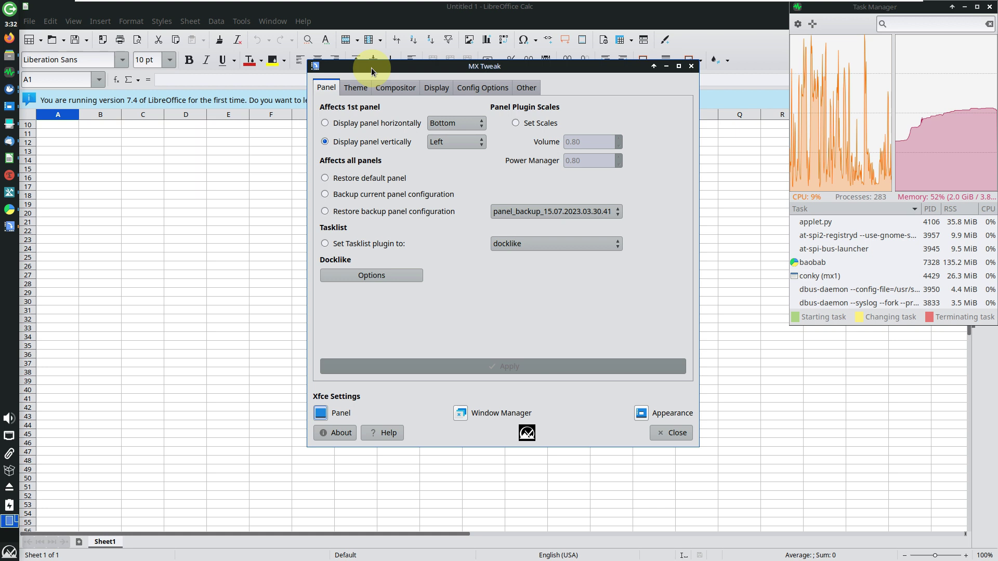
Review MX Tweak's Theme, Compositor, Display, Config Options and Other settings, and check its version information
left_click(355, 89)
left_click(411, 89)
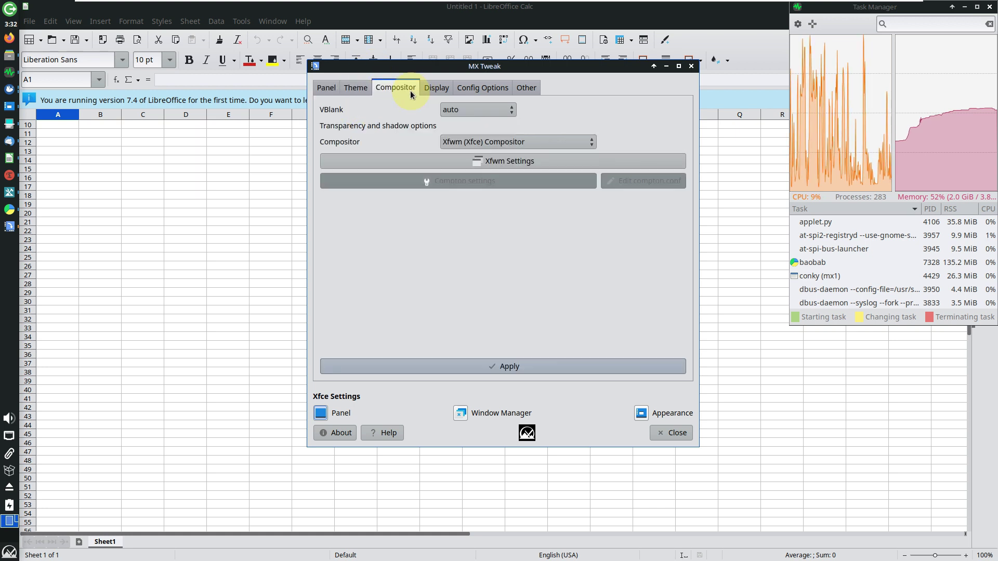
left_click(435, 88)
left_click(481, 88)
left_click(526, 89)
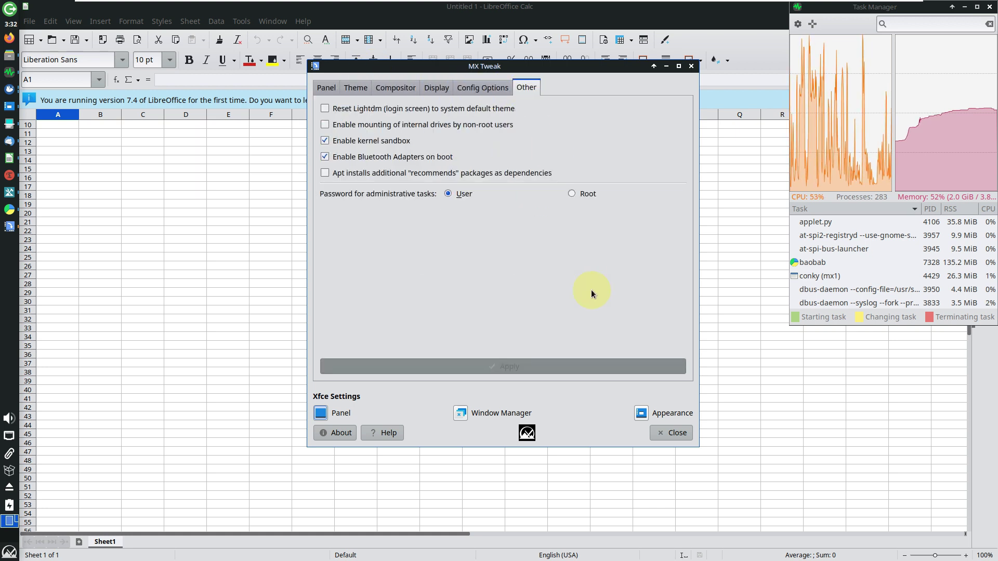
left_click(341, 433)
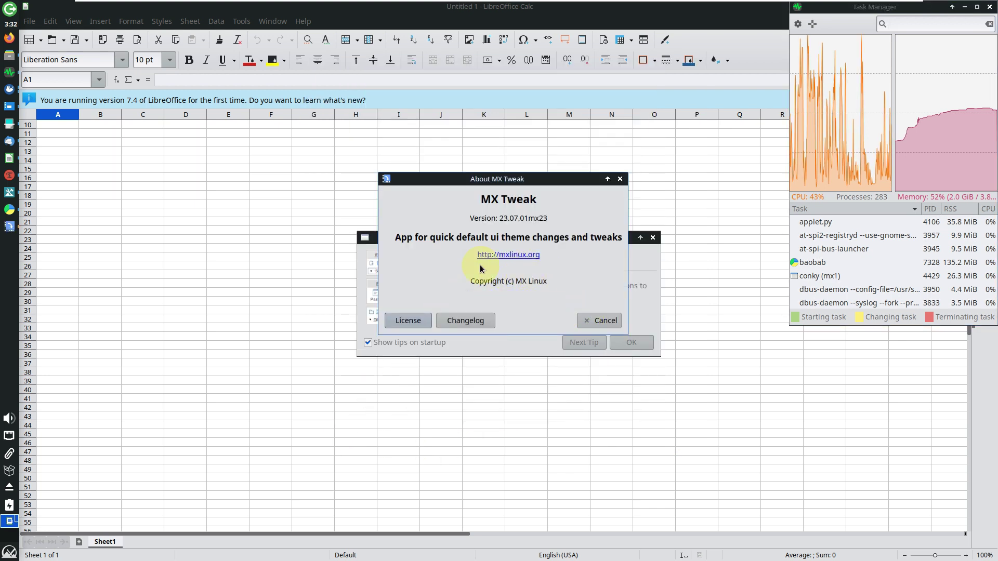
left_click(600, 320)
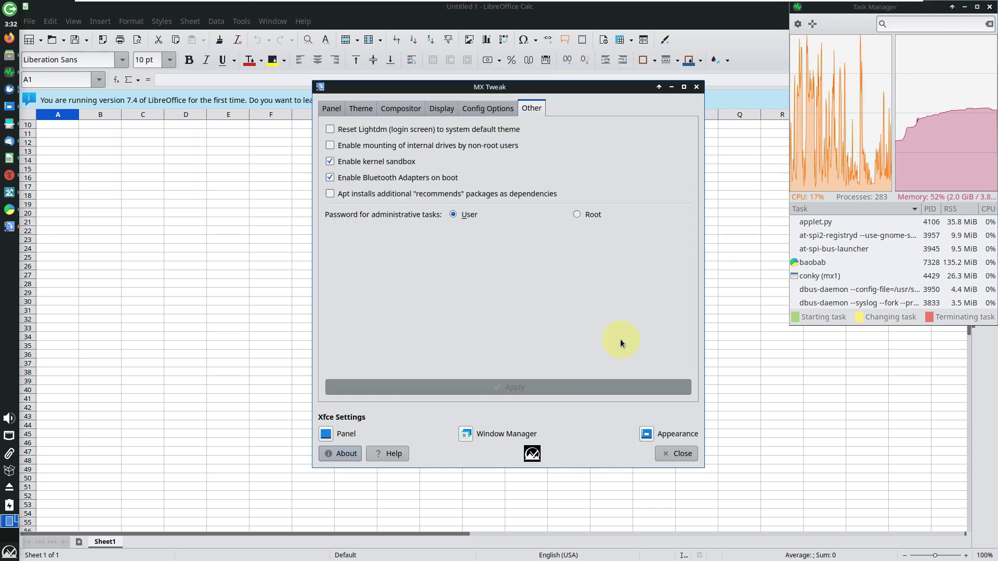
Close MX Tweak, and view LibreOffice Calc's version information before exiting LibreOffice
left_click(696, 87)
left_click(652, 238)
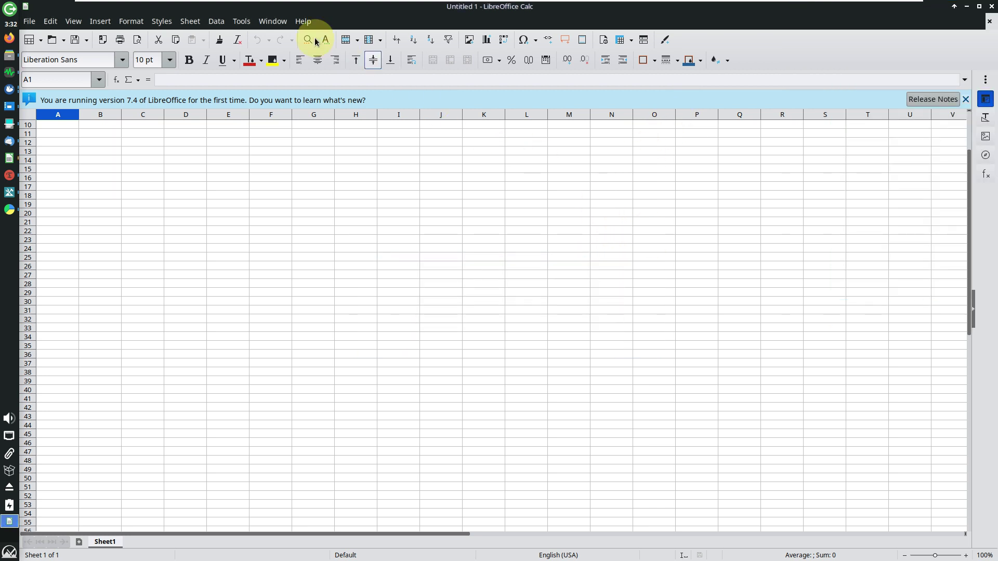
left_click(303, 21)
left_click(347, 216)
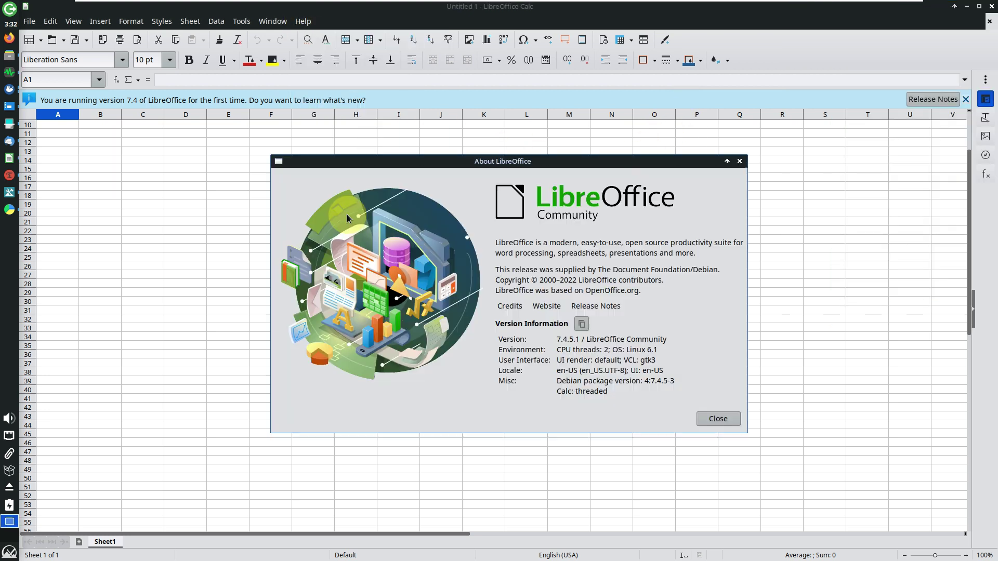
left_click(713, 420)
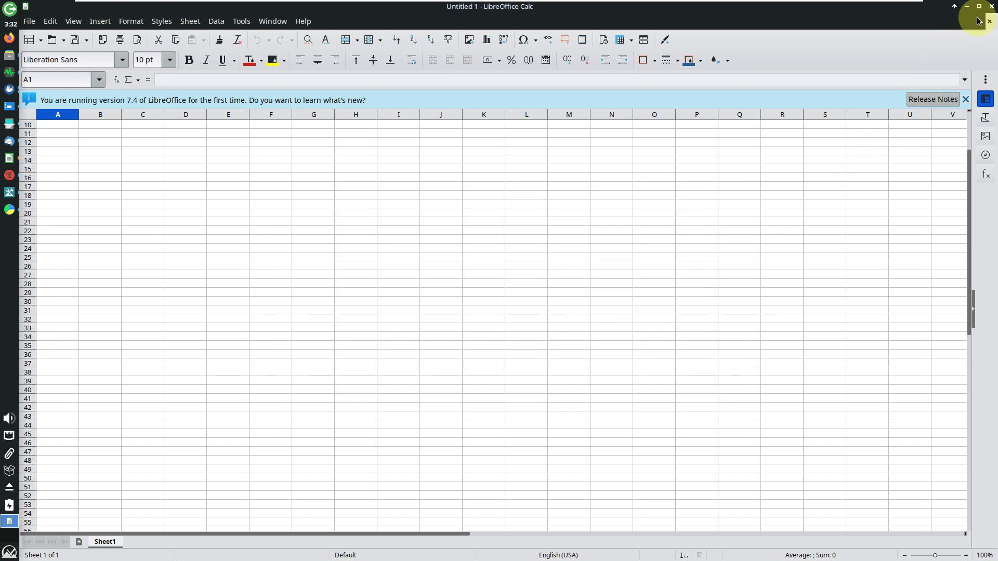
left_click(29, 21)
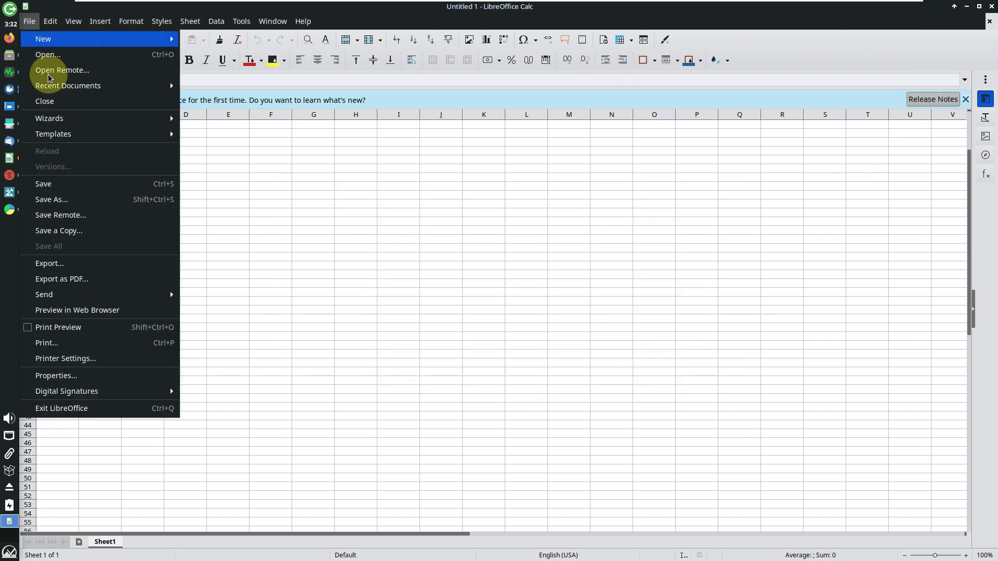
left_click(82, 408)
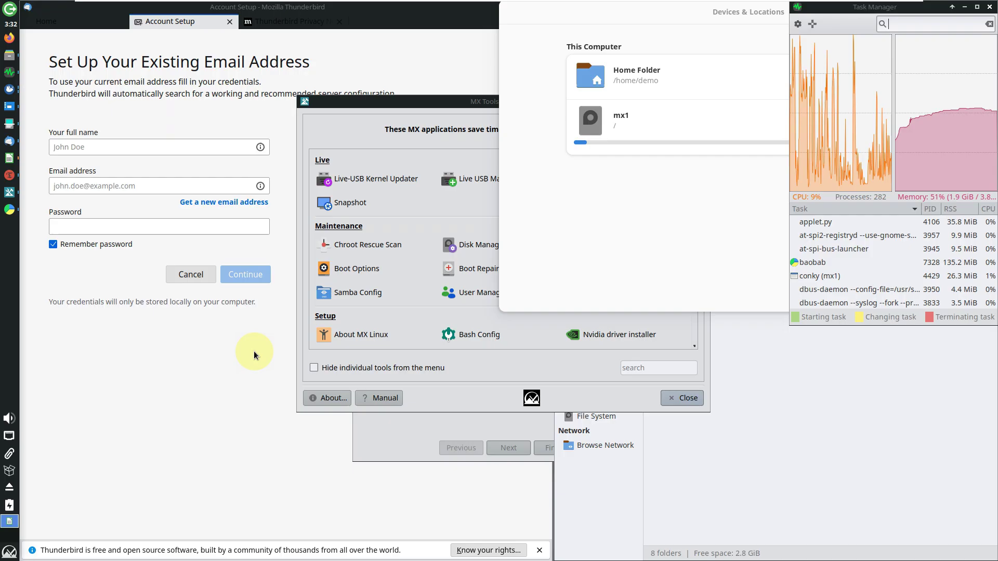
Bring Disk Usage Analyzer to the centre, view its version information, and close the application
double_click(628, 12)
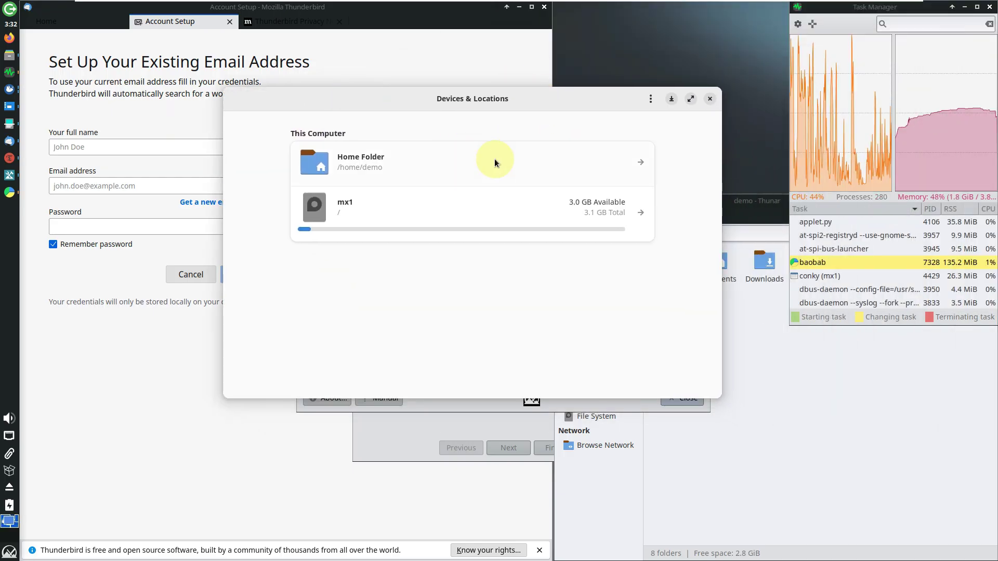
left_click(650, 99)
left_click(645, 221)
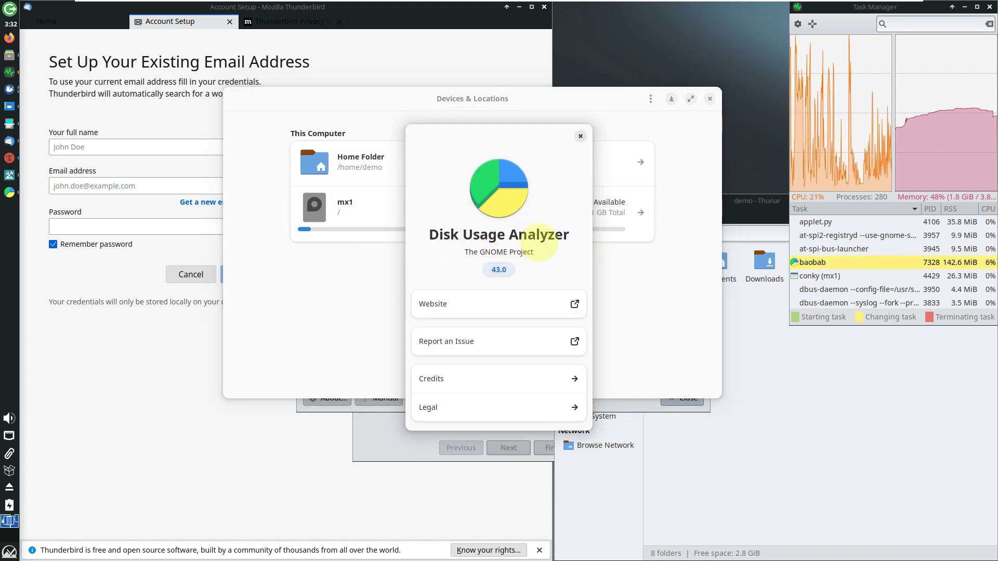
left_click(580, 137)
left_click(709, 98)
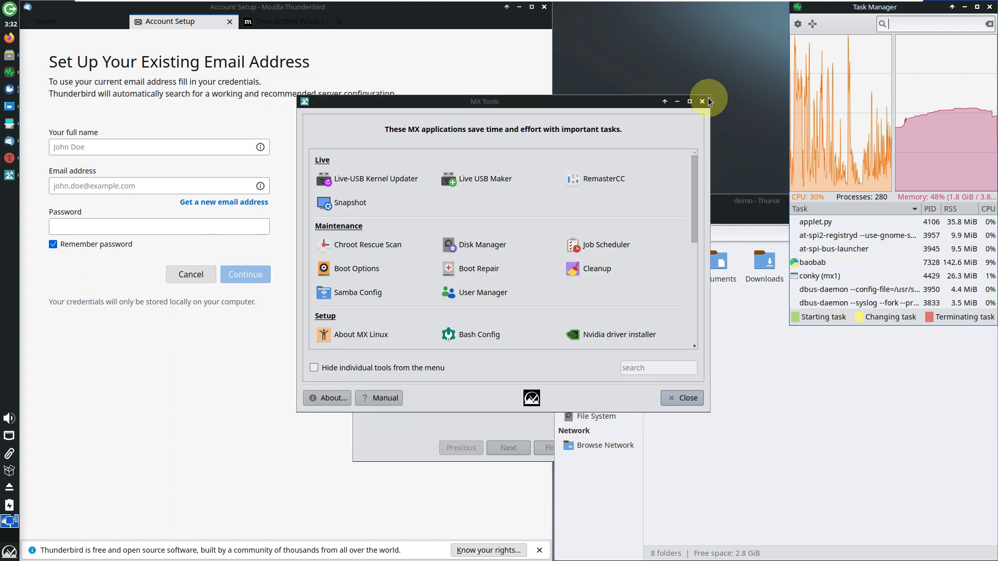
Review the Live, Maintenance, Setup, Software and Utilities tools listed in MX Tools, and close it
scroll(457, 334, "down", 2)
scroll(482, 300, "up", 2)
scroll(482, 300, "down", 6)
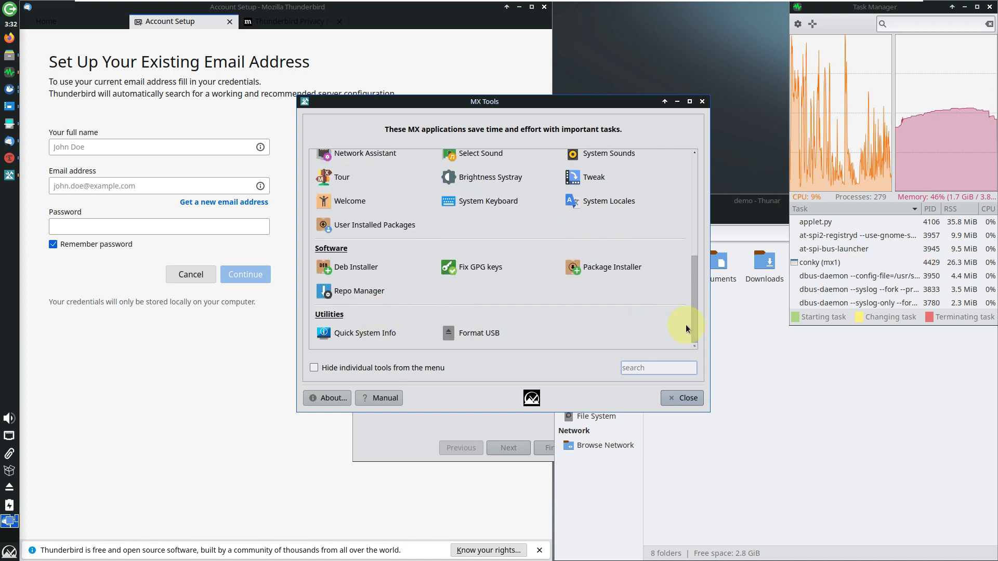
left_click_drag(693, 267, 684, 173)
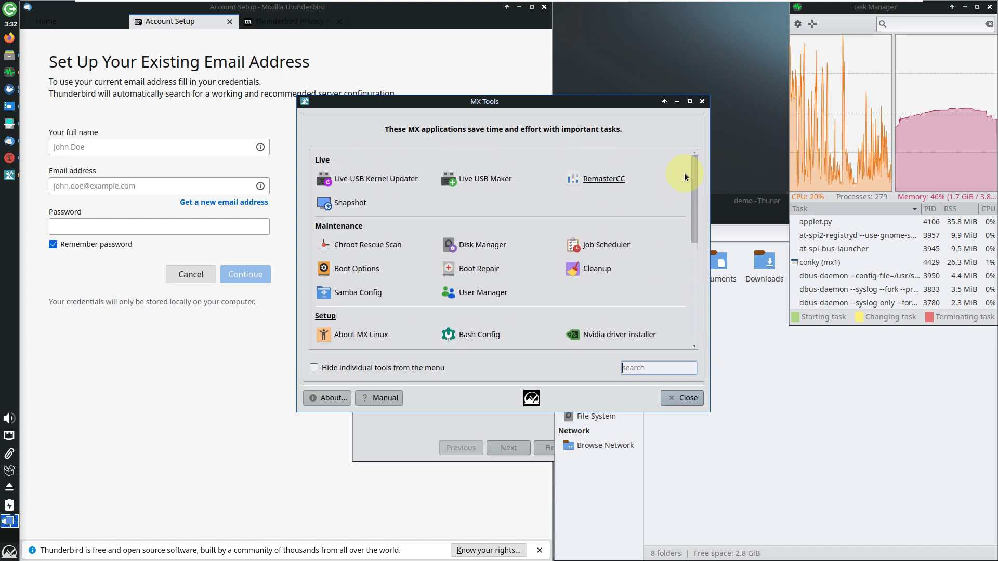
left_click(701, 102)
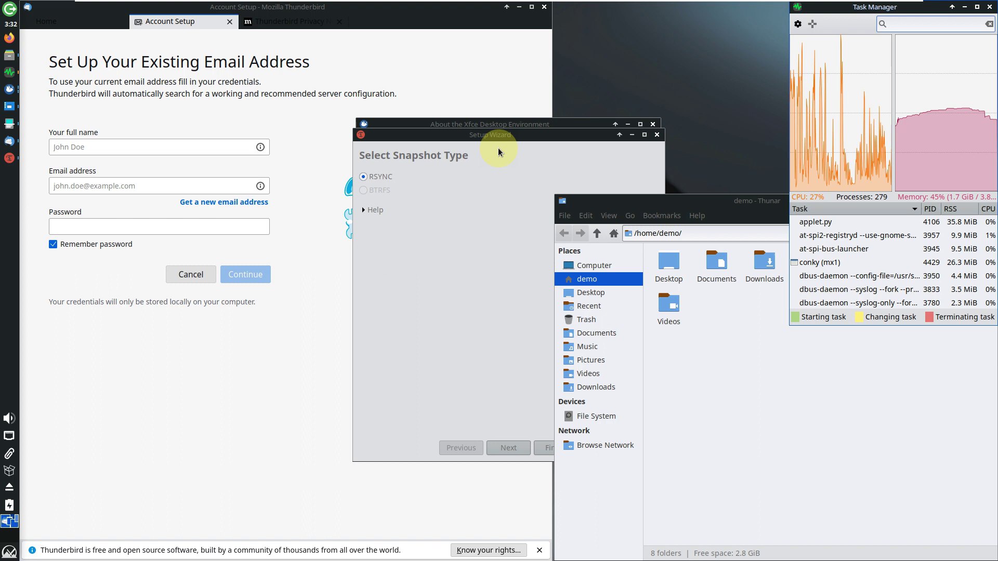
left_click(232, 23)
left_click(248, 23)
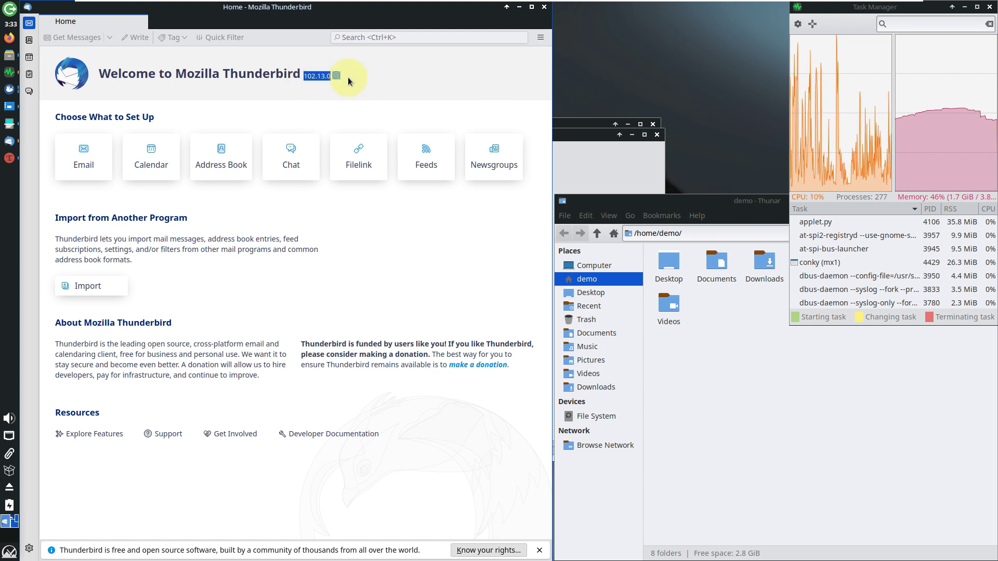
left_click(544, 6)
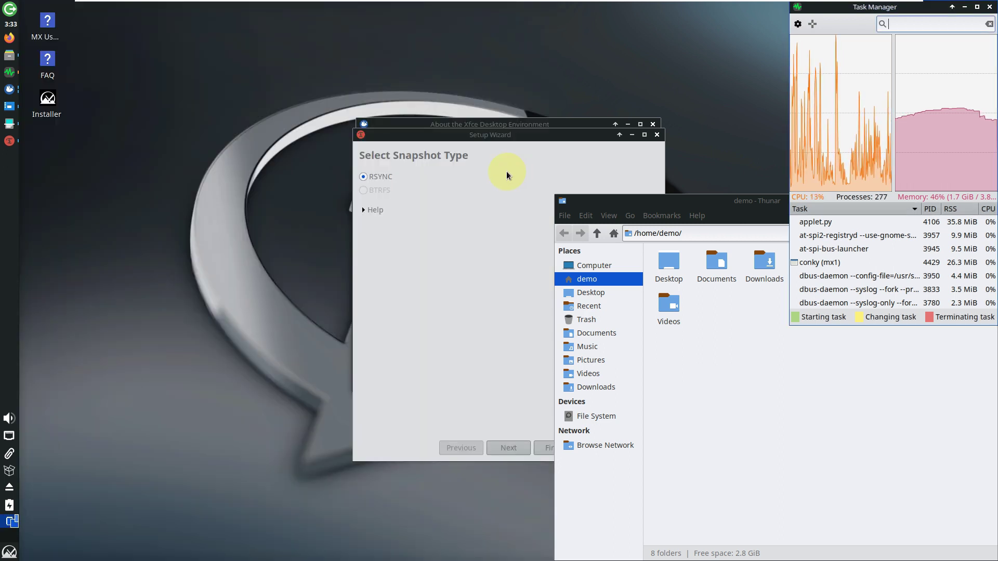
Move the Setup Wizard aside, review the system information about the Xfce desktop environment, and close that window
left_click_drag(461, 138, 162, 144)
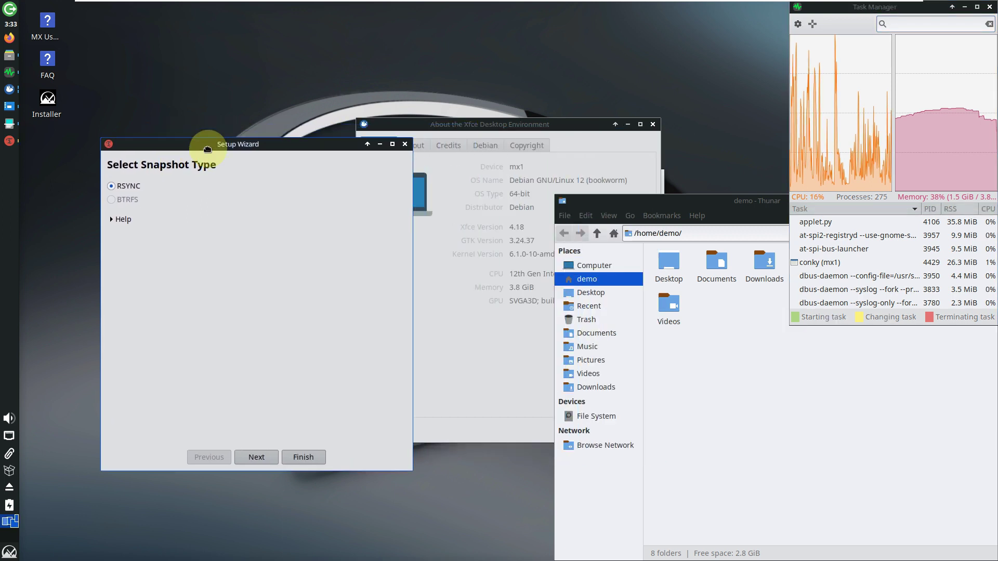
left_click(481, 126)
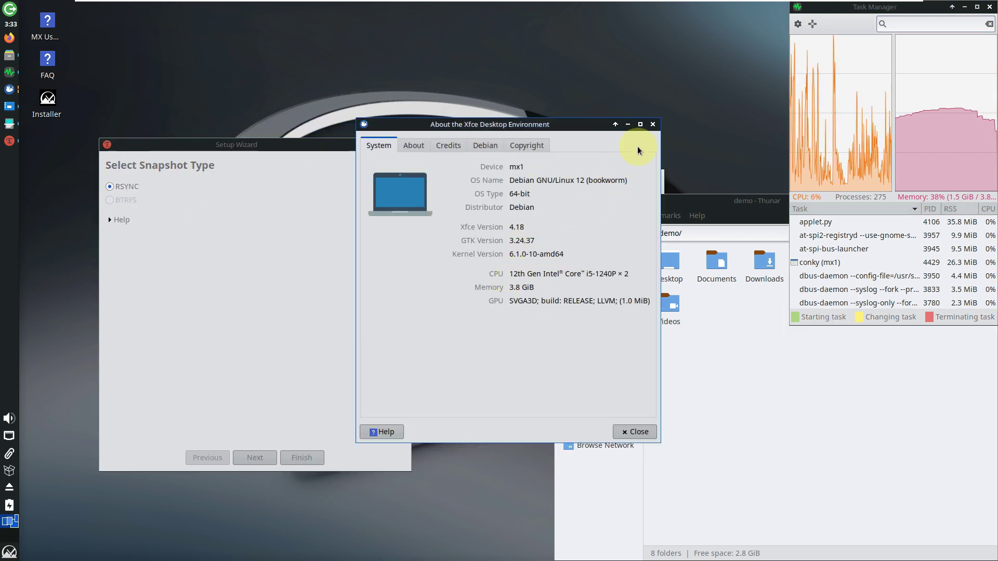
left_click(652, 125)
View the version information of Document Scanner and close the application
left_click(530, 182)
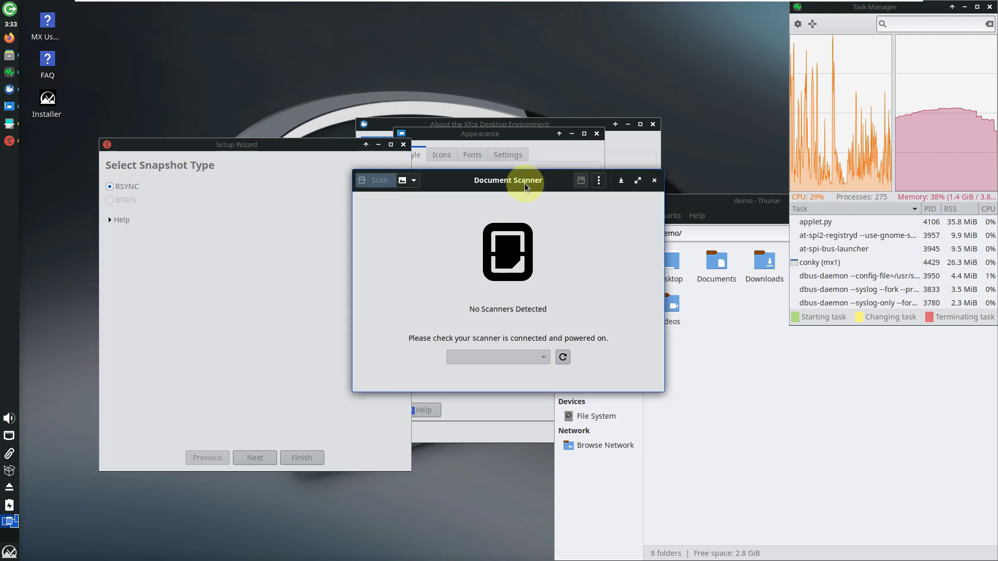
left_click(599, 182)
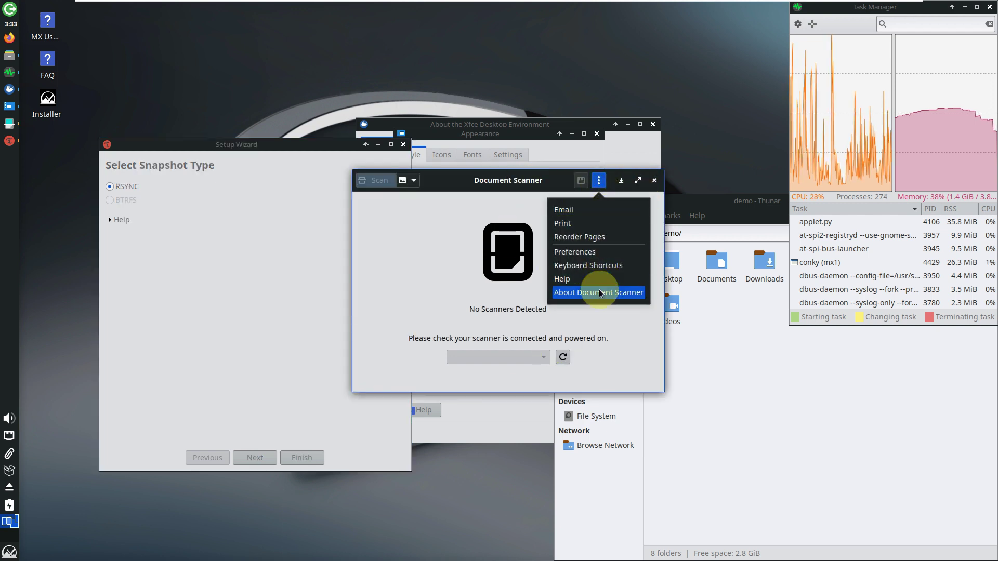
left_click(597, 291)
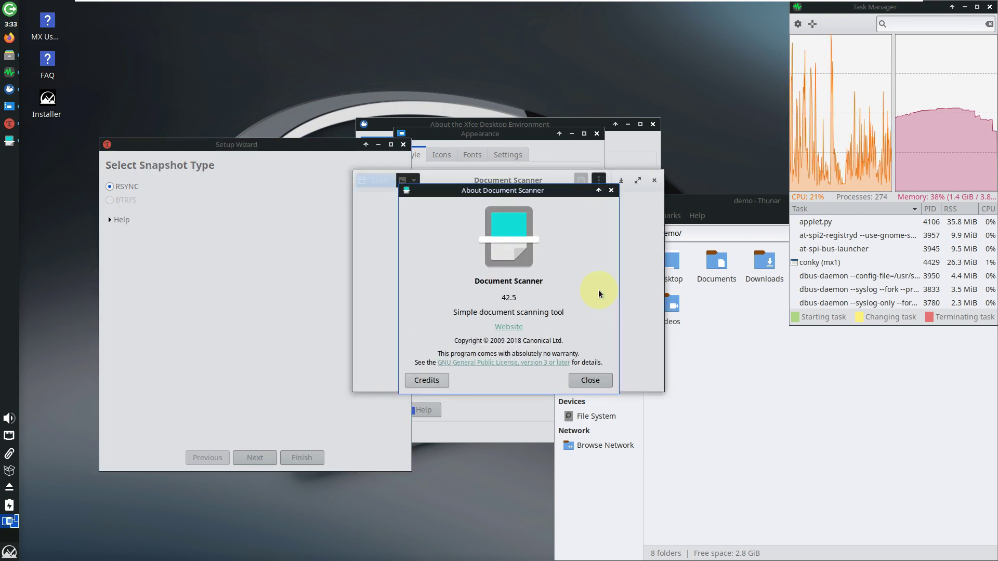
left_click(587, 380)
left_click(654, 182)
Review the Style, Icons, Fonts and Settings options of the Appearance dialog, and close it
left_click(528, 136)
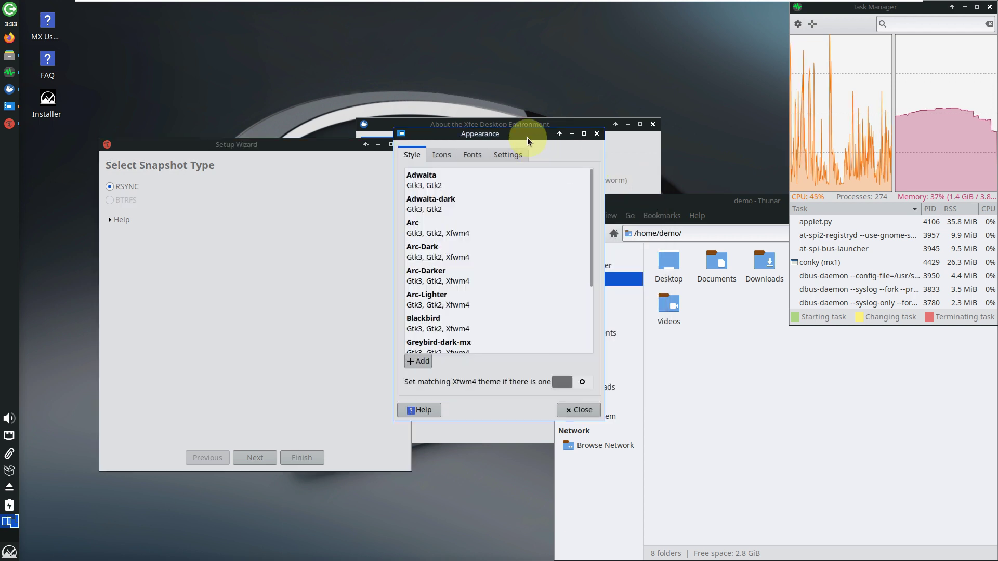
left_click_drag(590, 238, 601, 189)
left_click(444, 155)
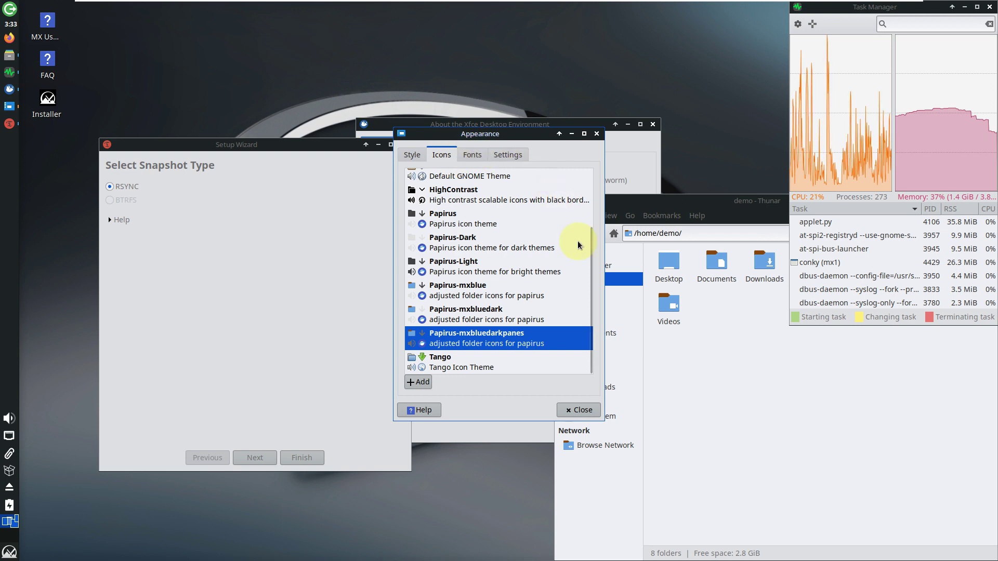
left_click_drag(591, 267, 597, 183)
left_click(474, 154)
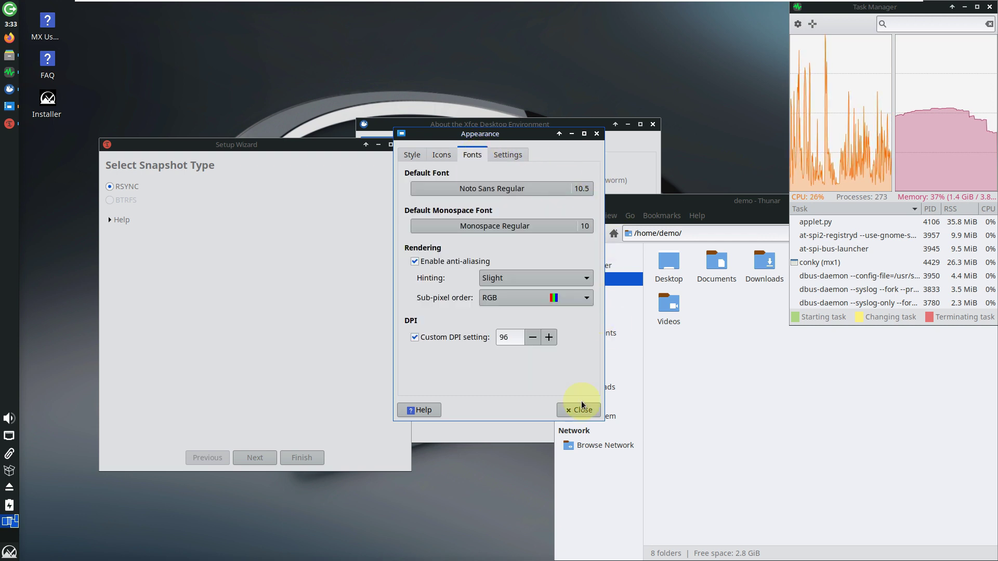
left_click(507, 156)
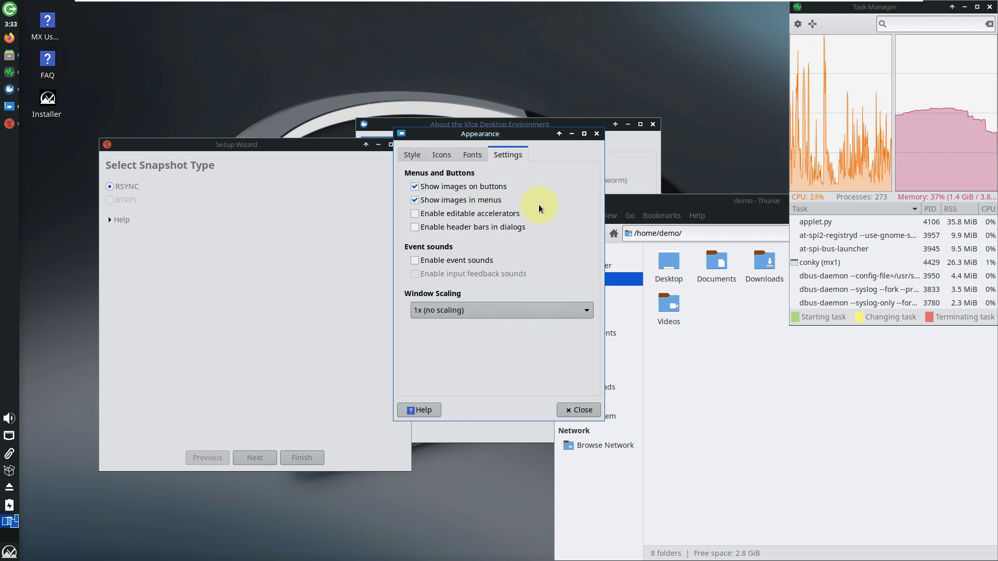
left_click(578, 410)
Close the remaining Xfce information window, and view Thunar's version information before closing the file manager
left_click(508, 126)
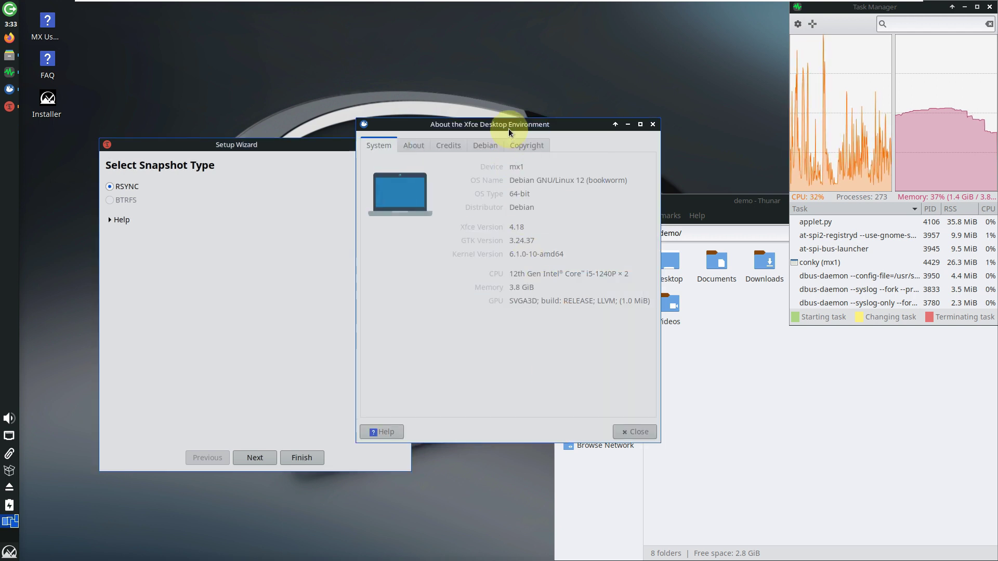
left_click(652, 125)
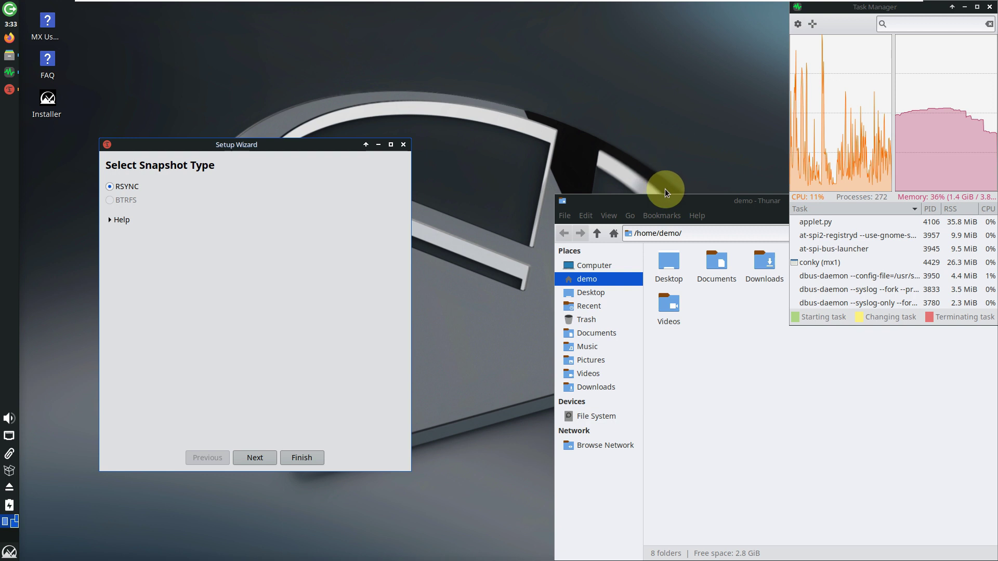
left_click(696, 215)
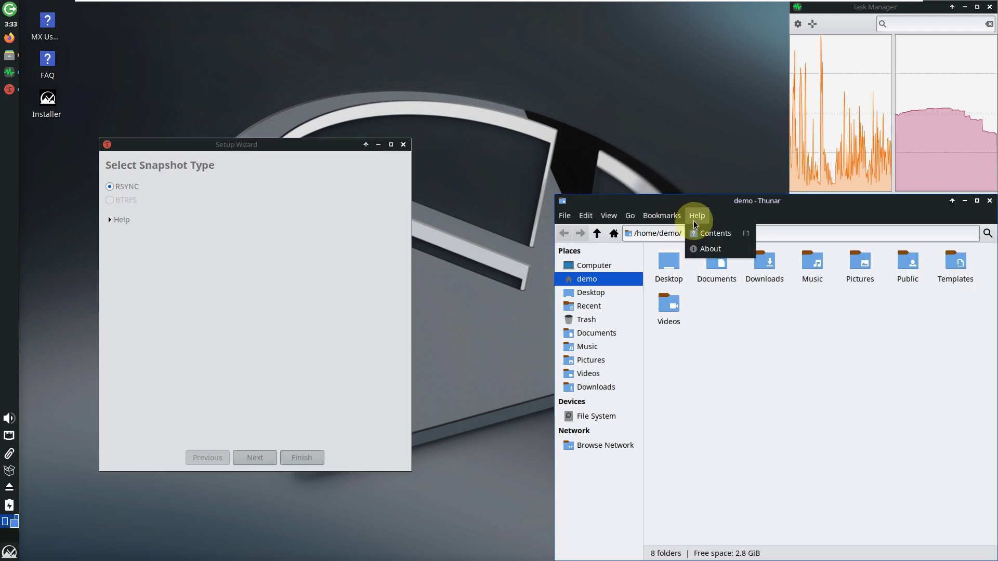
left_click(705, 252)
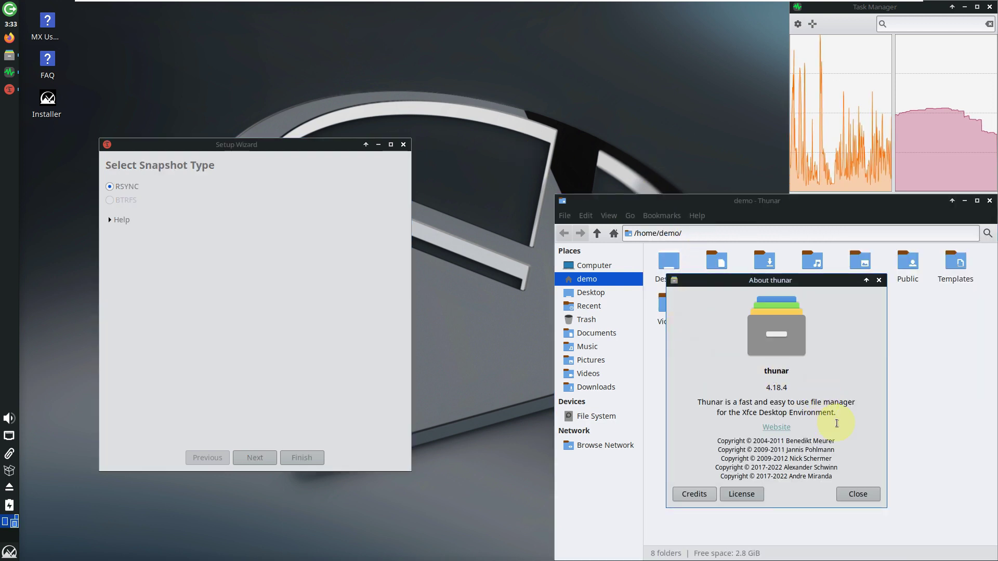
left_click(858, 493)
left_click_drag(815, 215, 339, 174)
left_click(591, 166)
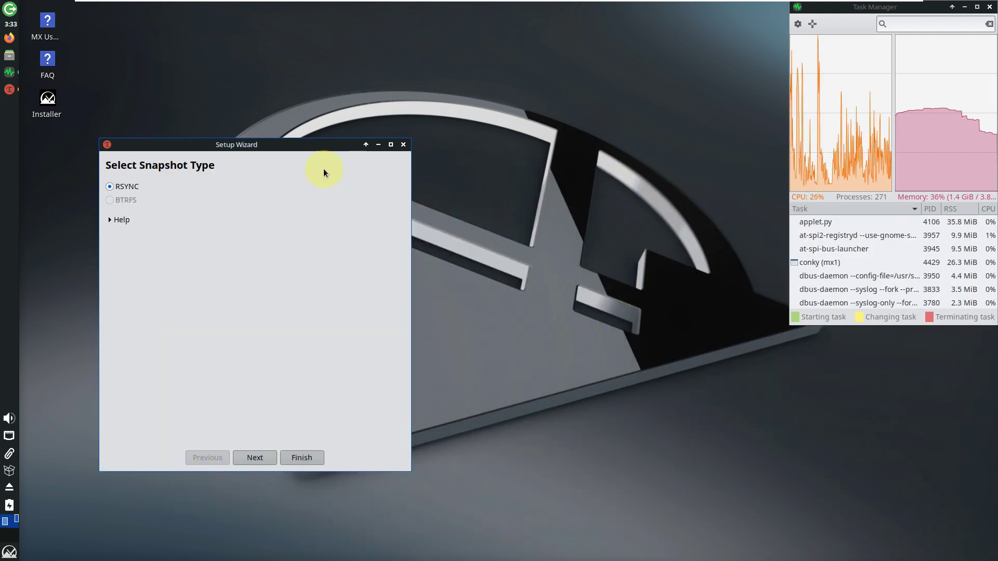
Finish the Timeshift setup wizard with the RSYNC snapshot type, view Timeshift's version information, and close Timeshift
left_click_drag(268, 153, 376, 147)
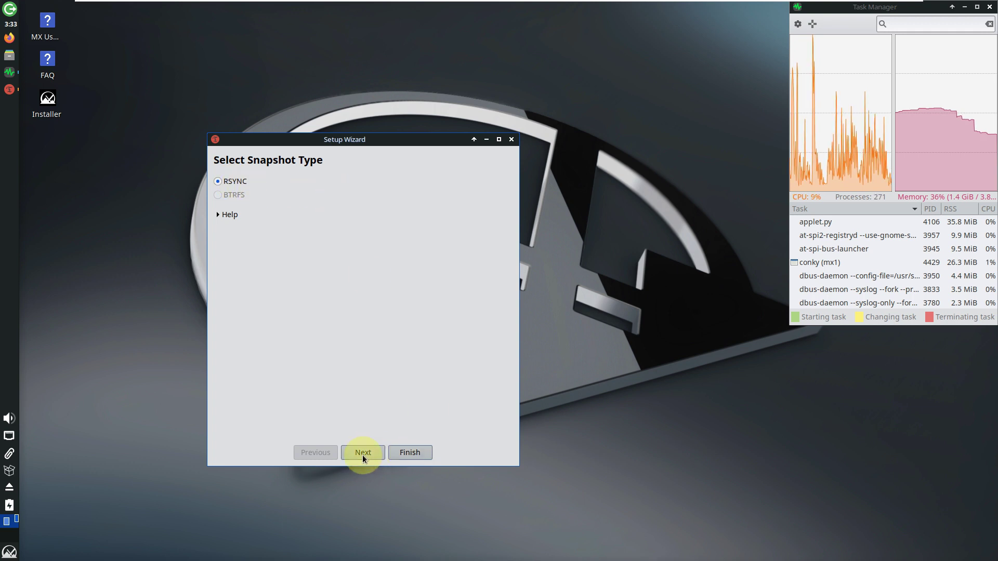
left_click(410, 454)
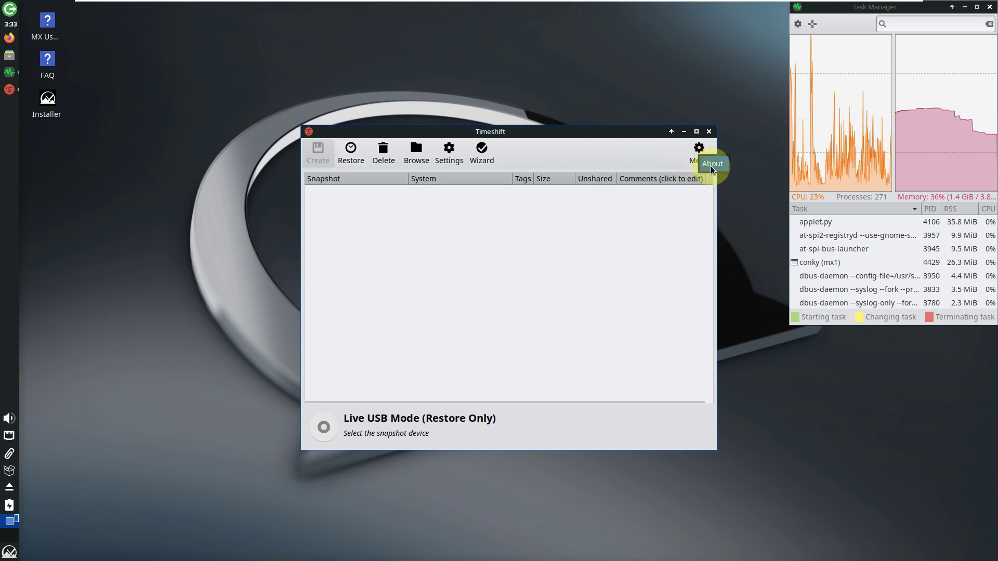
left_click(699, 152)
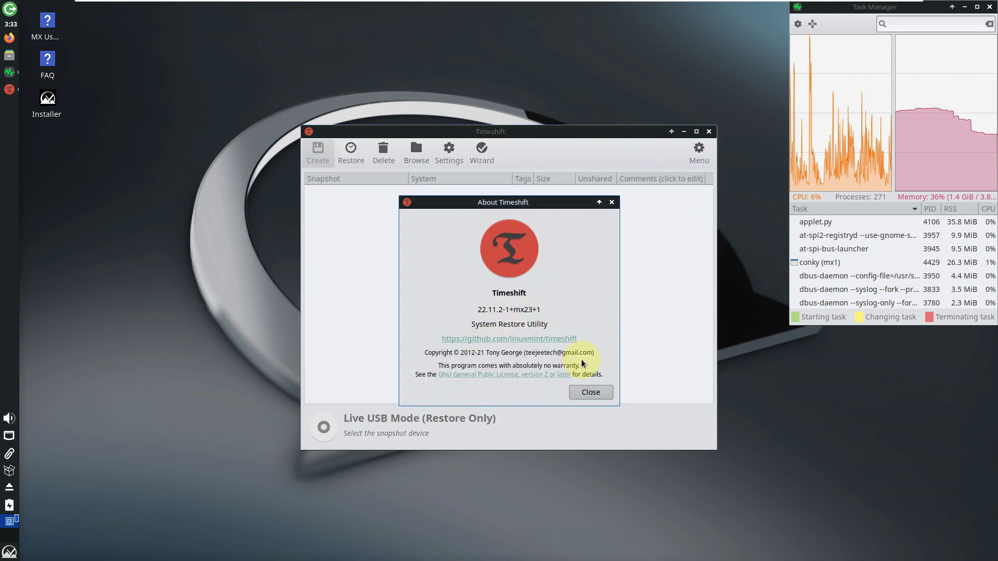
left_click(591, 391)
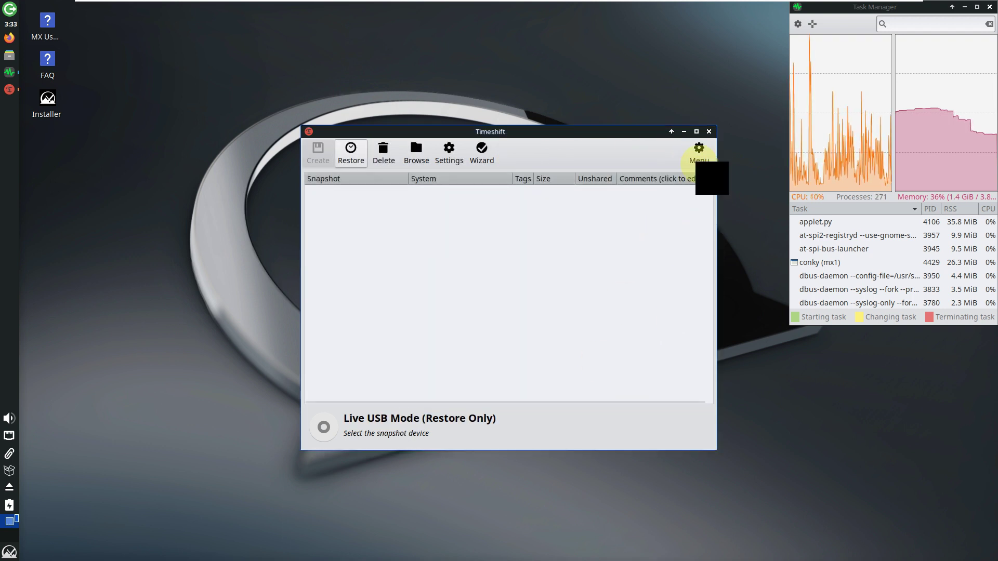
left_click(709, 132)
Centre and maximize Task Manager, and examine its CPU and memory graphs and the full process list
left_click_drag(876, 8, 719, 82)
left_click_drag(495, 103, 431, 91)
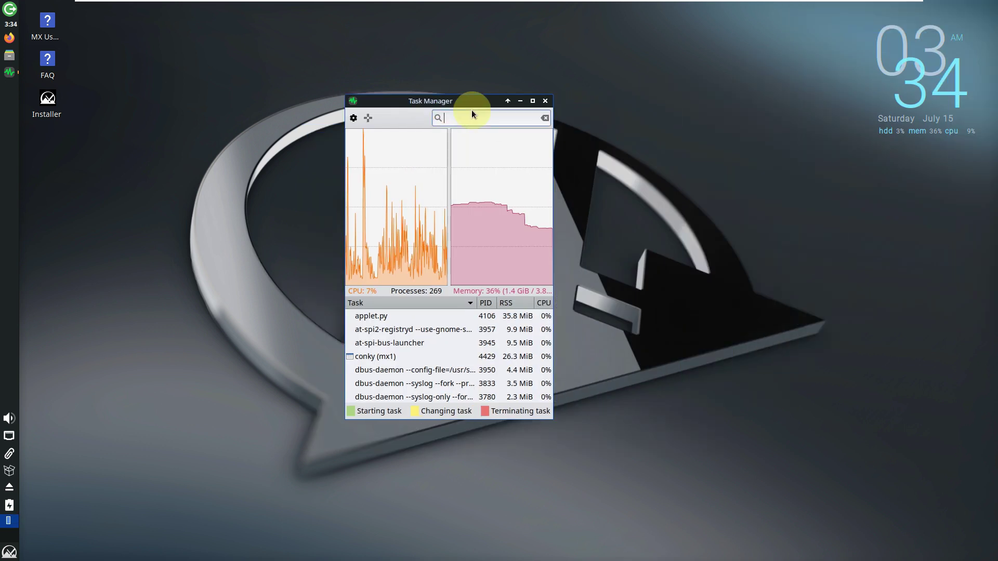
left_click(534, 91)
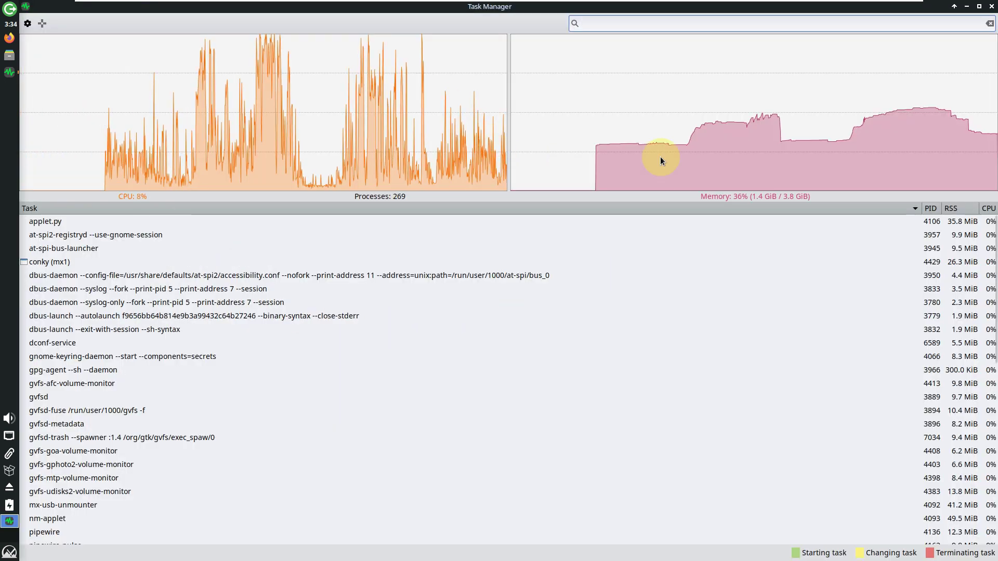
mouse_move(307, 167)
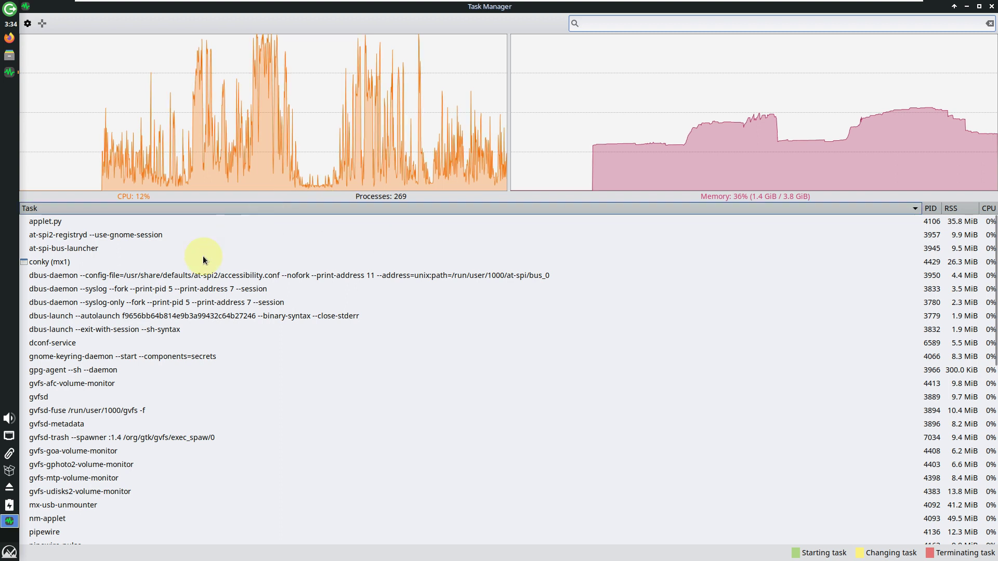
scroll(346, 295, "down", 10)
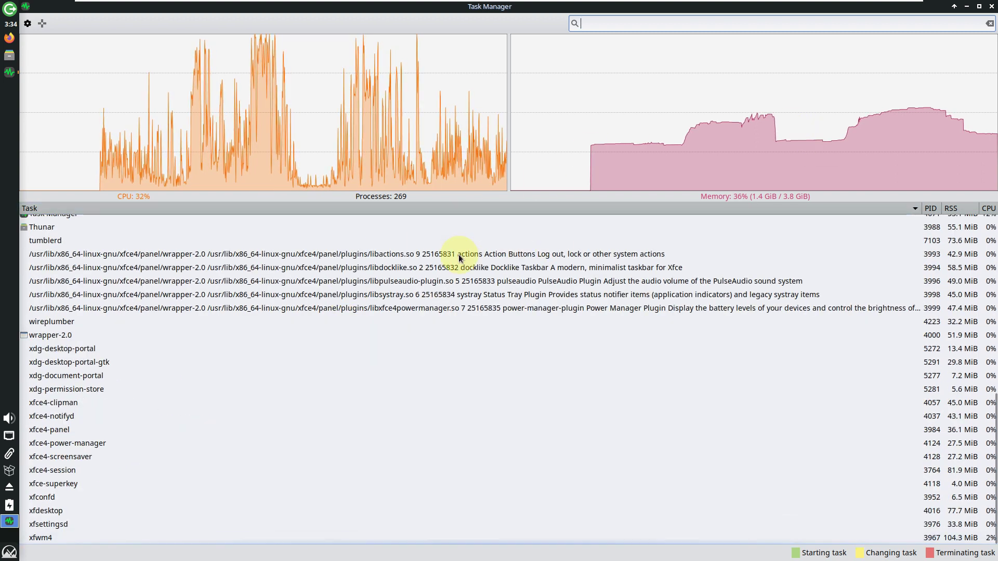
Close Task Manager, and review the available wallpapers and the menu options in the maximized Desktop settings
scroll(461, 256, "up", 10)
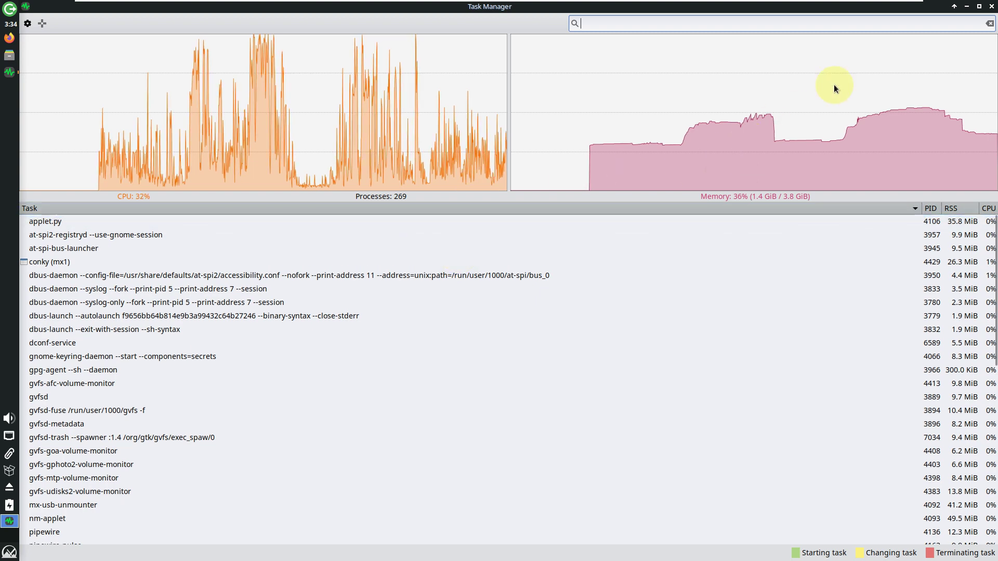
left_click(991, 6)
right_click(330, 207)
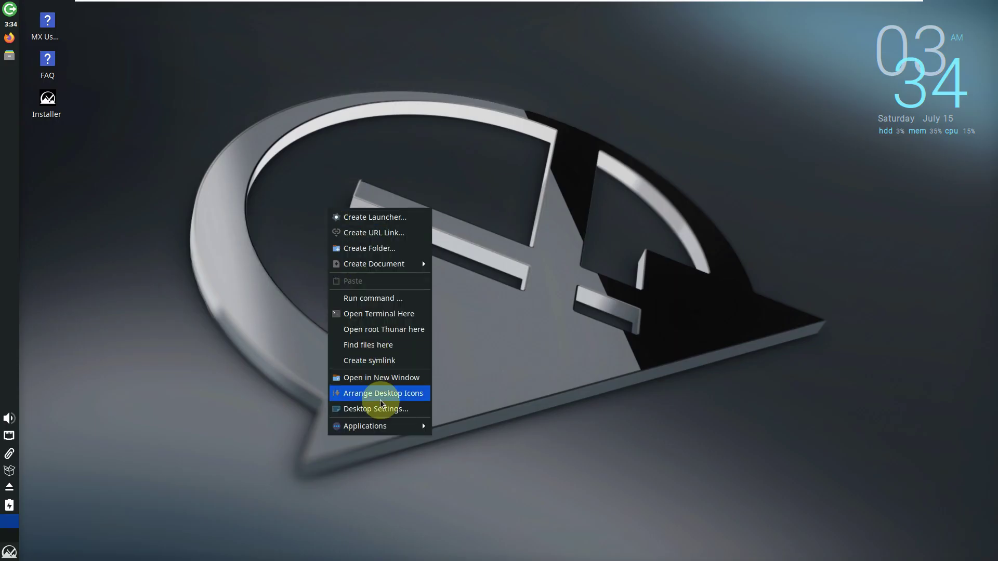
left_click(367, 407)
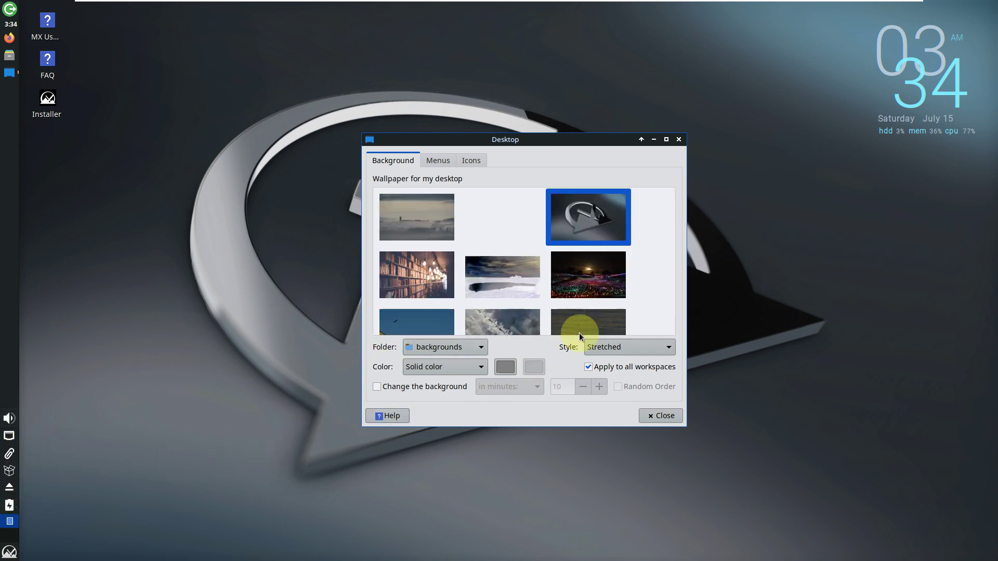
left_click(665, 139)
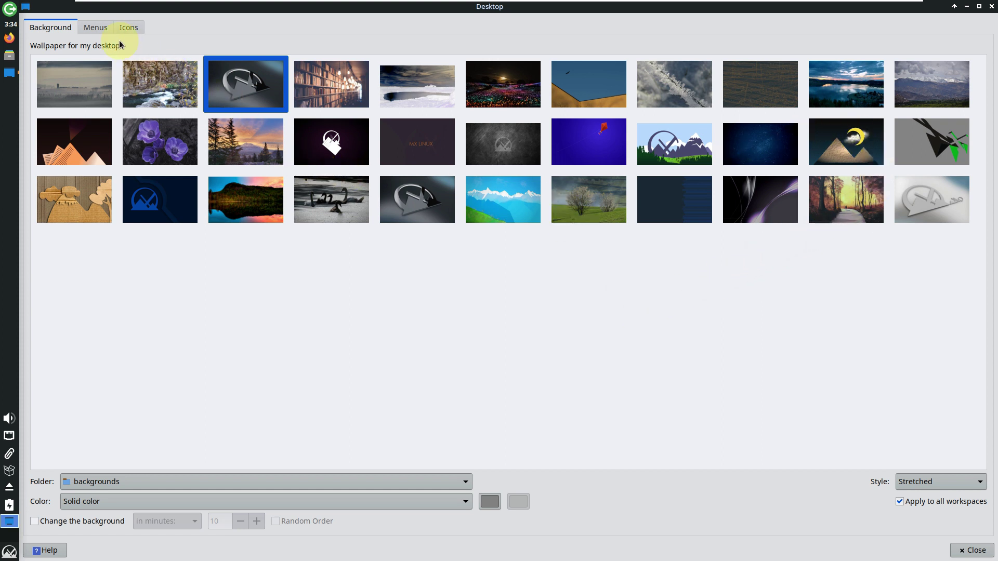
left_click(99, 28)
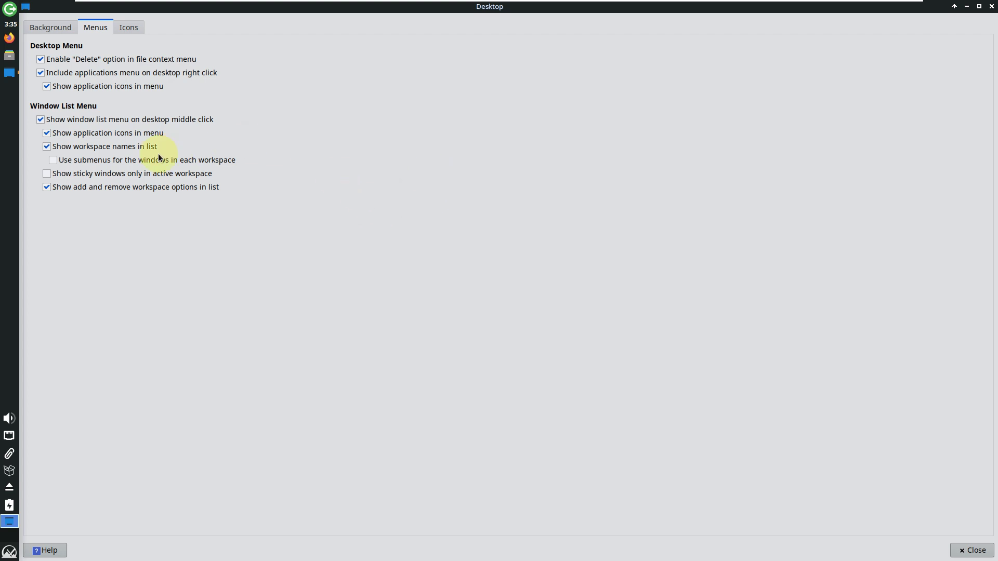
Enable the Home, File System and Trash default desktop icons, and close the Desktop settings
left_click(133, 30)
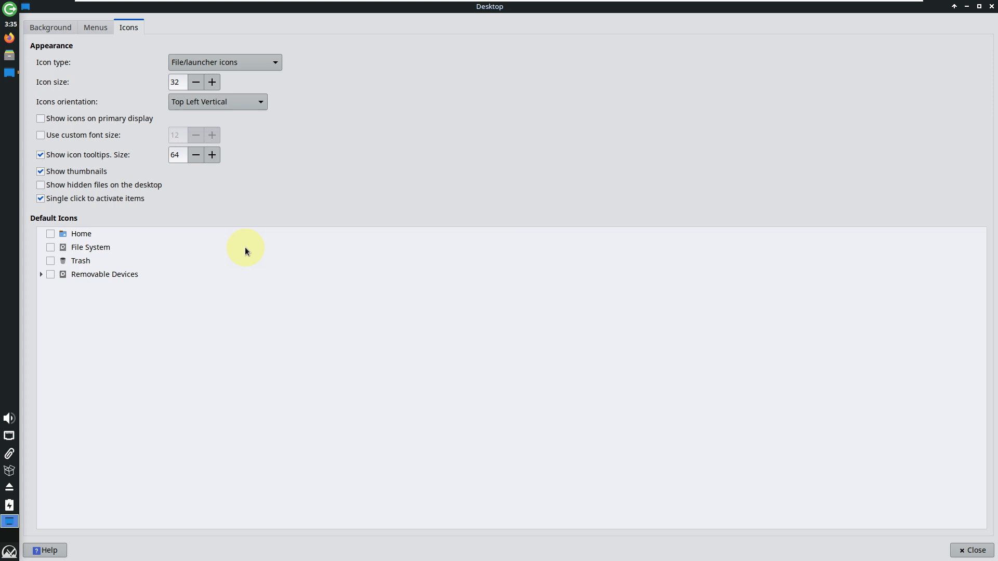
left_click(51, 234)
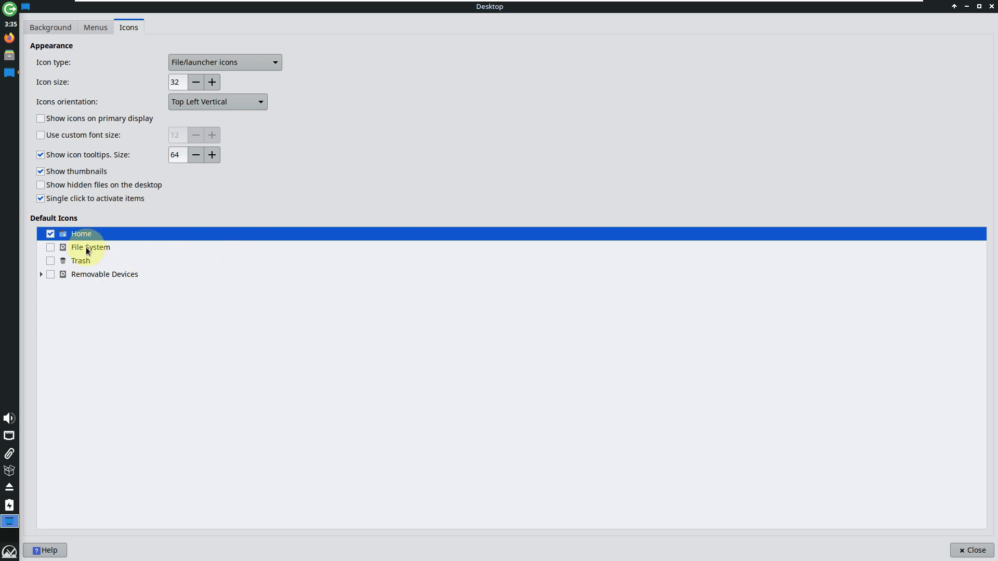
left_click(51, 248)
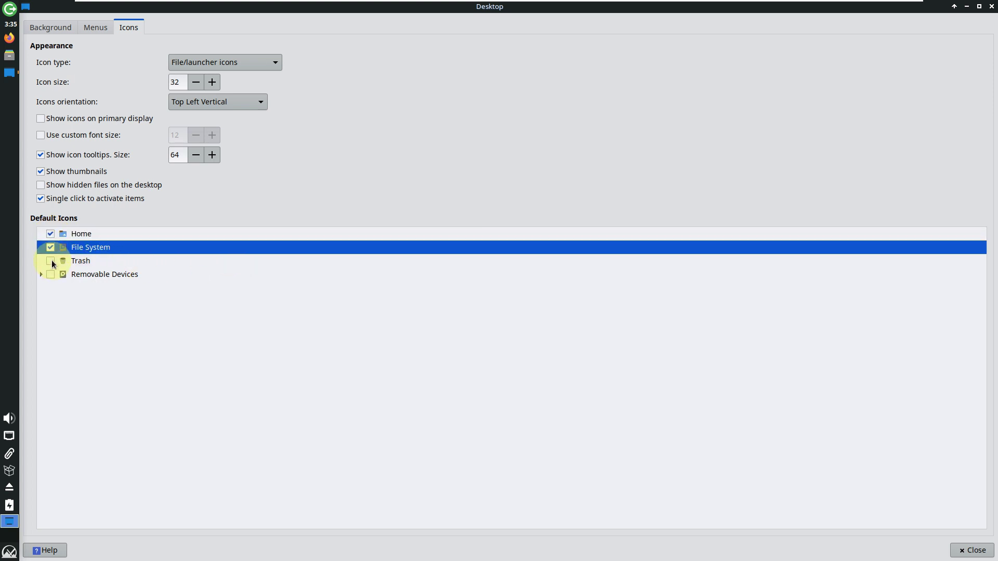
left_click(52, 261)
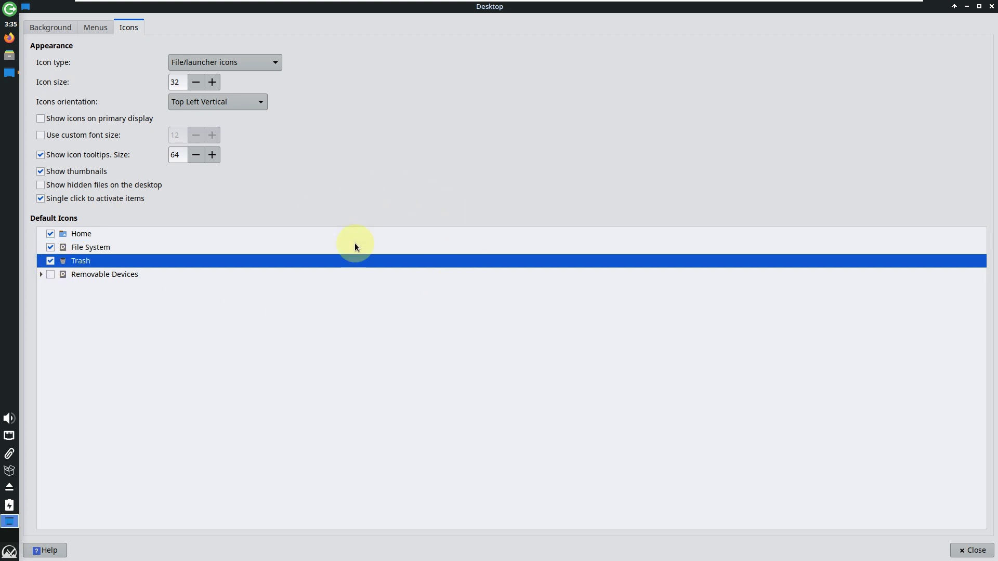
left_click(962, 553)
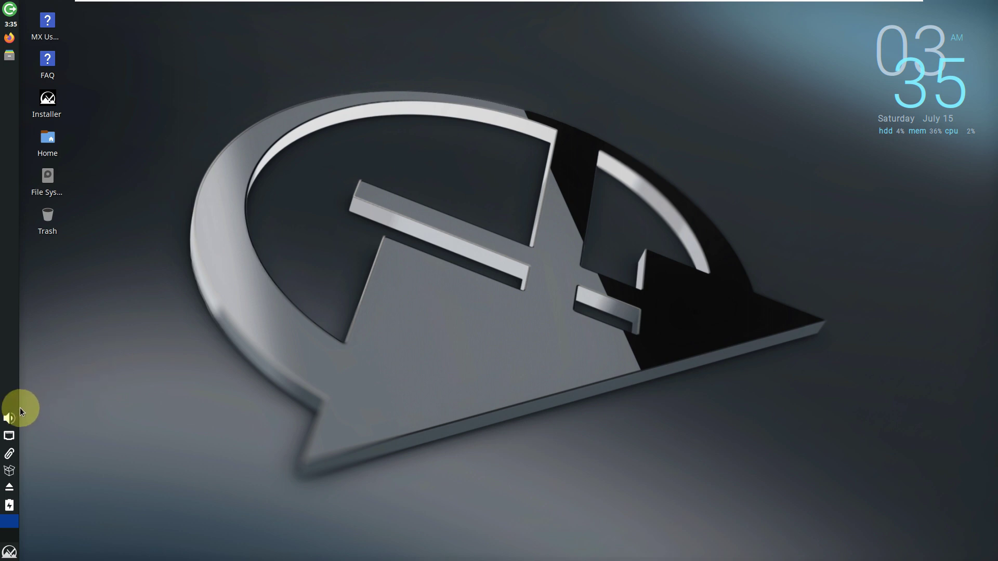
Check the volume, network and clipboard applets of the desktop panel
left_click(10, 418)
left_click(10, 436)
left_click(11, 440)
left_click(9, 435)
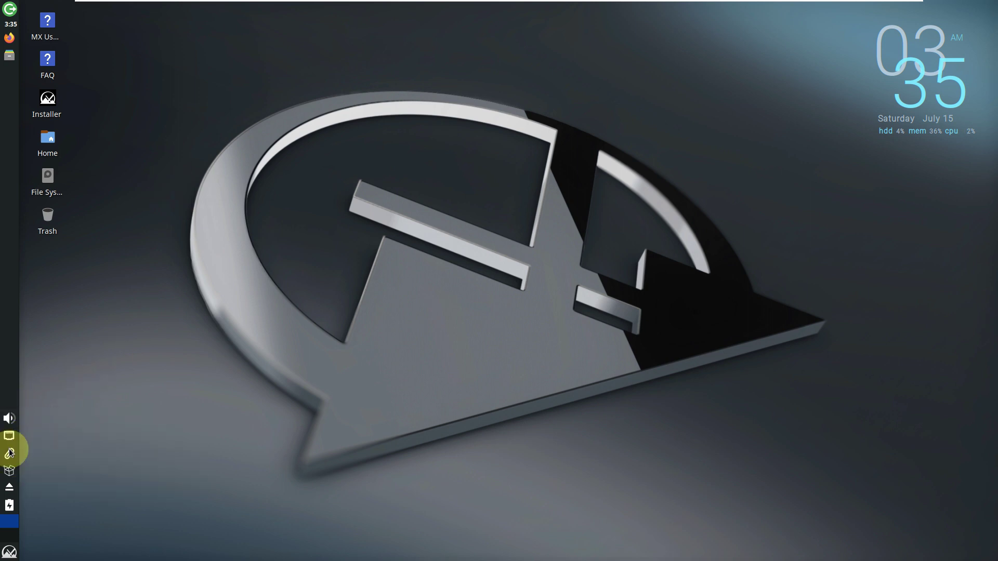
left_click(11, 452)
left_click(10, 453)
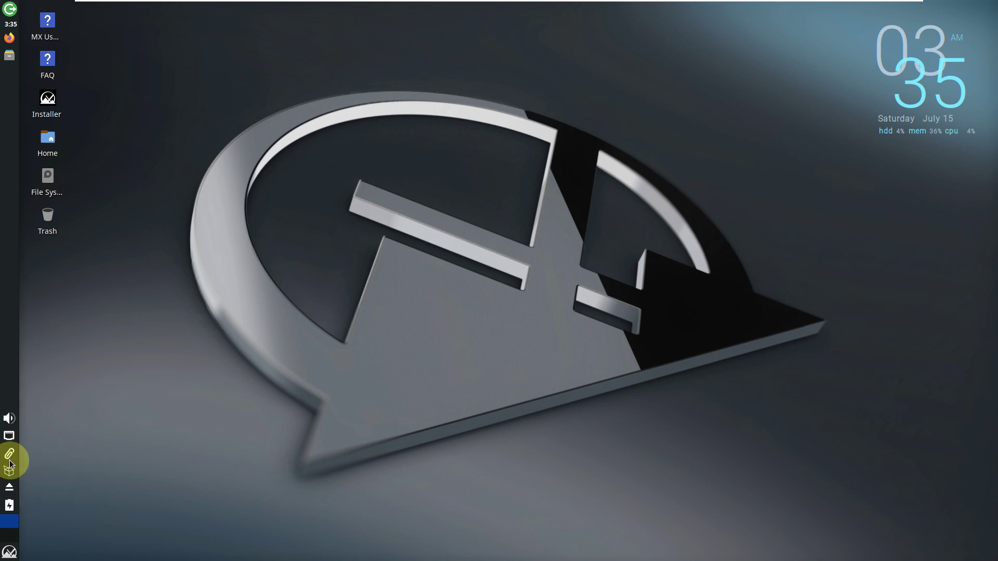
View the MX Updater options and its version information
left_click(10, 471)
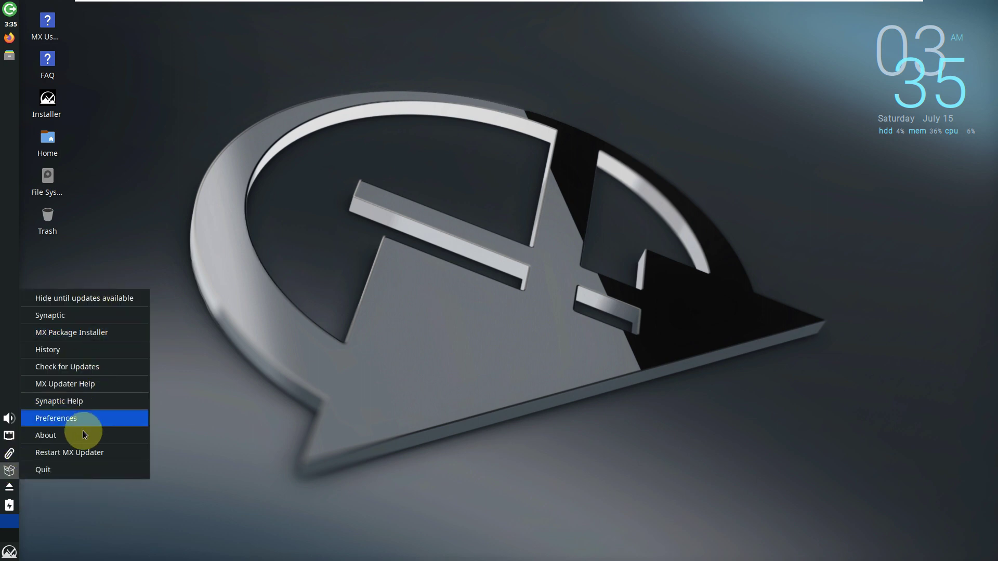
left_click(239, 434)
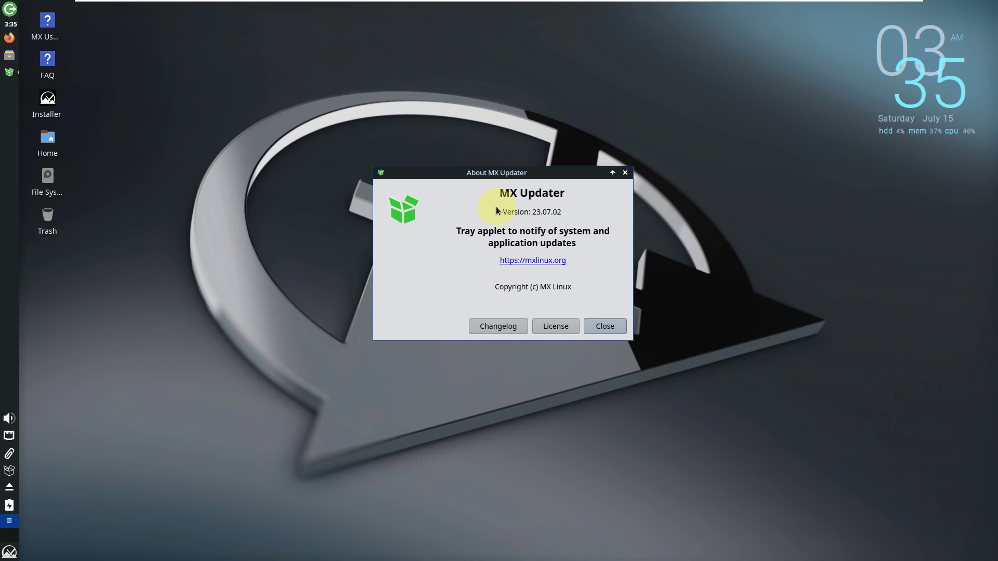
Look at the unmountable drives and power manager options, and view the favorites in the applications menu
left_click(13, 488)
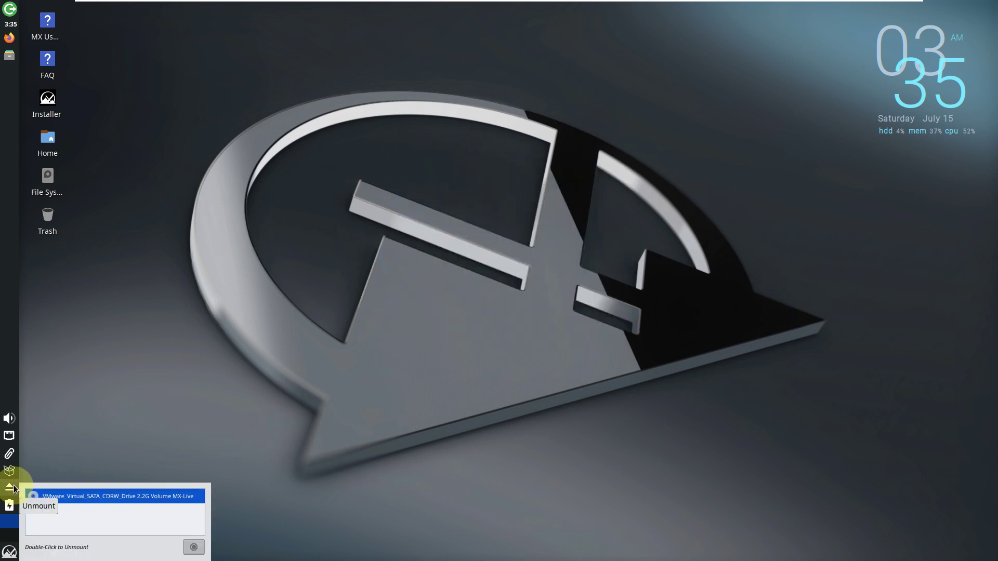
left_click(11, 509)
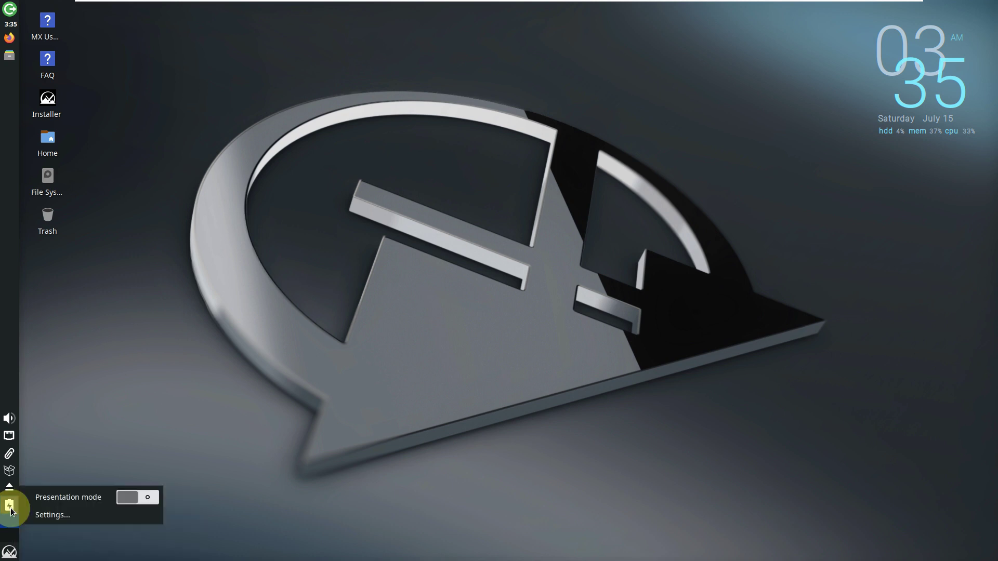
left_click(191, 421)
left_click(9, 551)
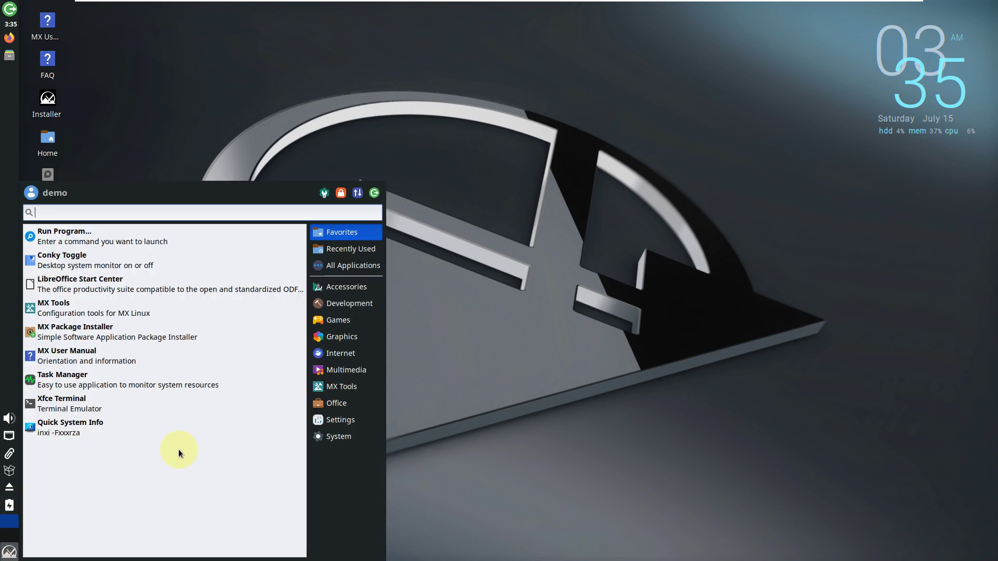
left_click(483, 254)
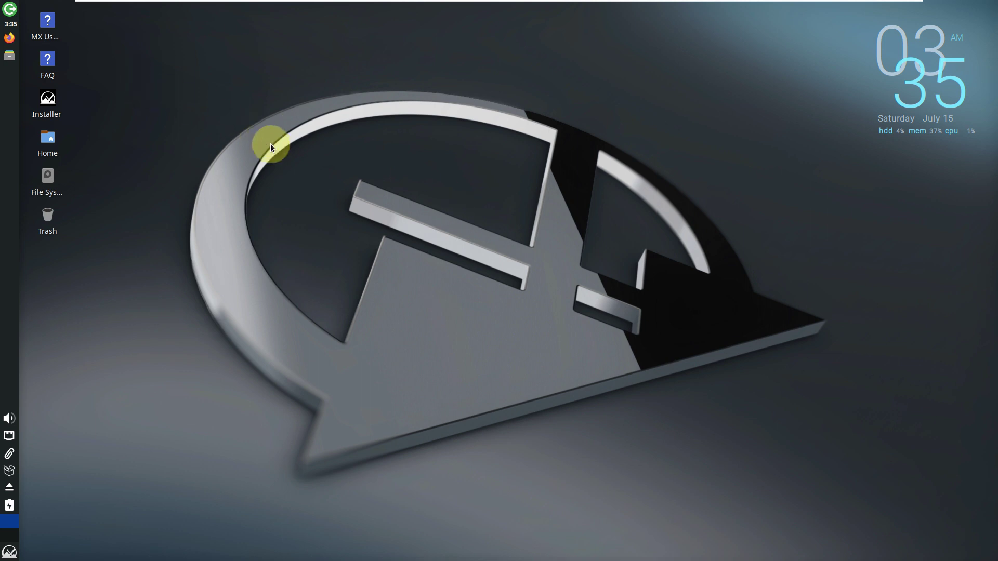
Shut down the live system without saving the session
left_click(10, 9)
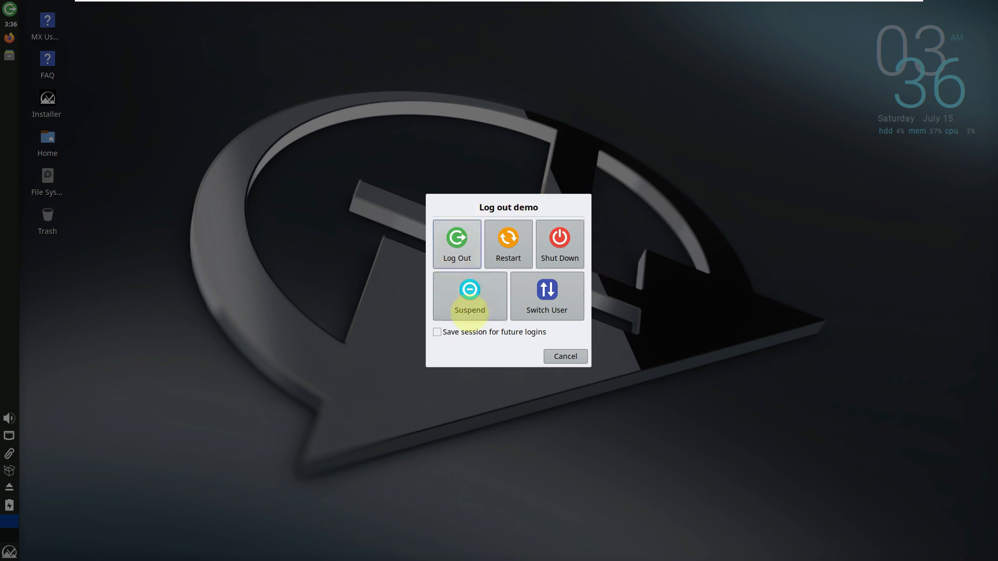
left_click(560, 242)
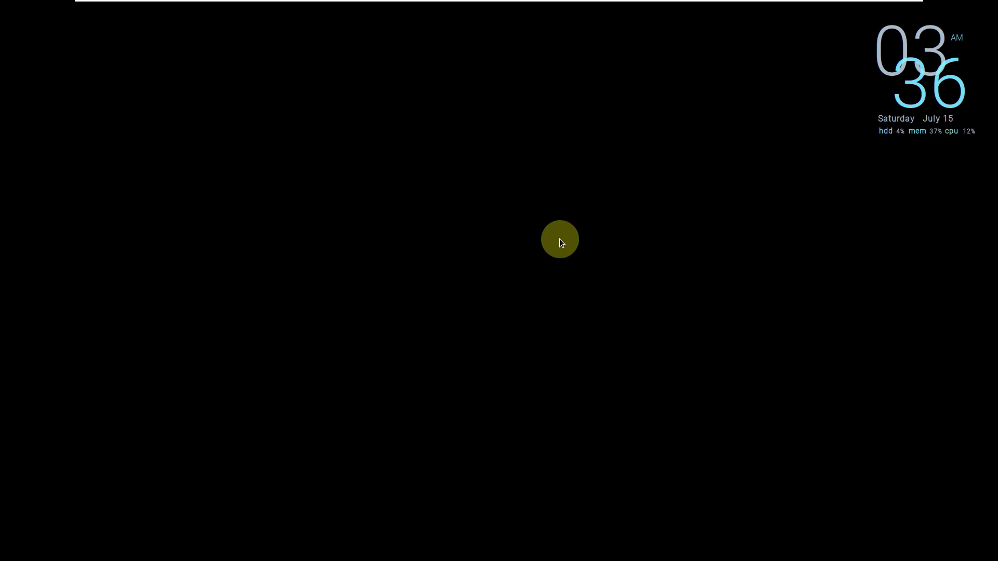